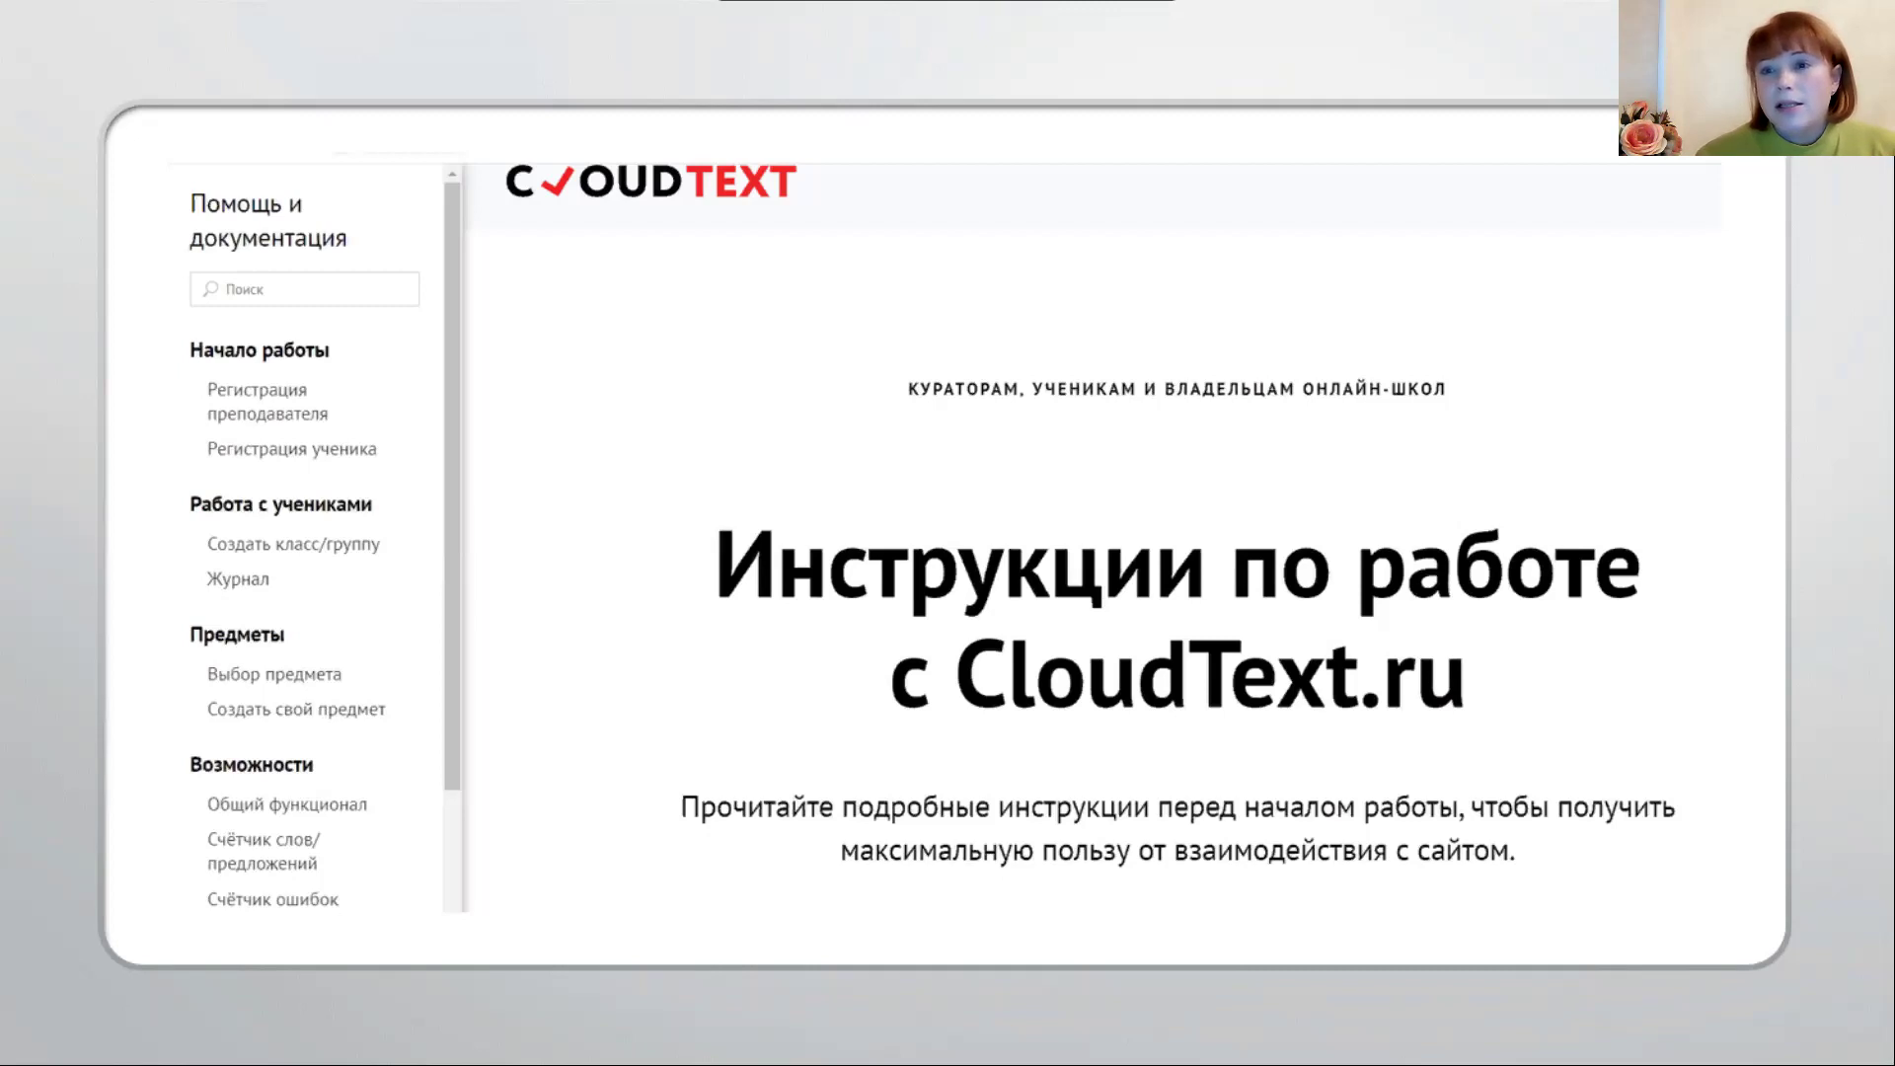
key(Right)
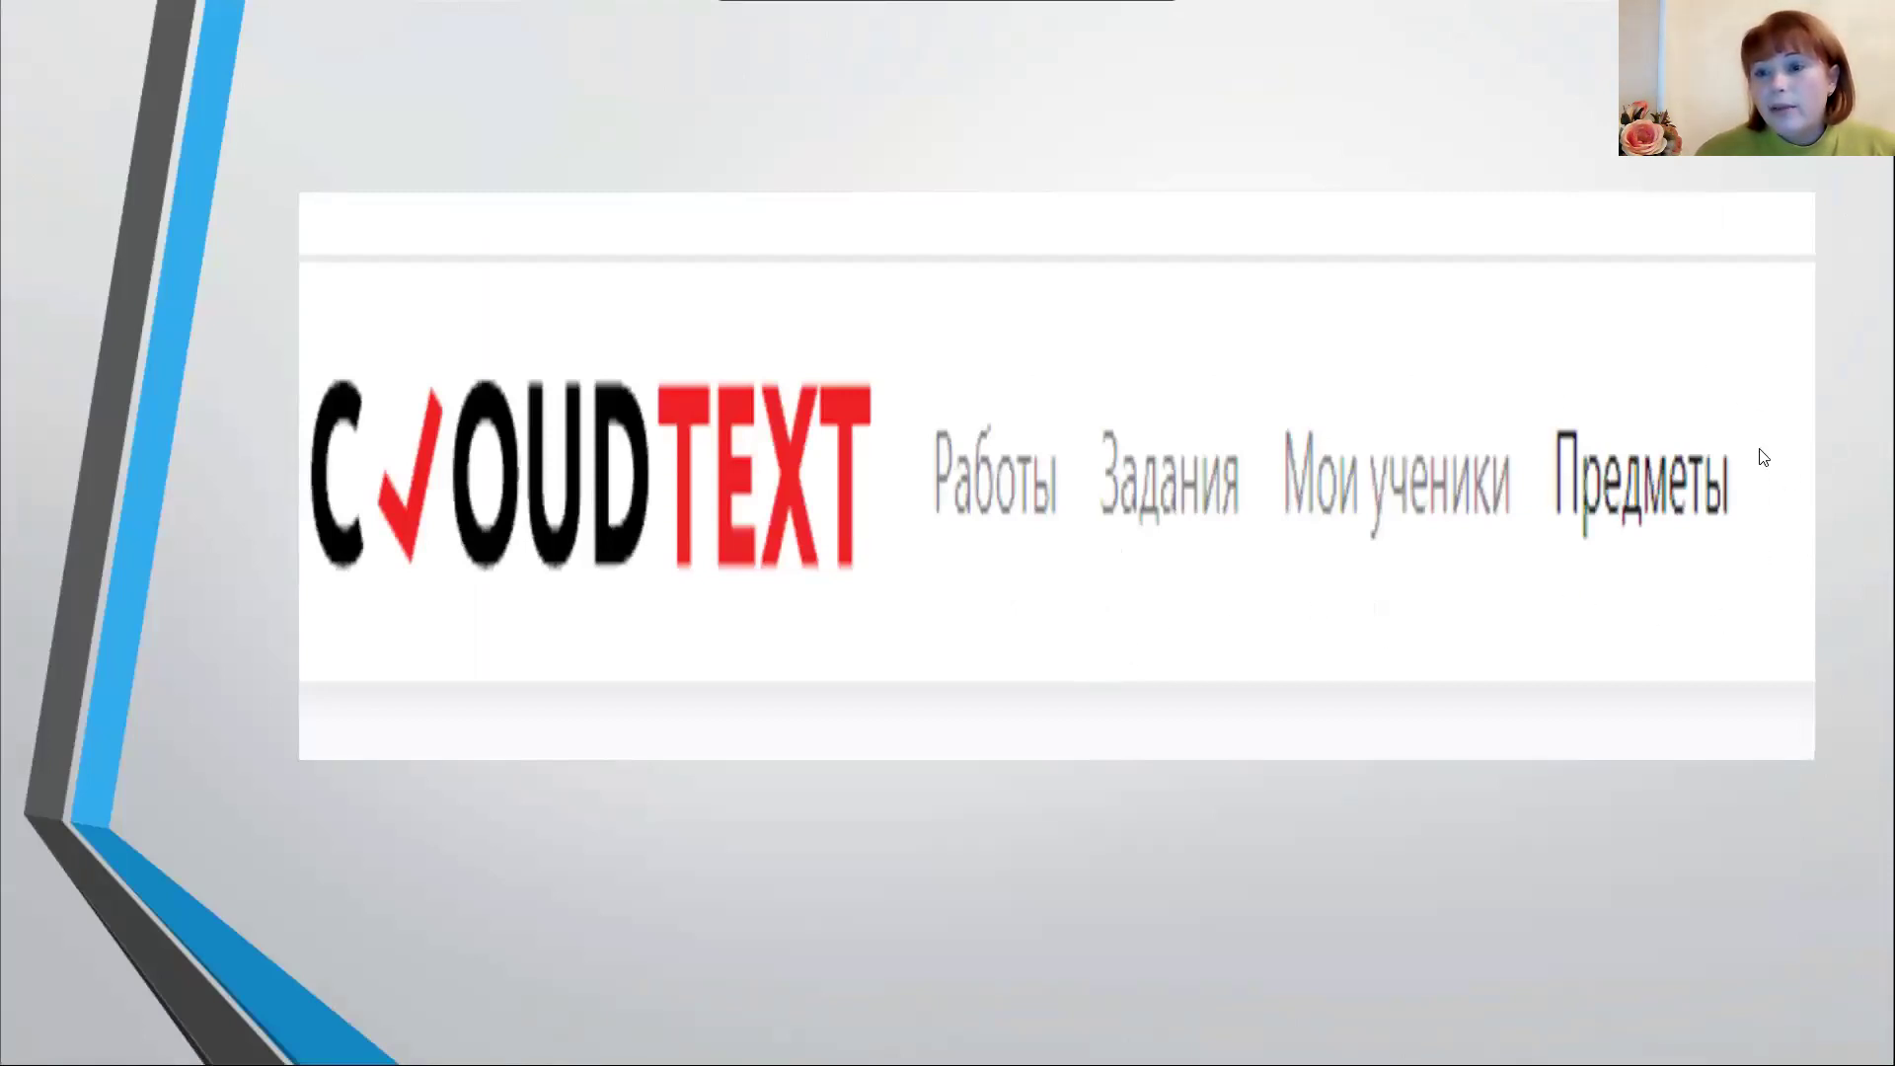
click(1763, 536)
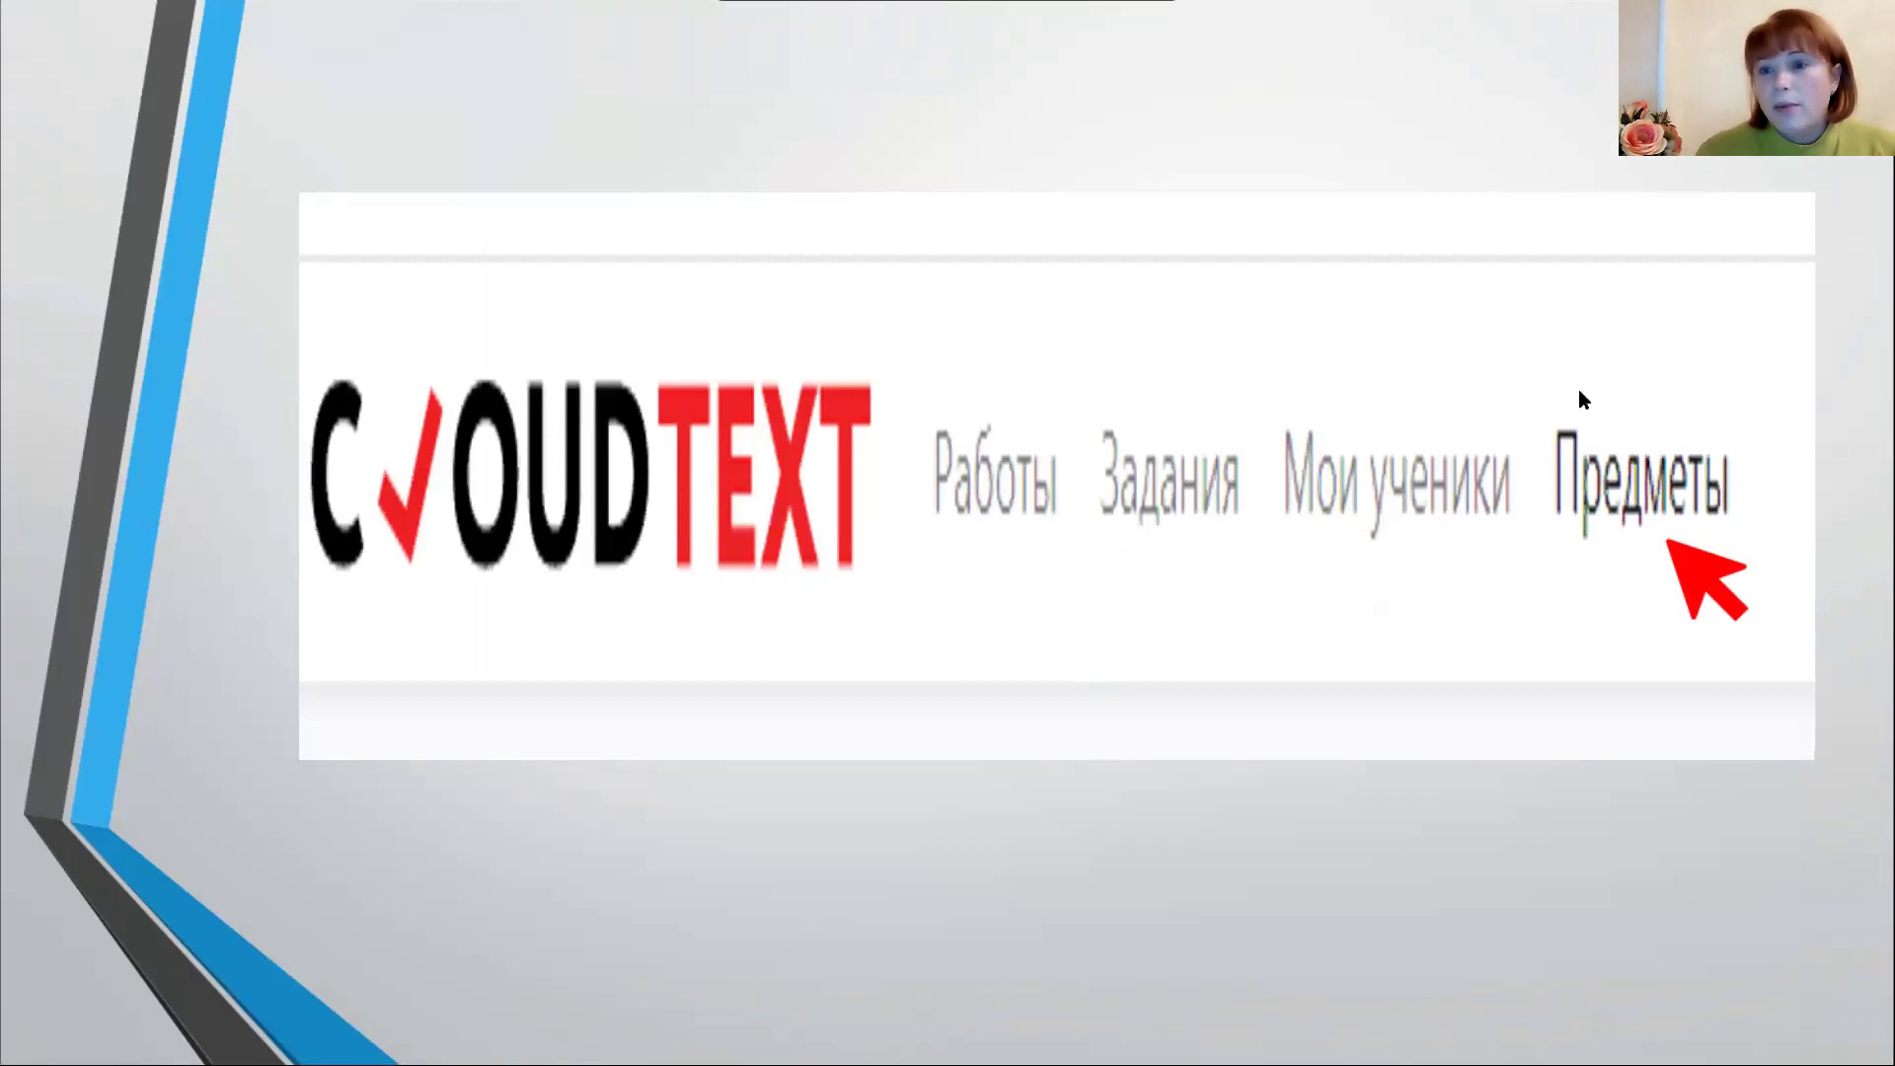
Switch to CloudText in the browser and add the subjects Итоговое сочинение and Английский ЕГЭ
key(alt+Tab)
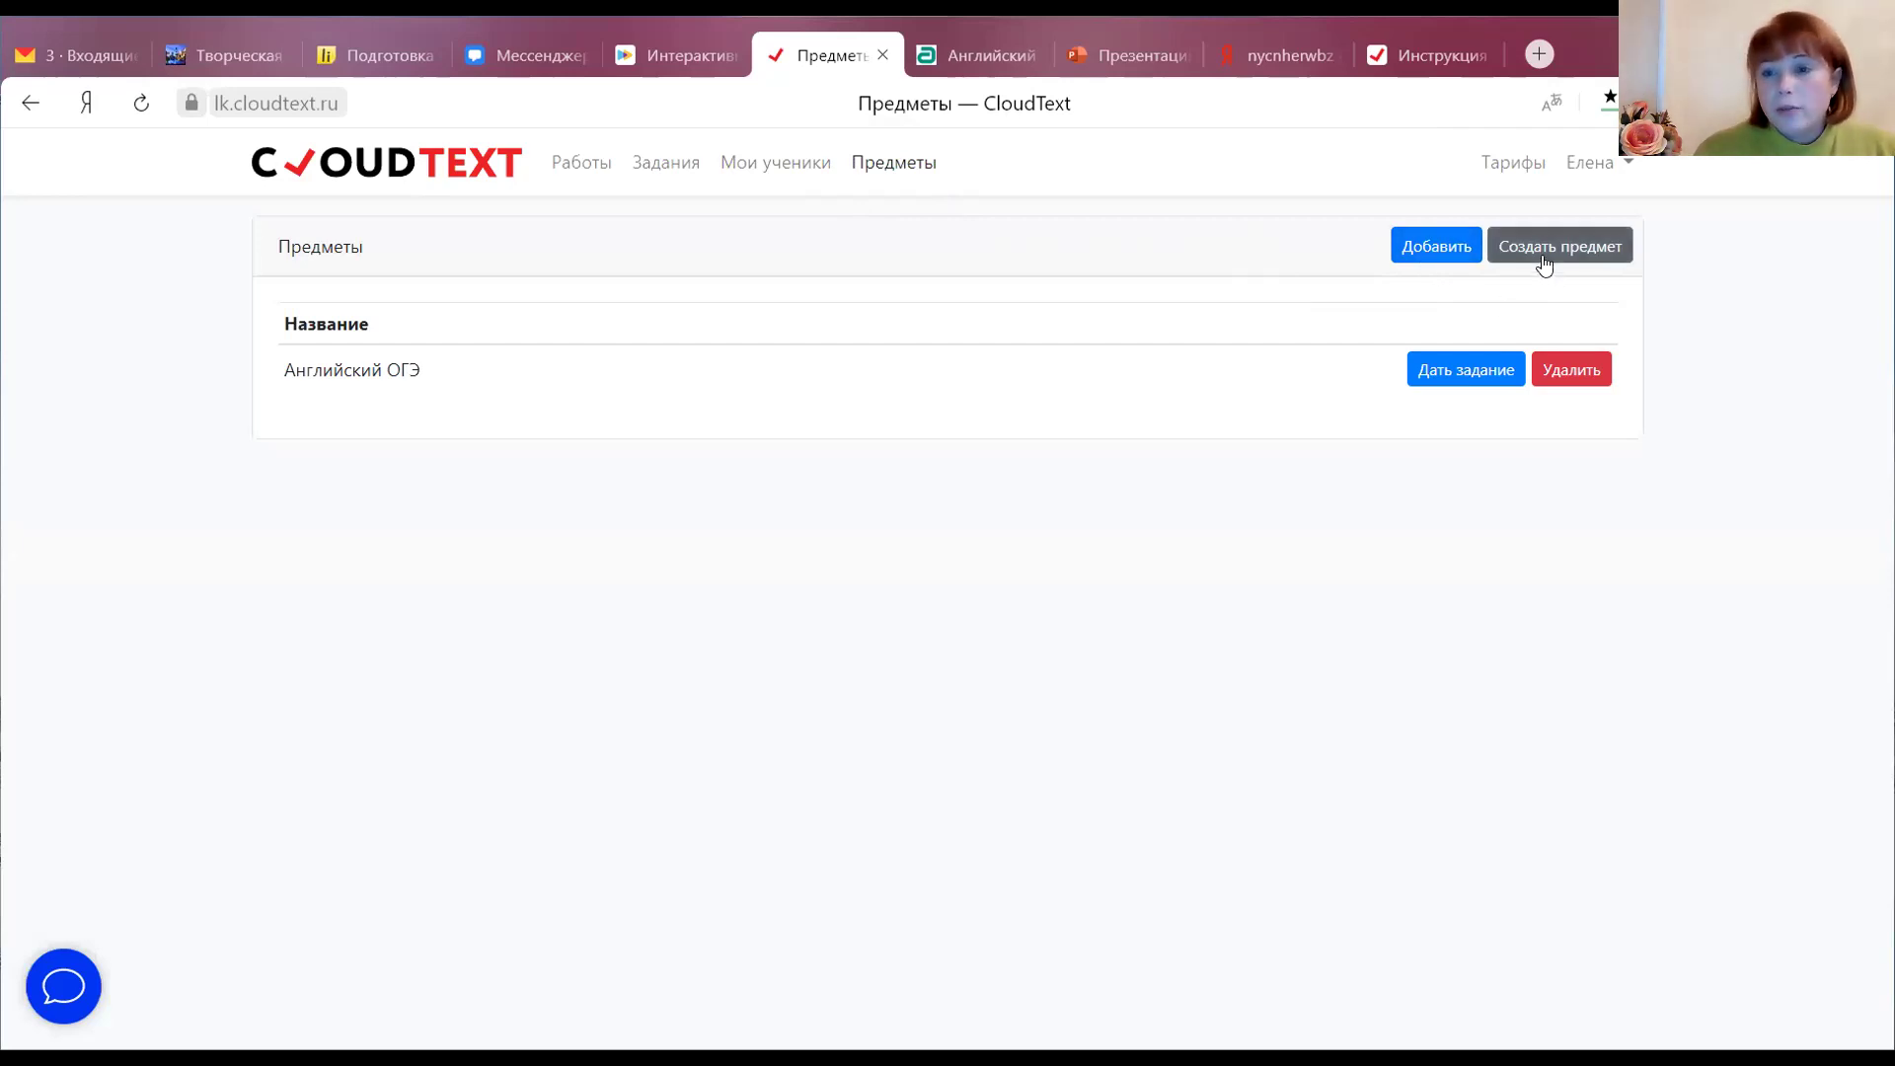
click(1427, 254)
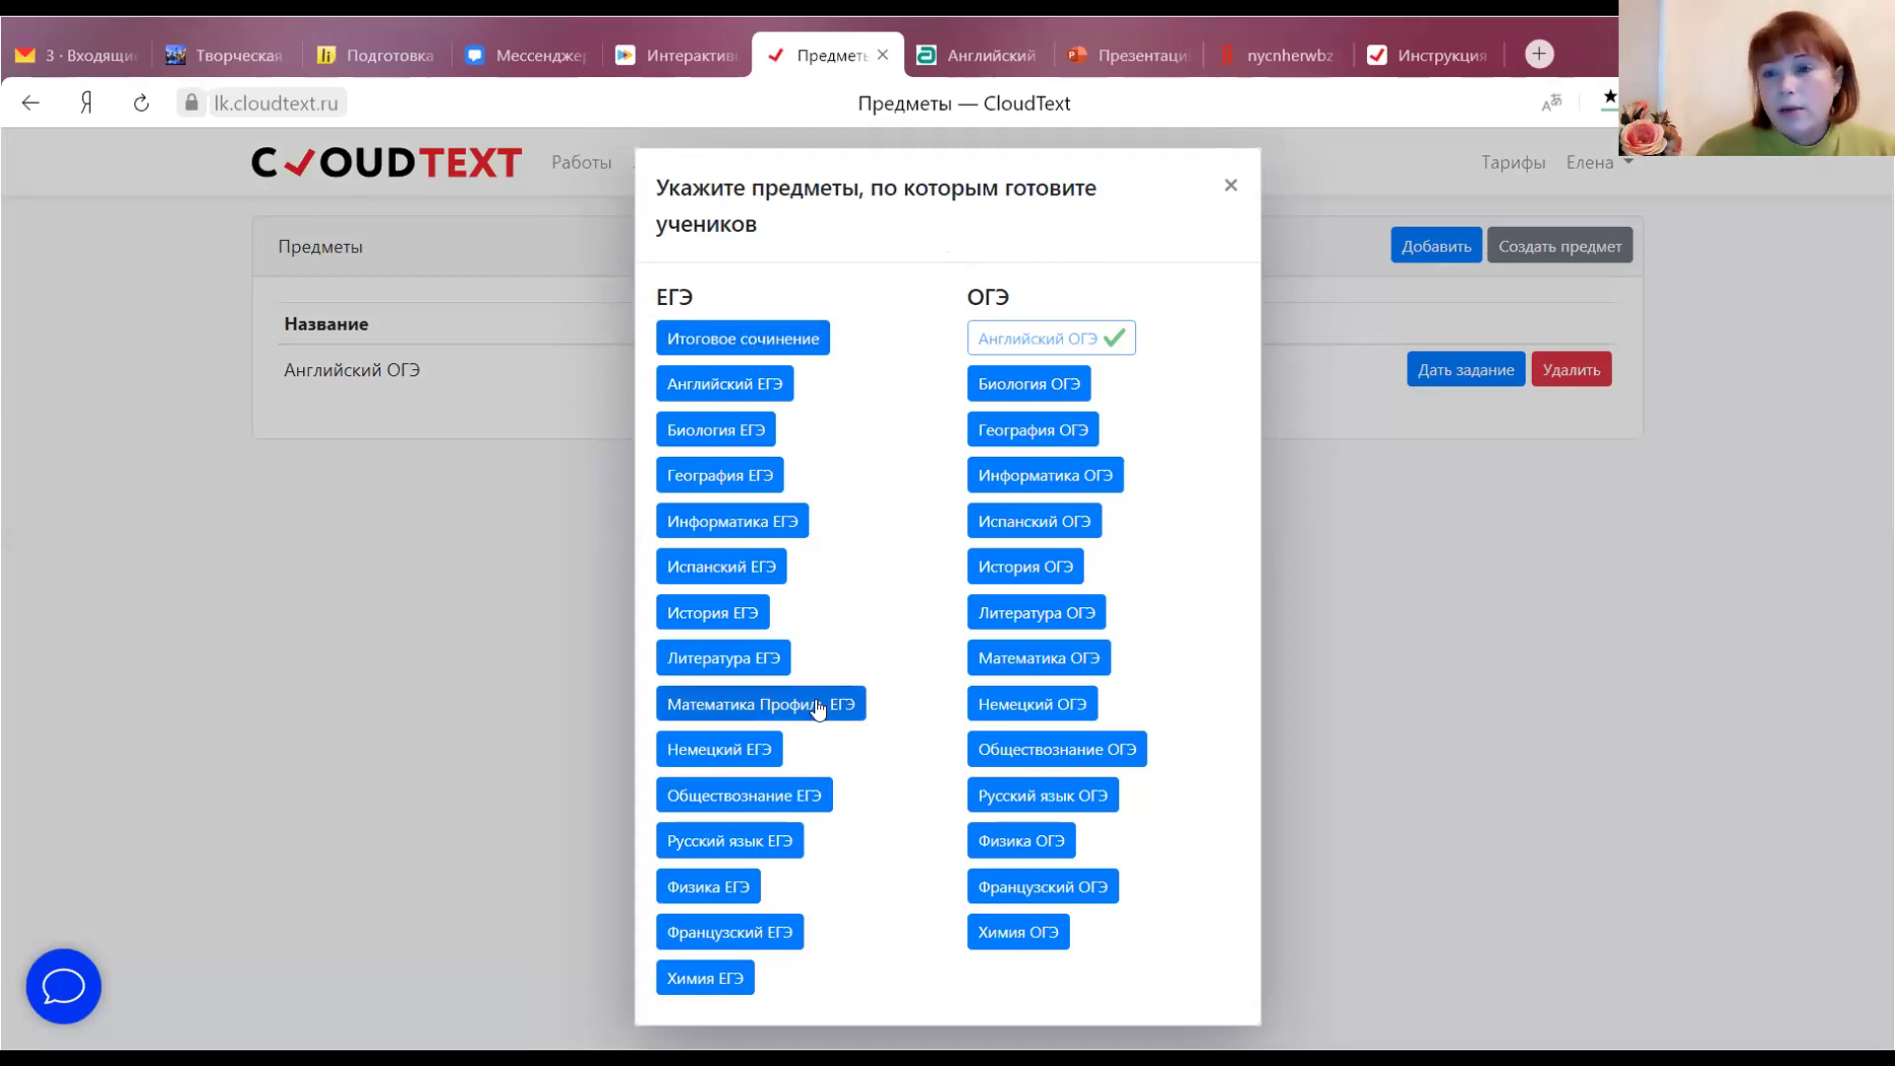
click(779, 339)
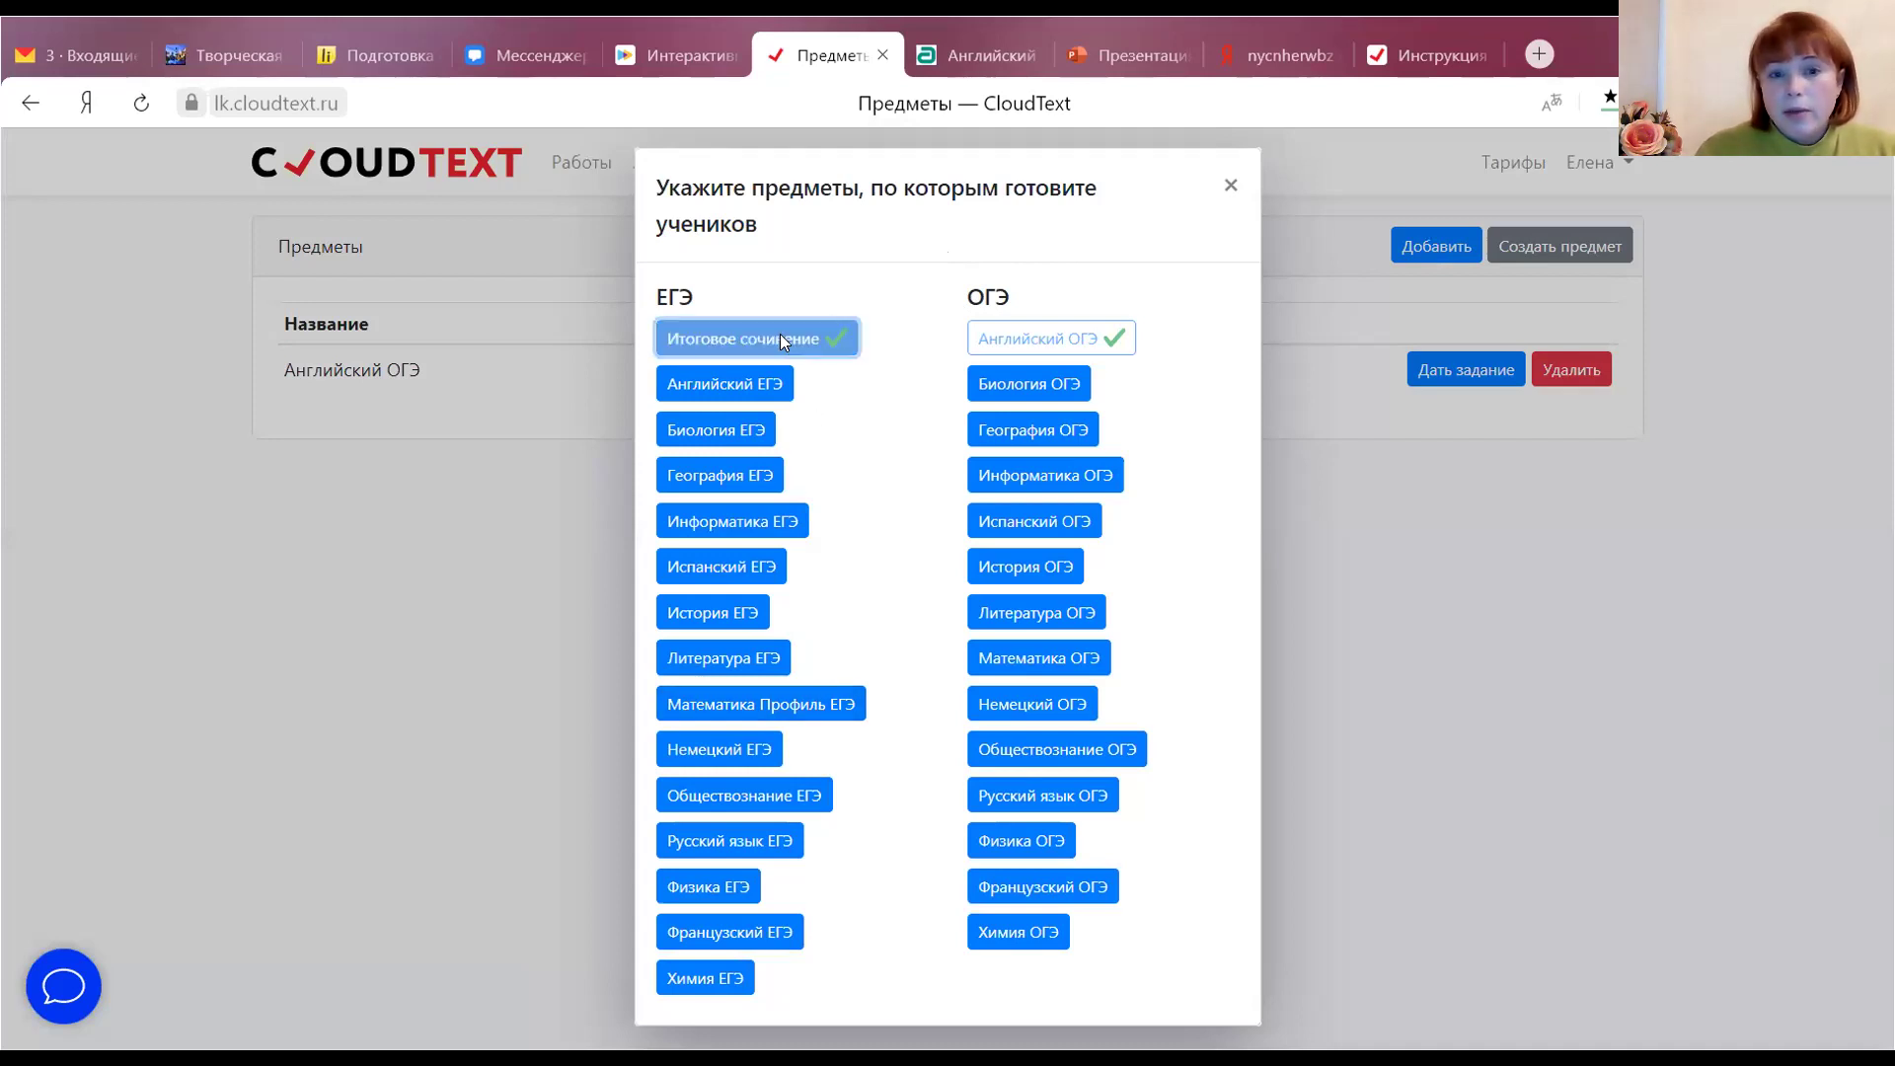
click(758, 383)
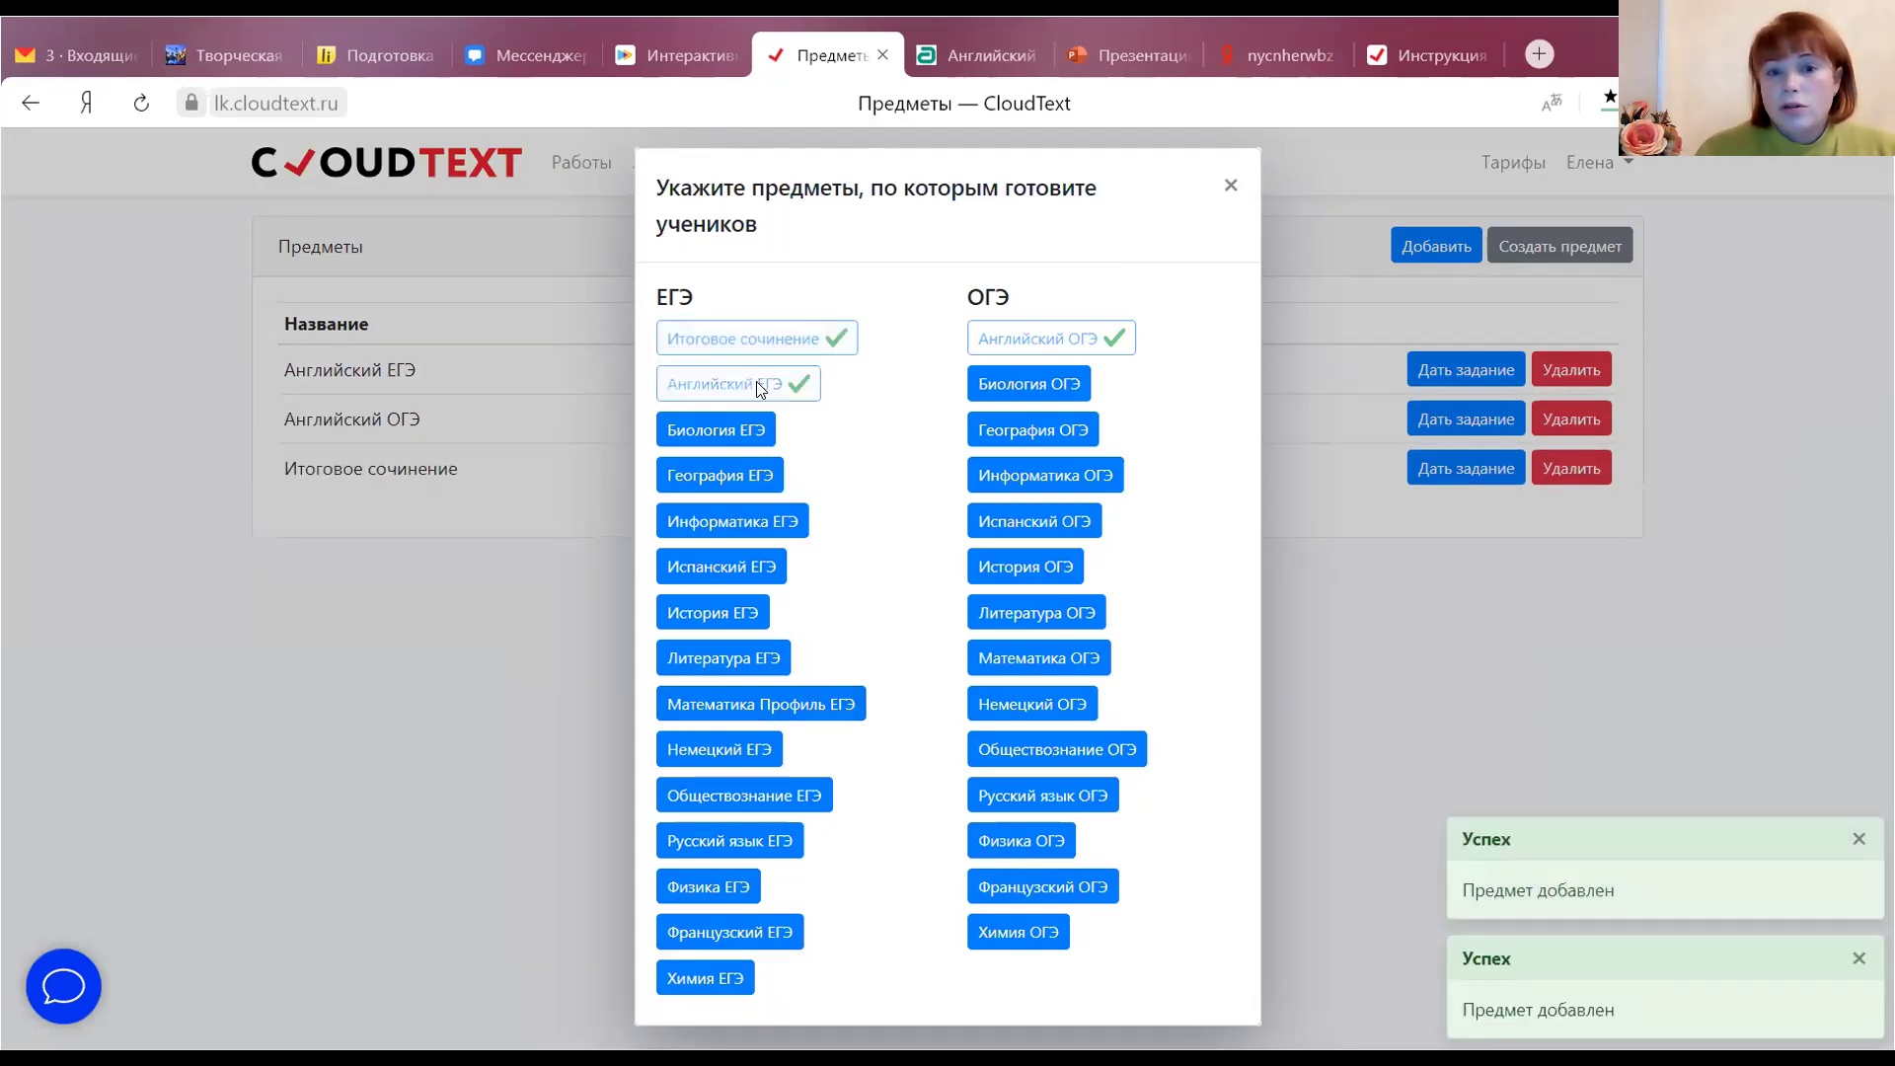
click(1230, 185)
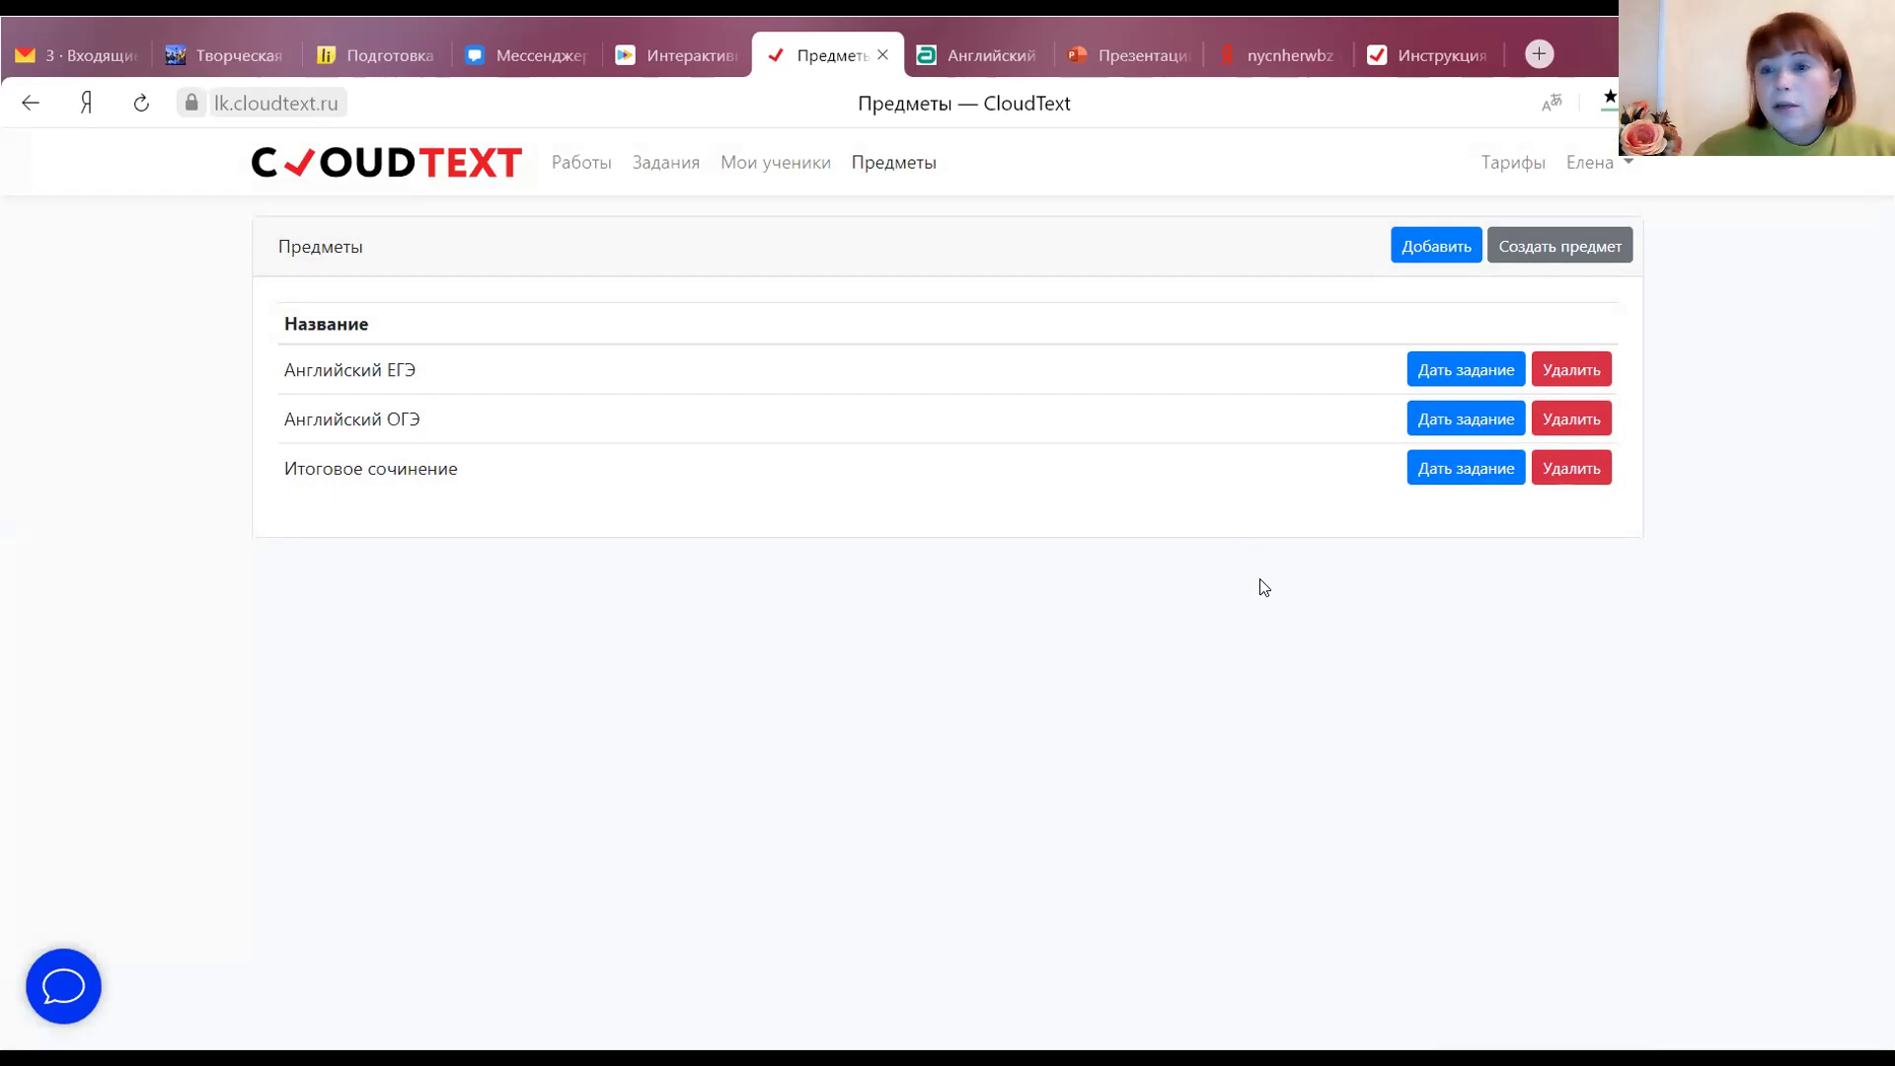
Delete the subject Итоговое сочинение from the subject list
click(1591, 476)
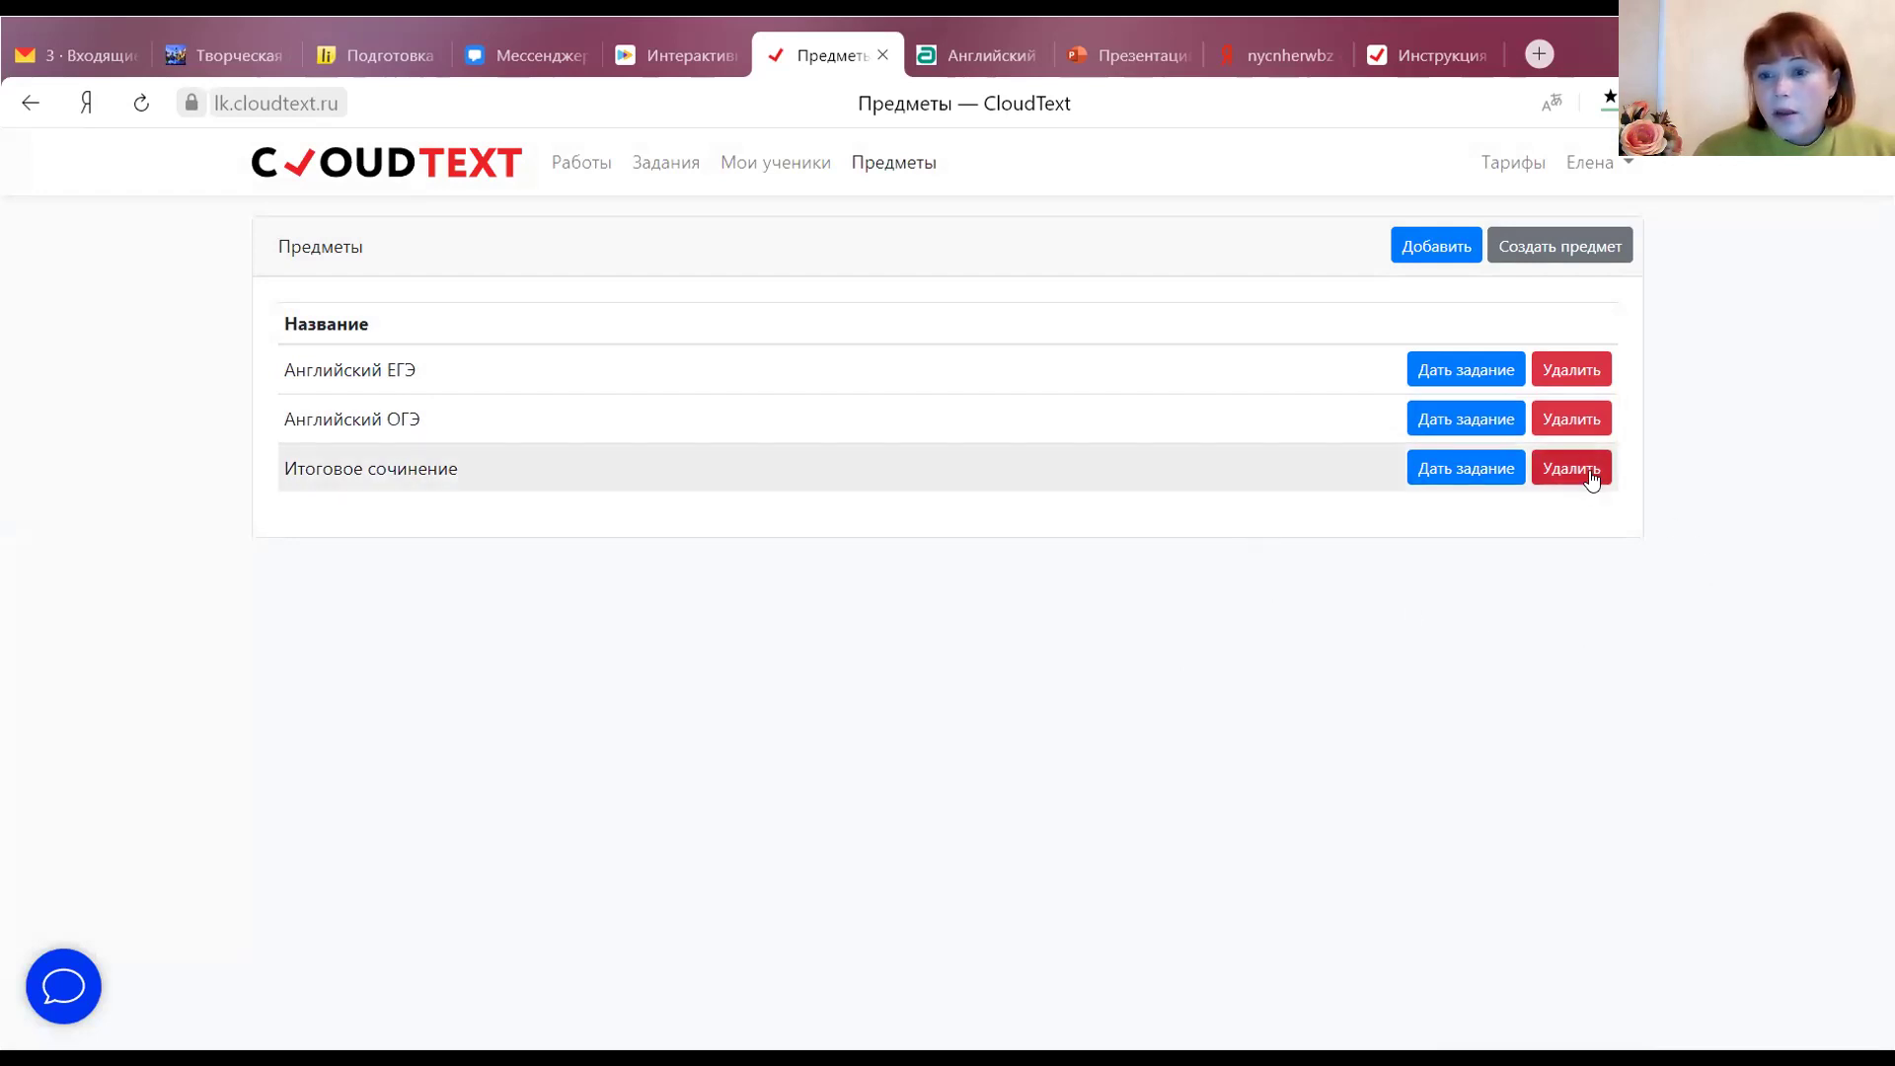
click(804, 461)
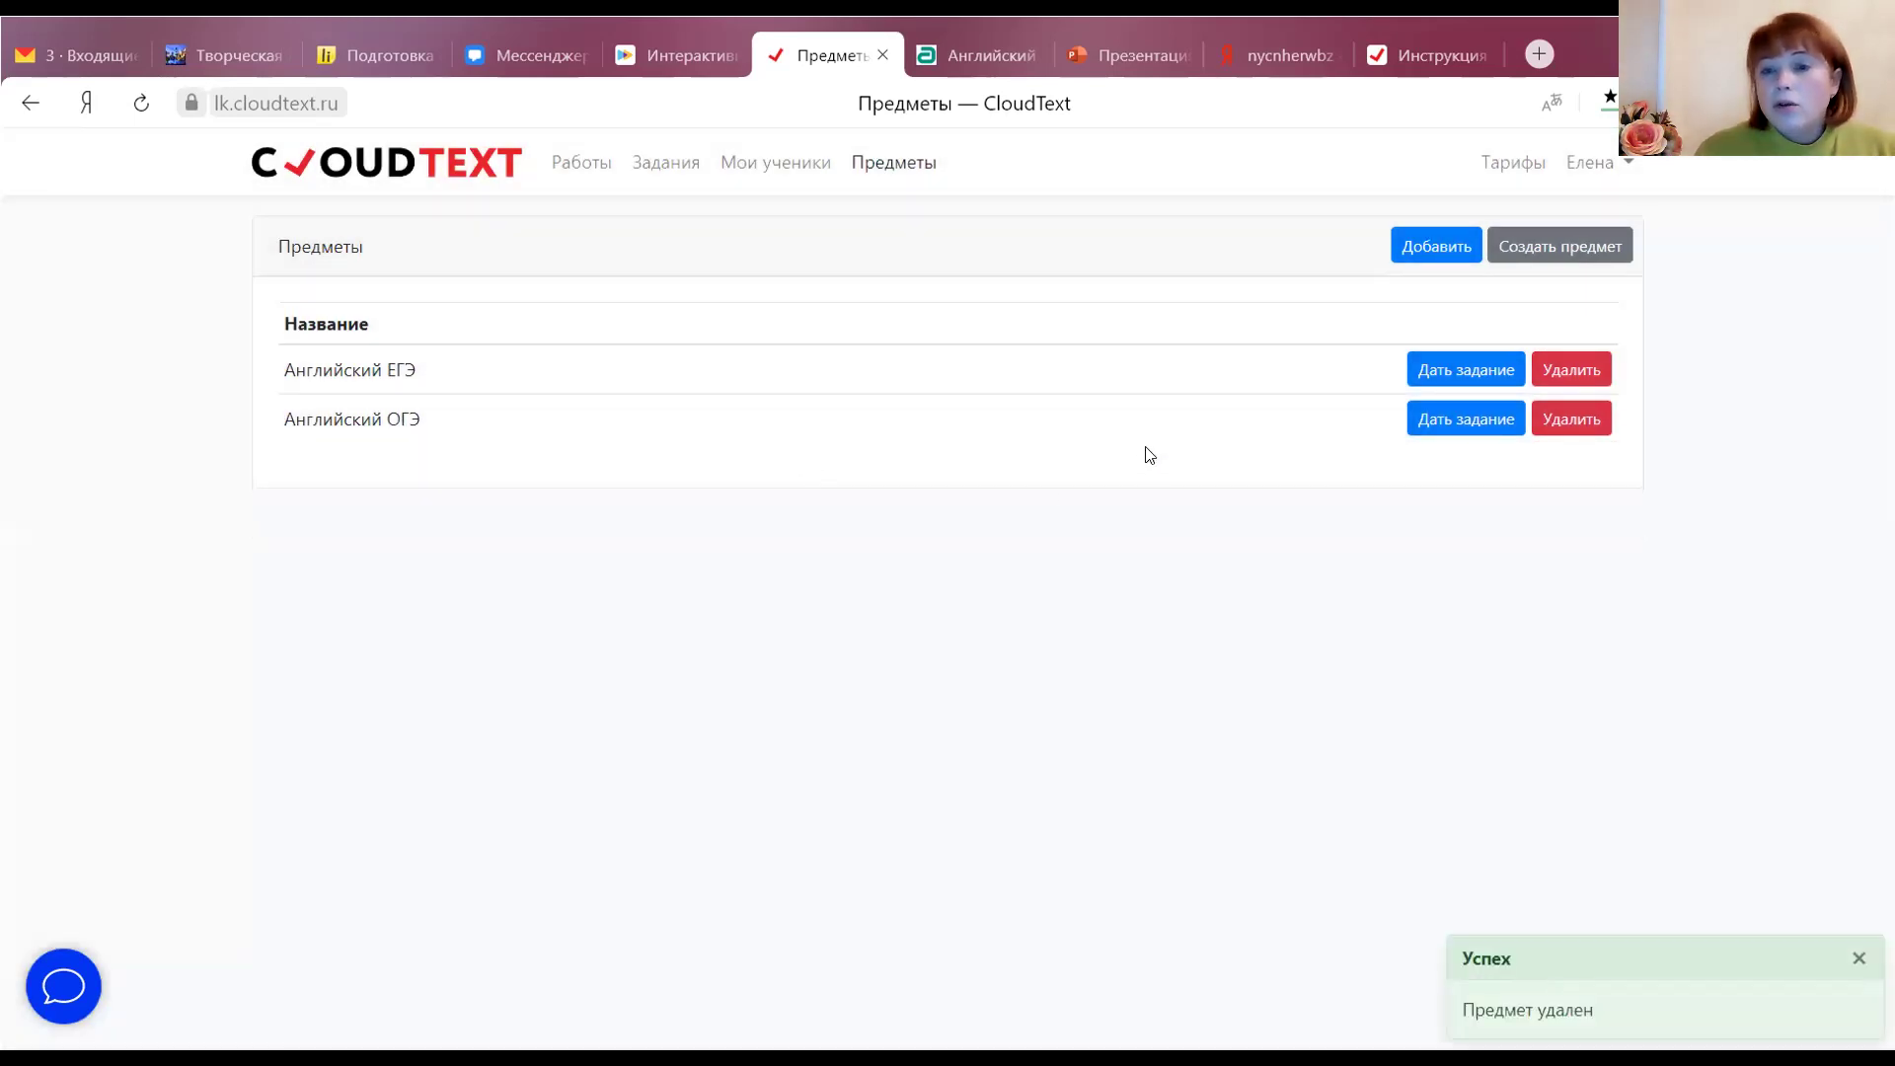
Start a new assignment for Английский ЕГЭ and title it 9, leaving the due date unset
click(1461, 368)
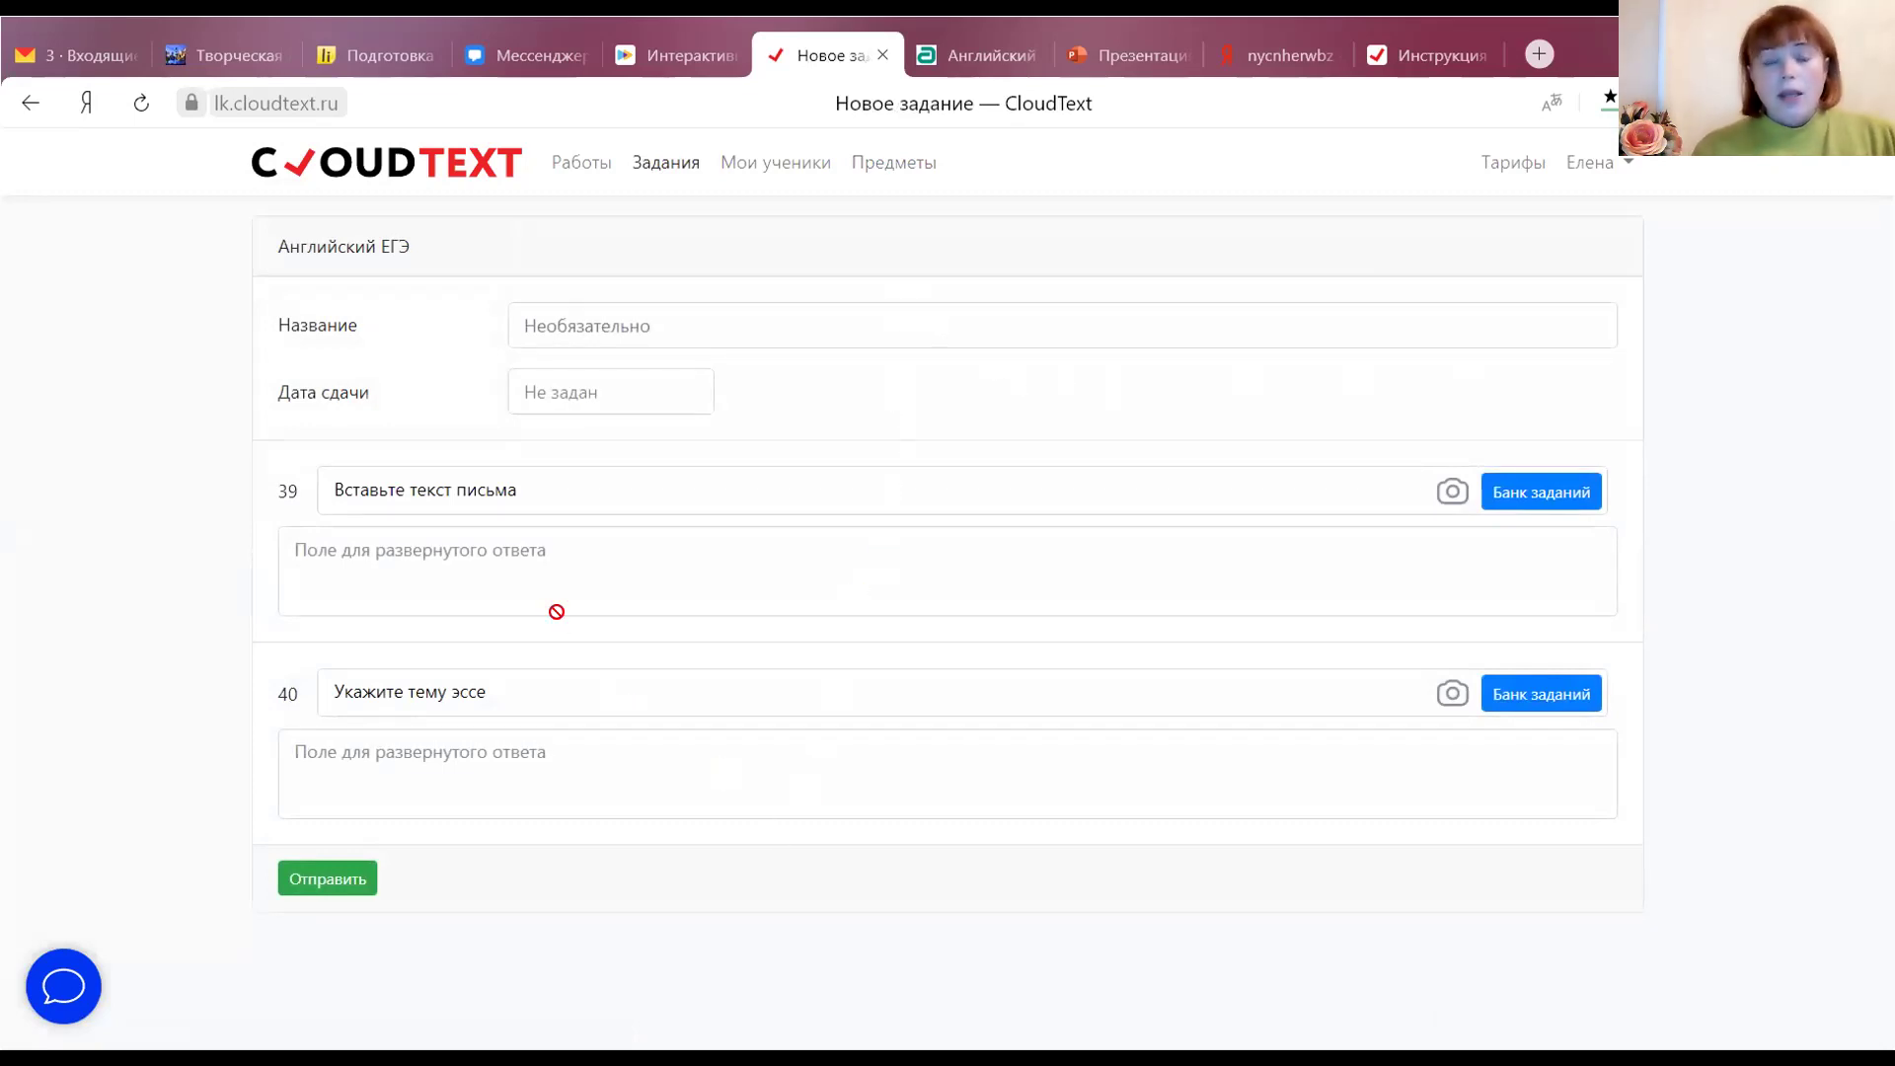
click(545, 325)
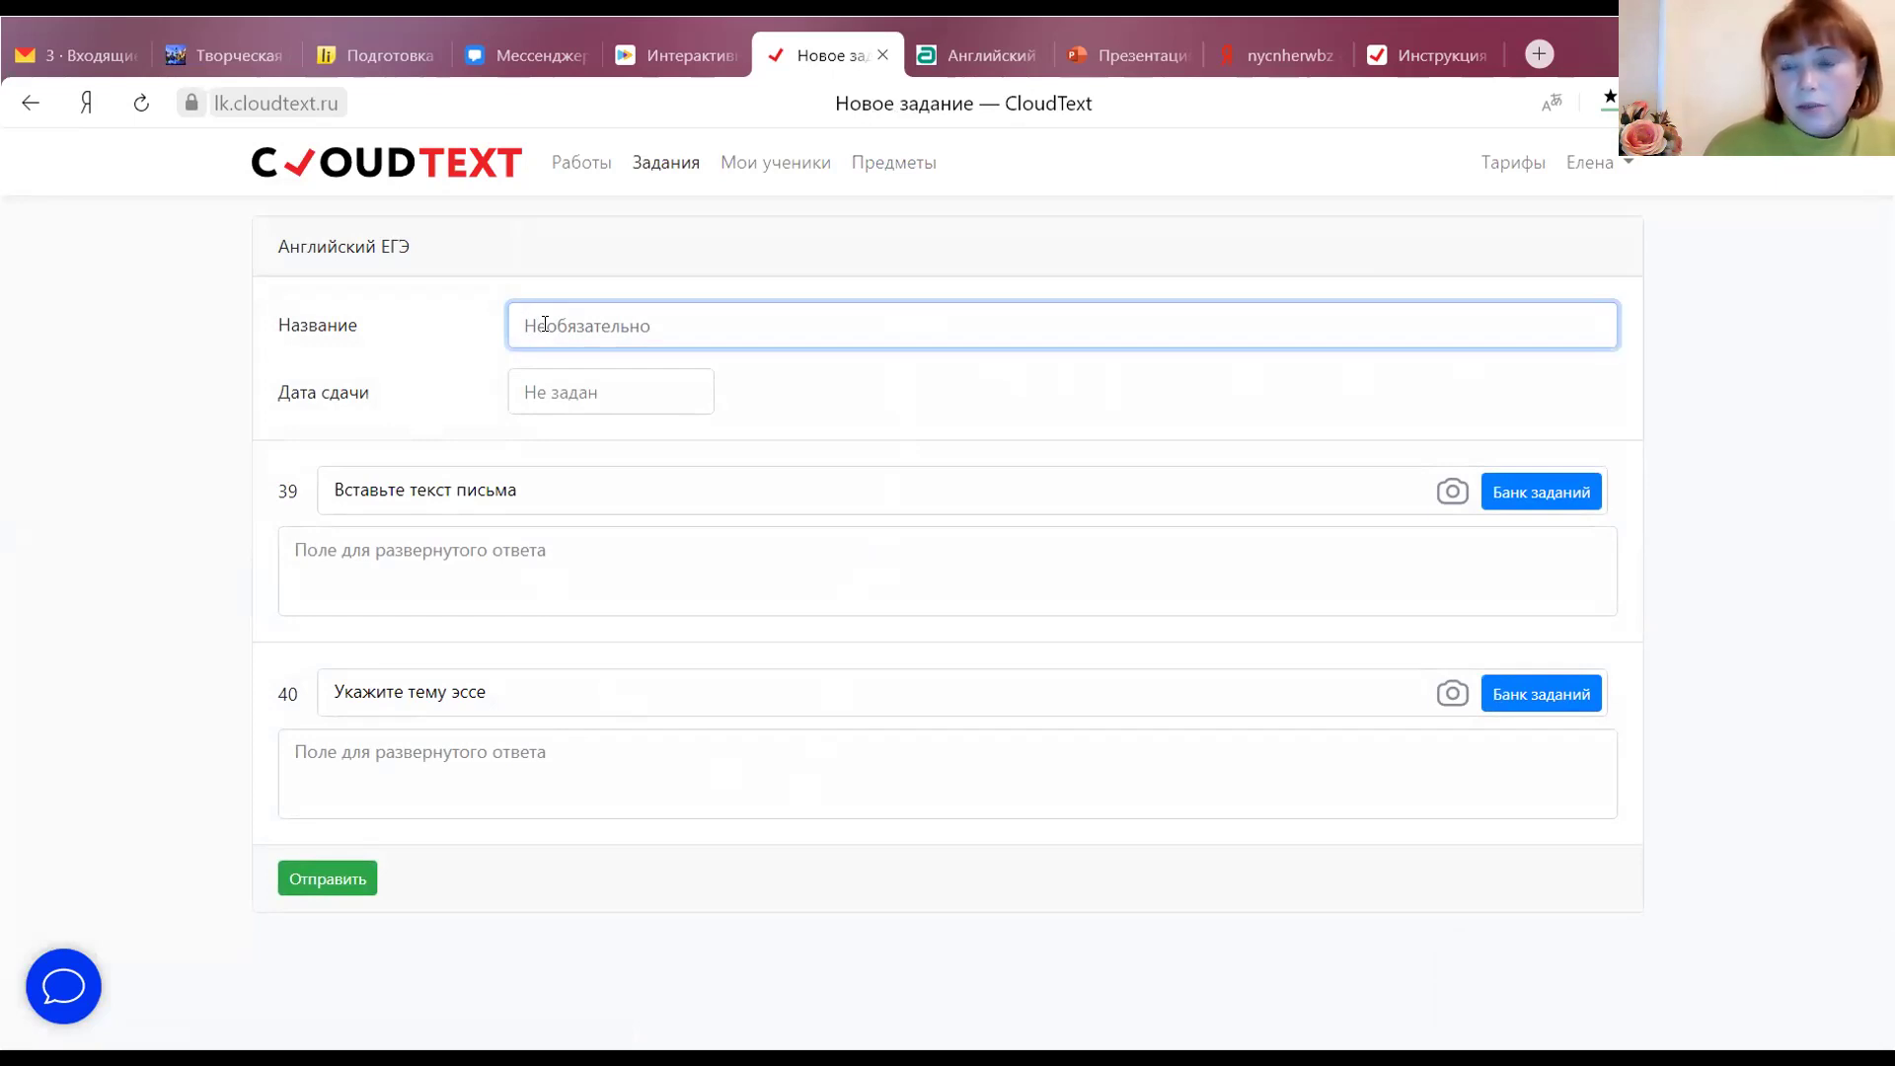
text(9)
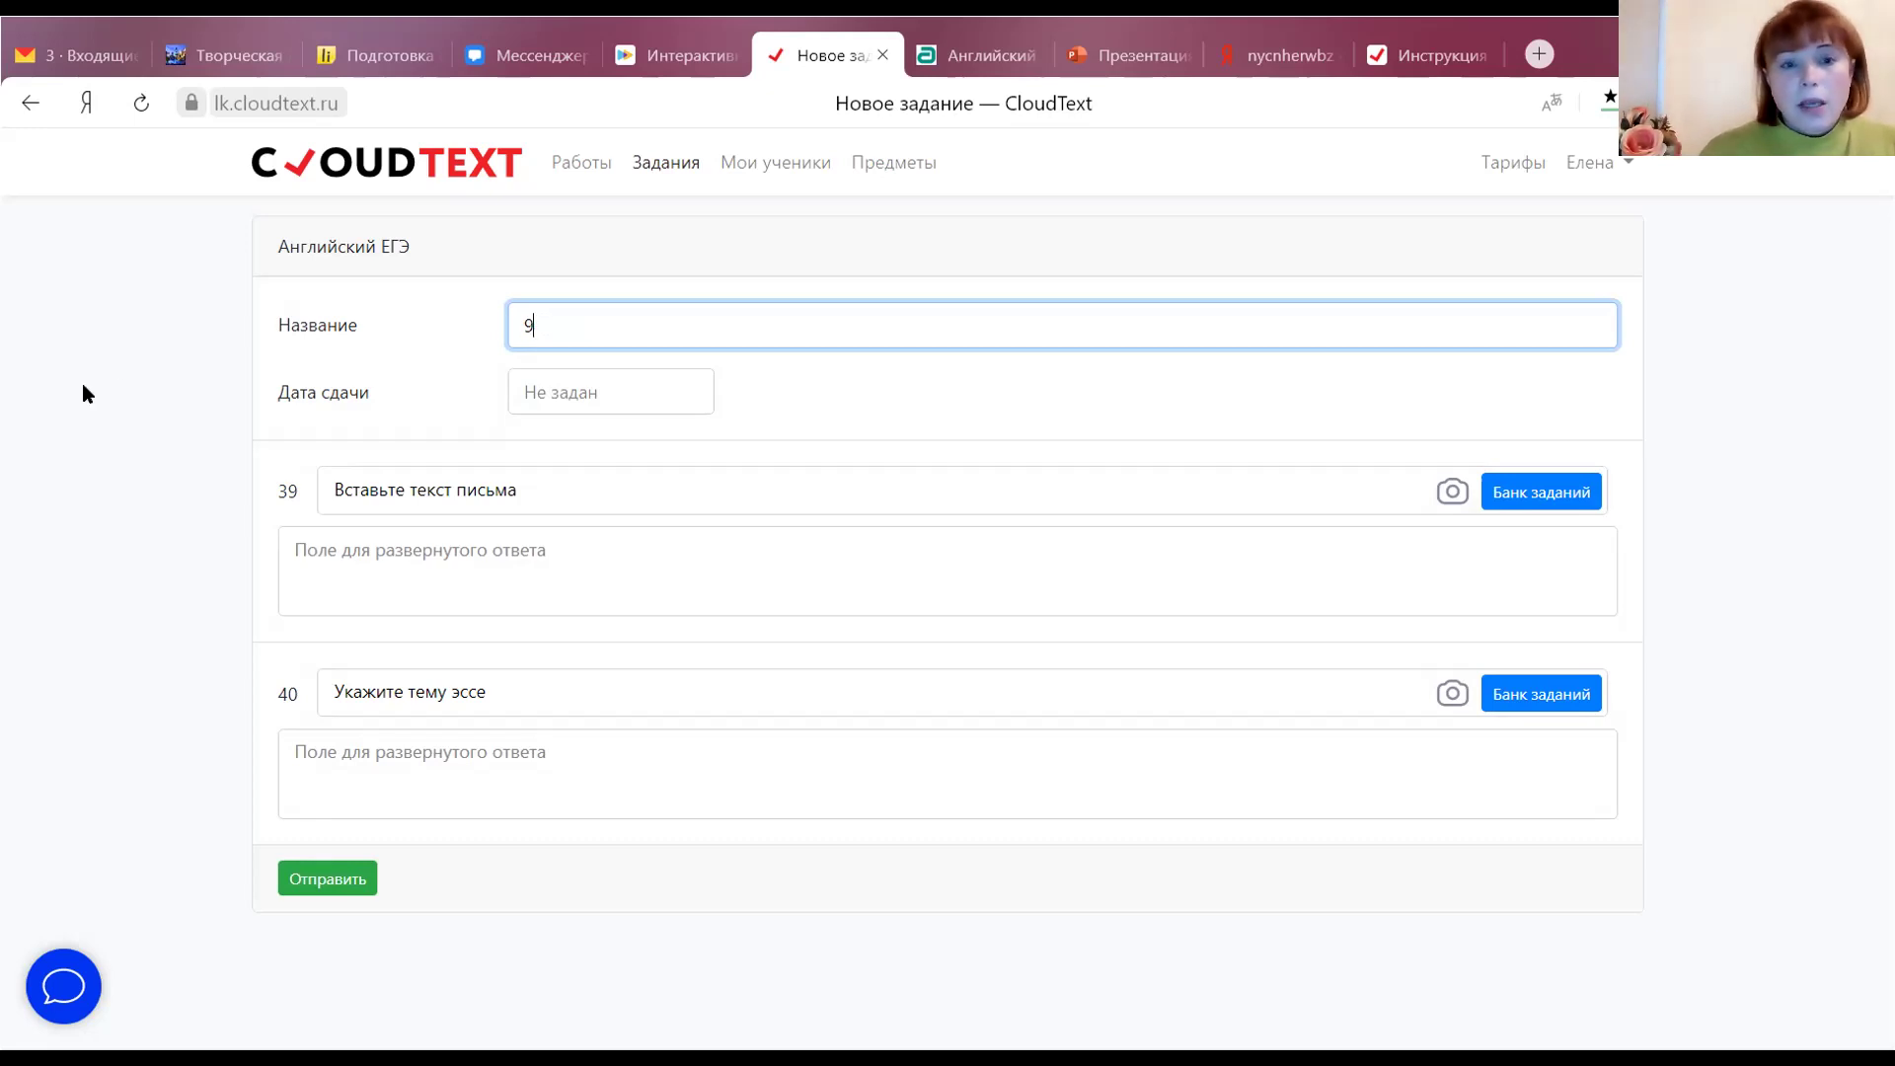
click(564, 406)
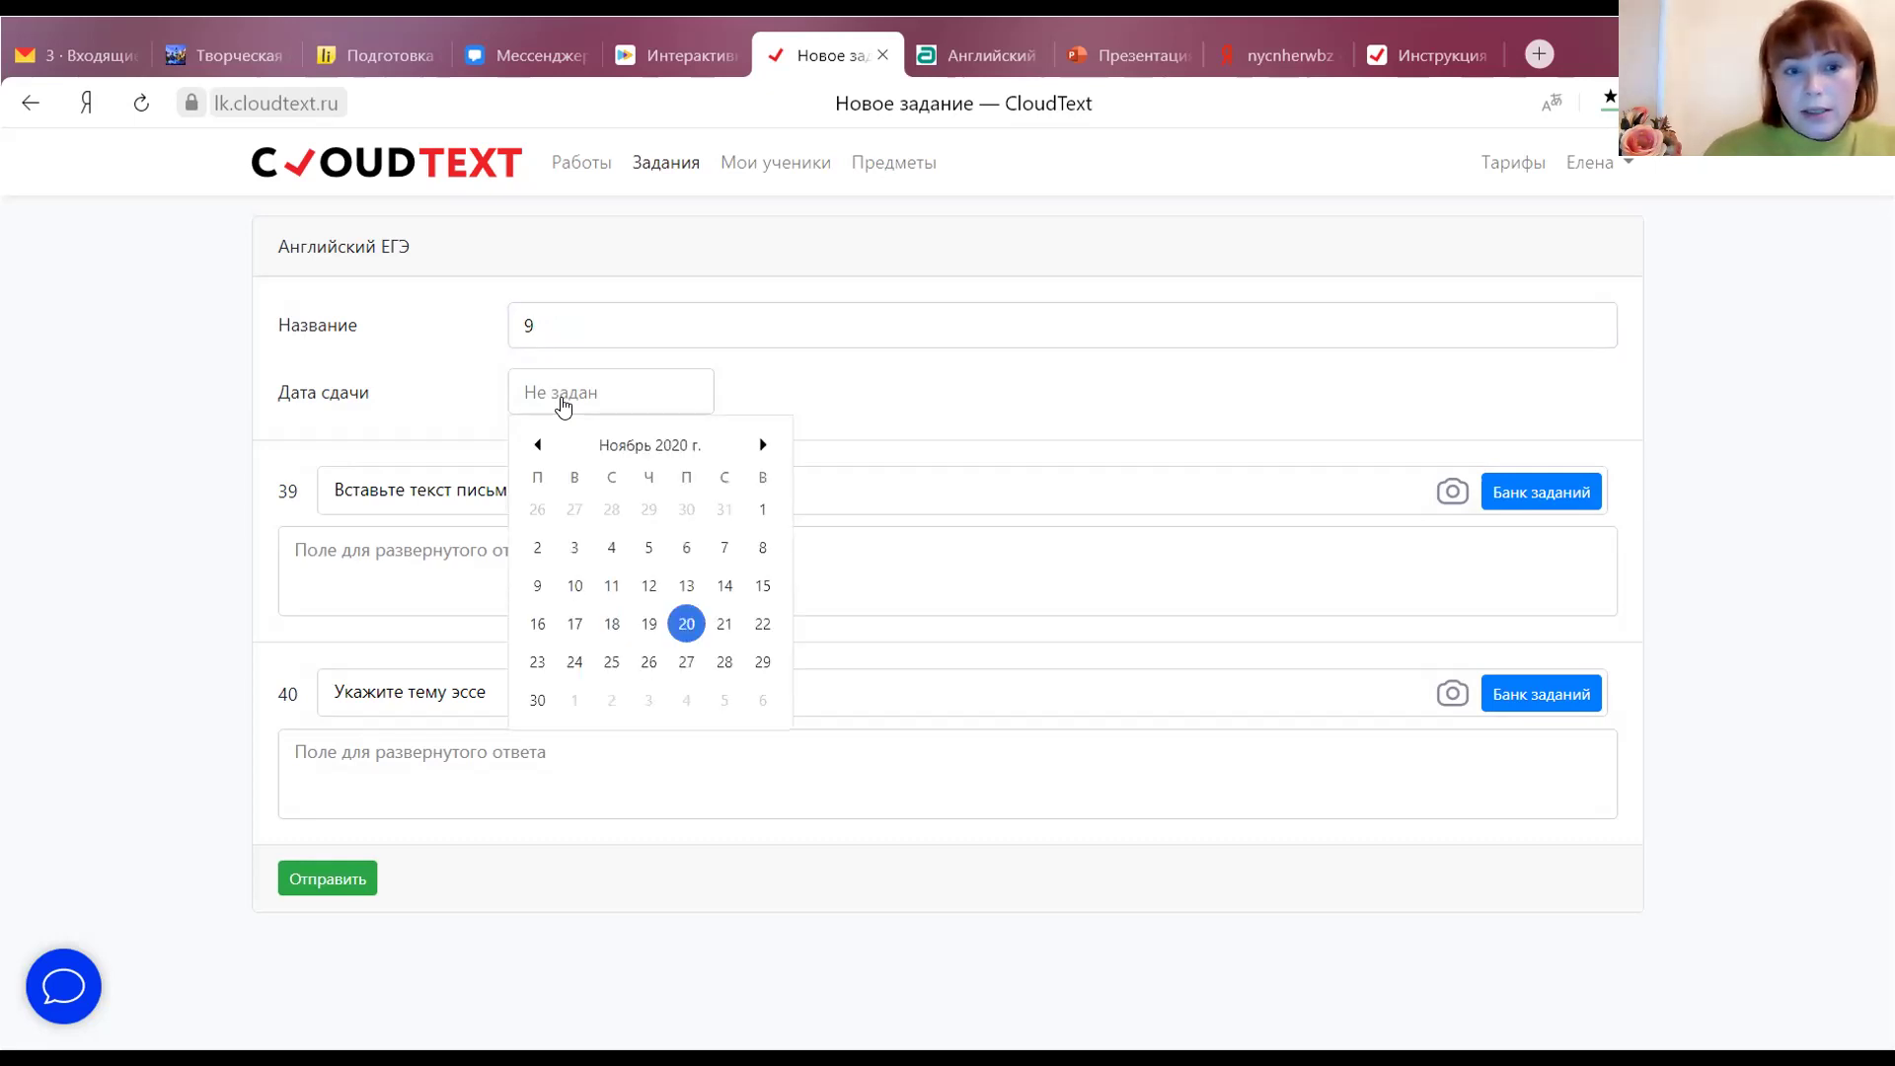
click(740, 395)
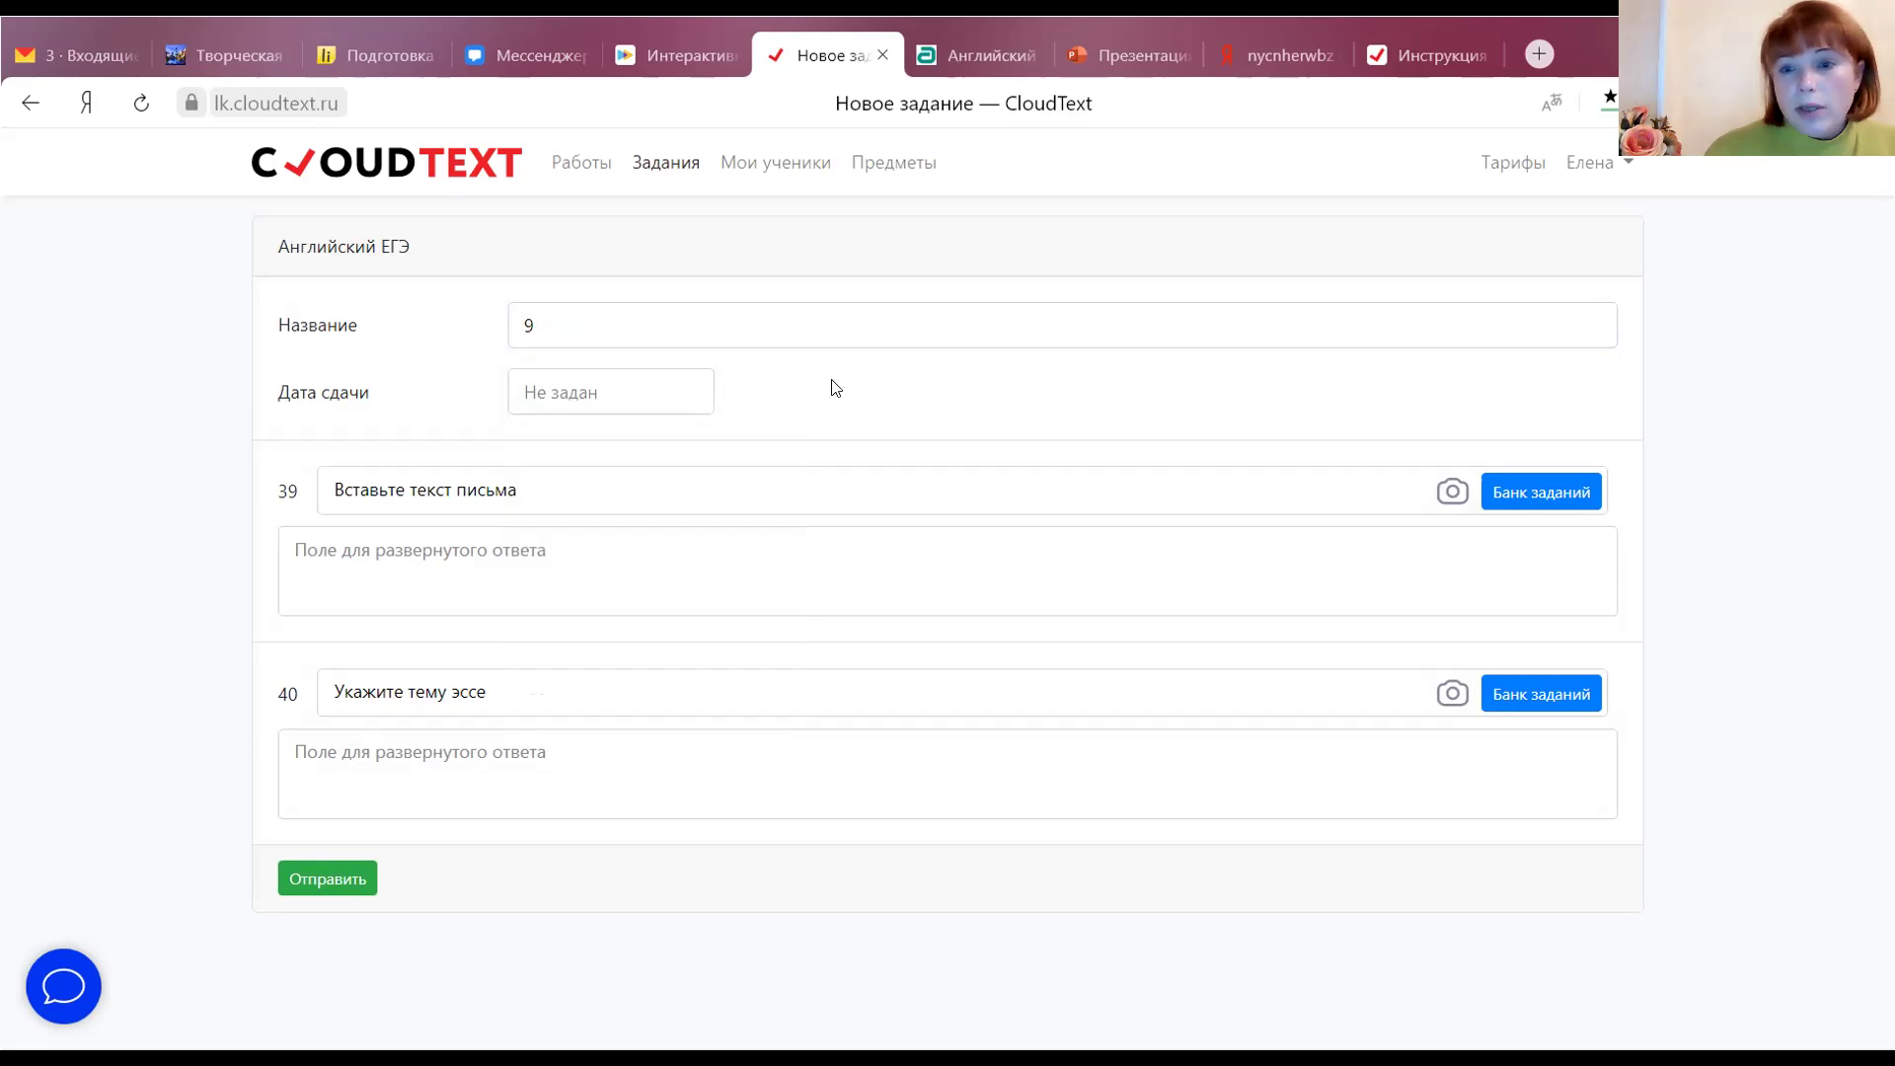
Fill task 39 with the task bank's first pen-friend letter, about a trip to Niagara Falls, without attaching an image
click(1535, 493)
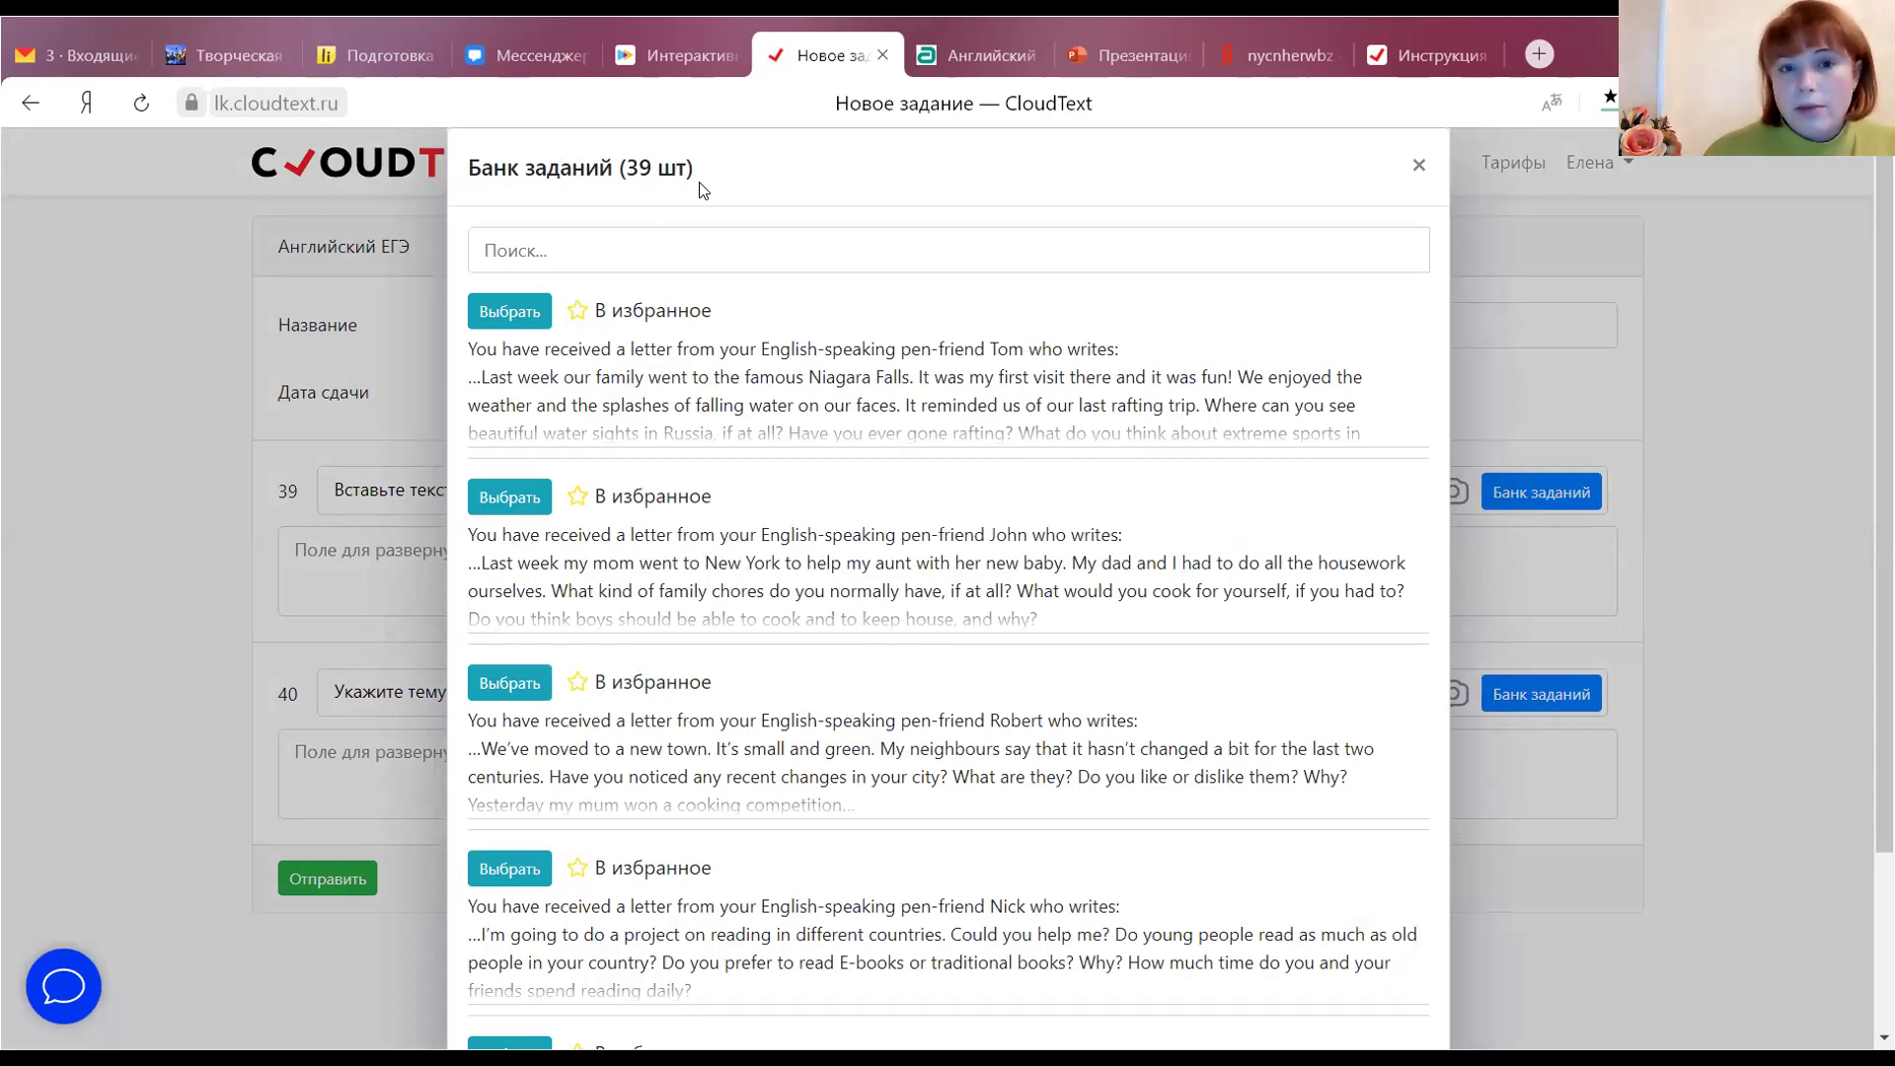
click(1419, 168)
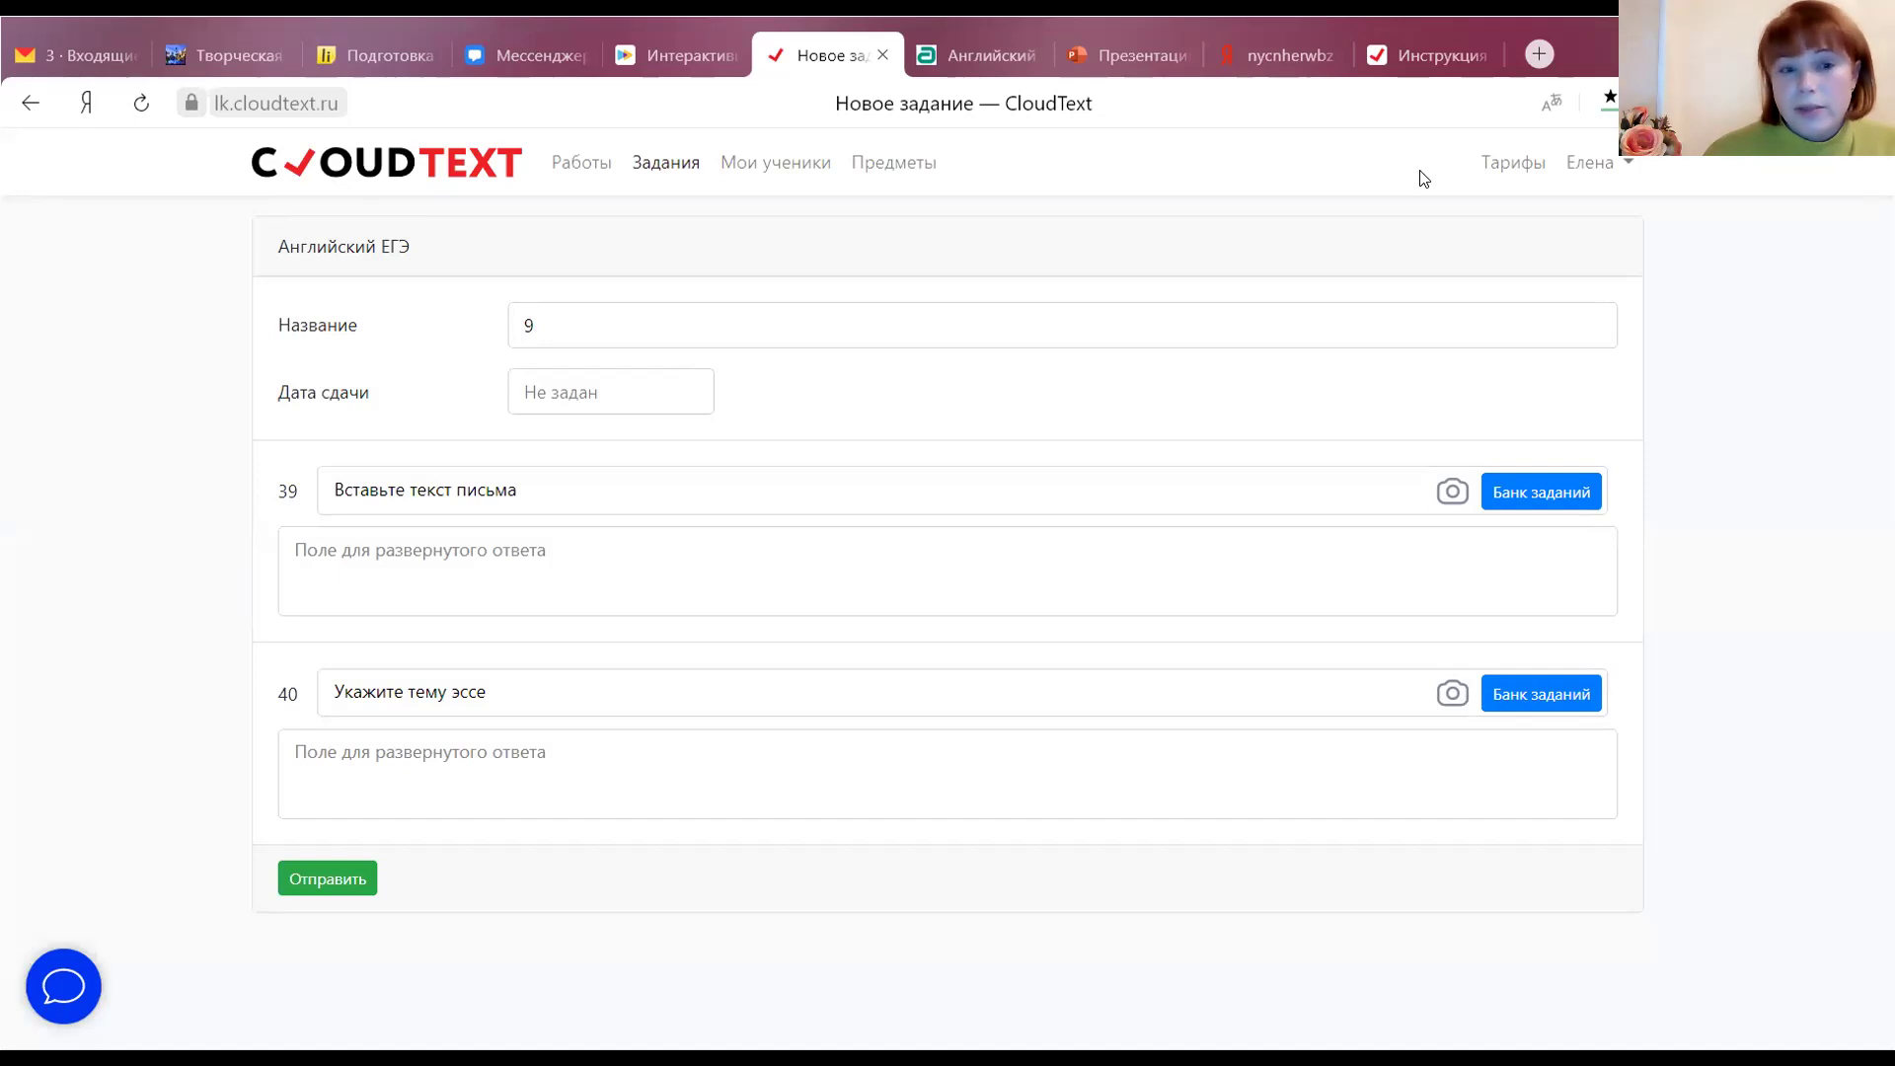
click(1554, 498)
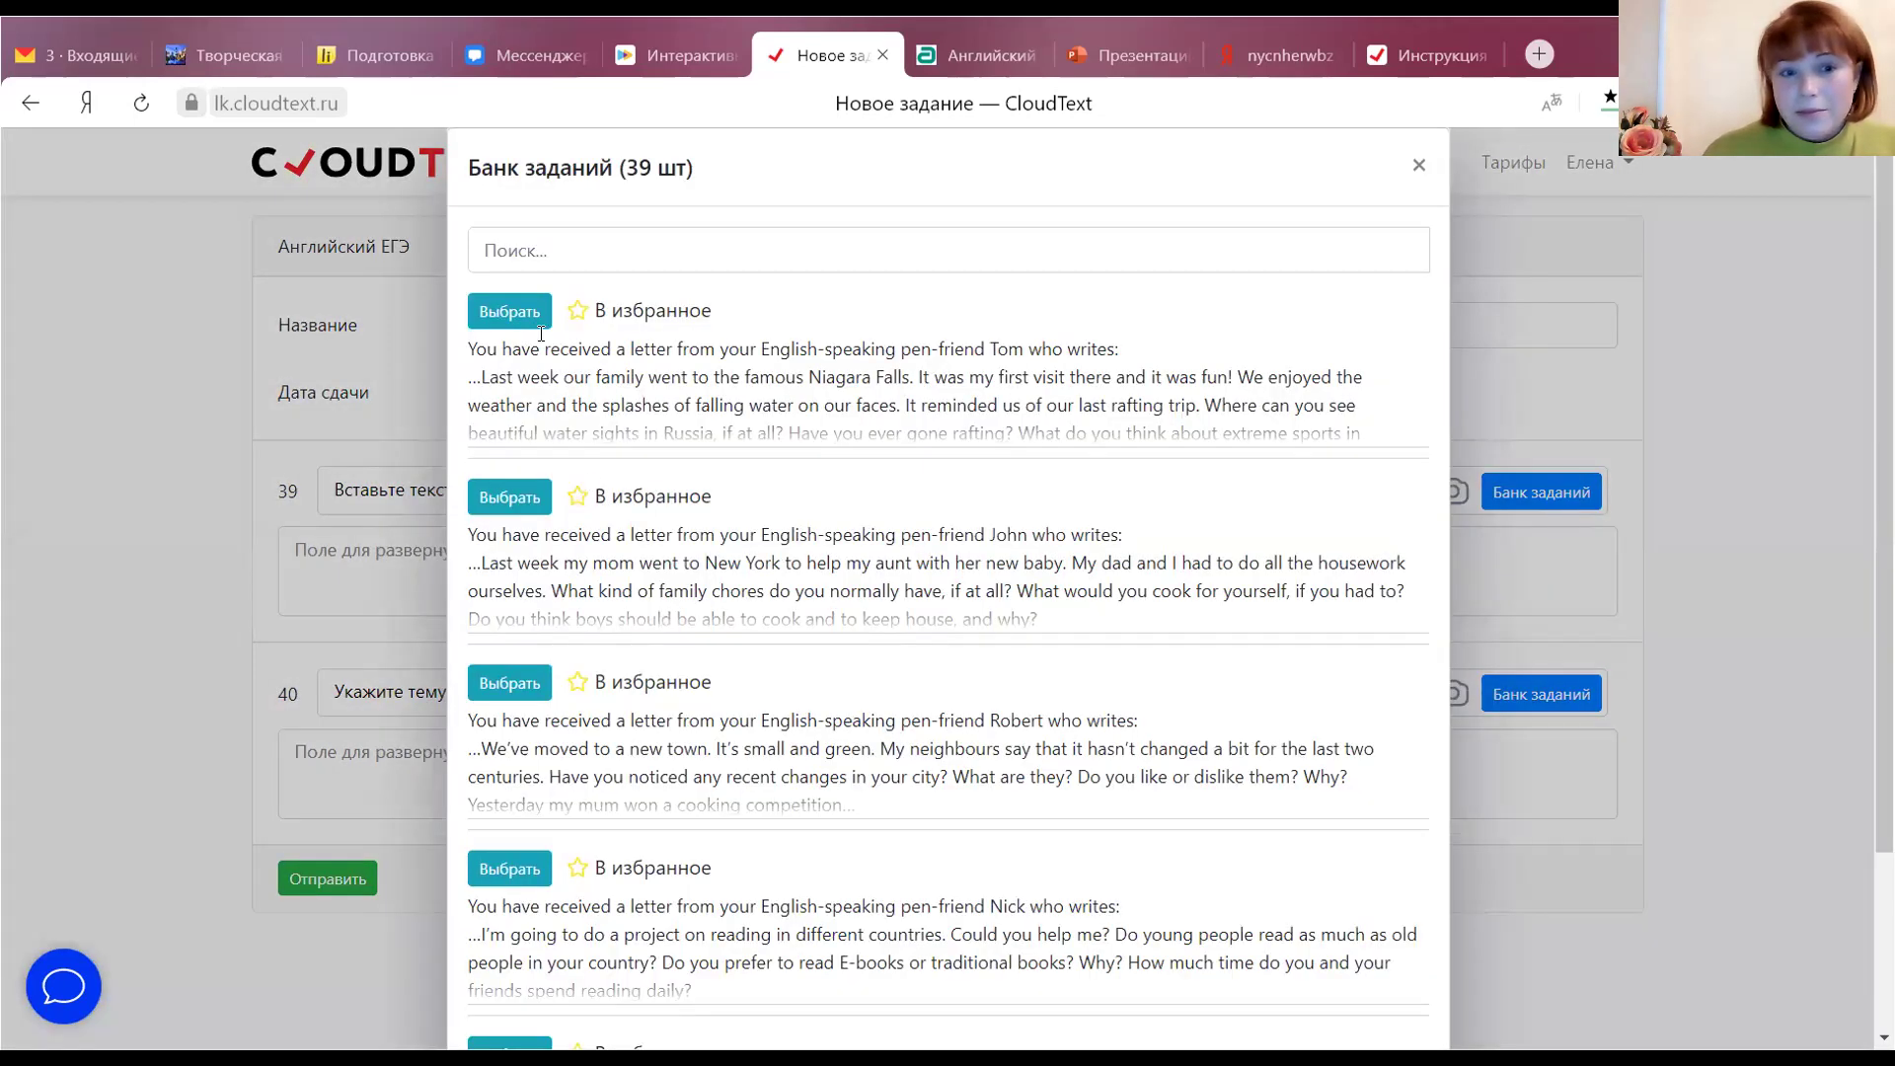
click(533, 313)
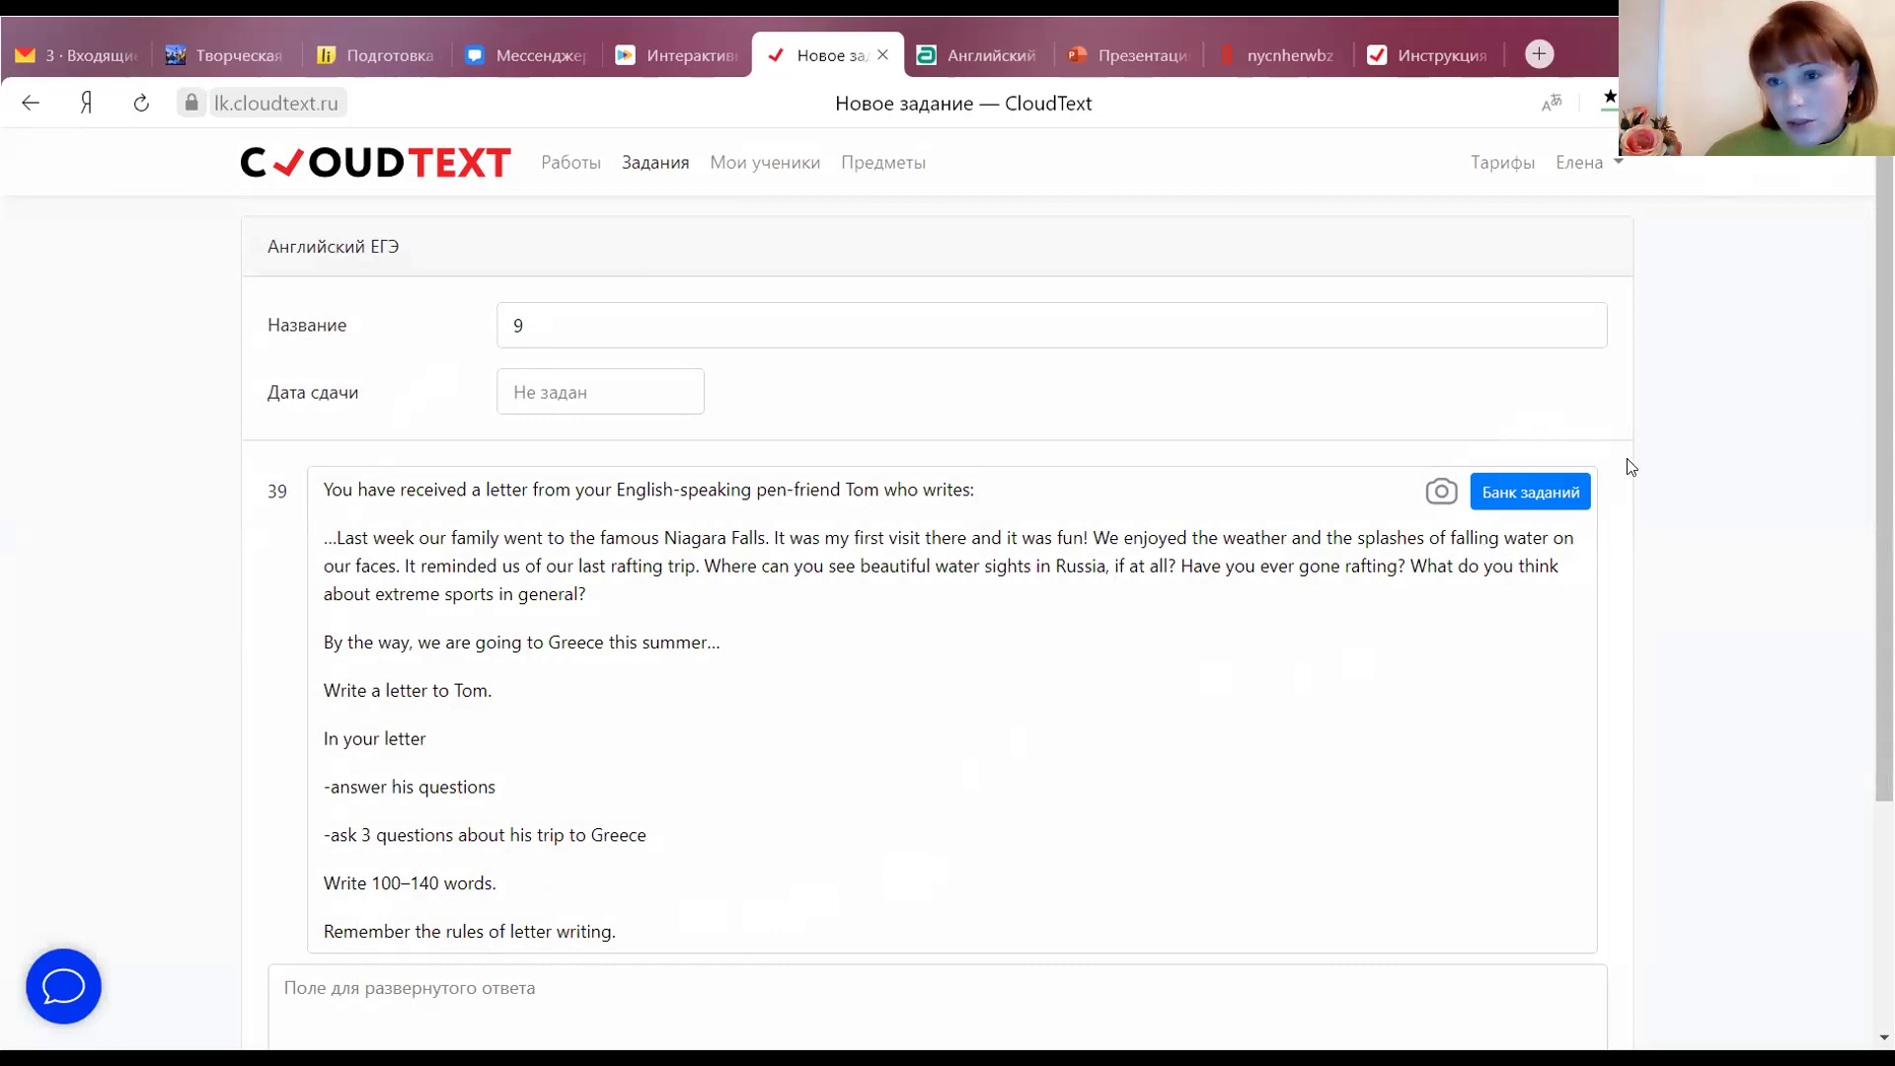
click(1441, 497)
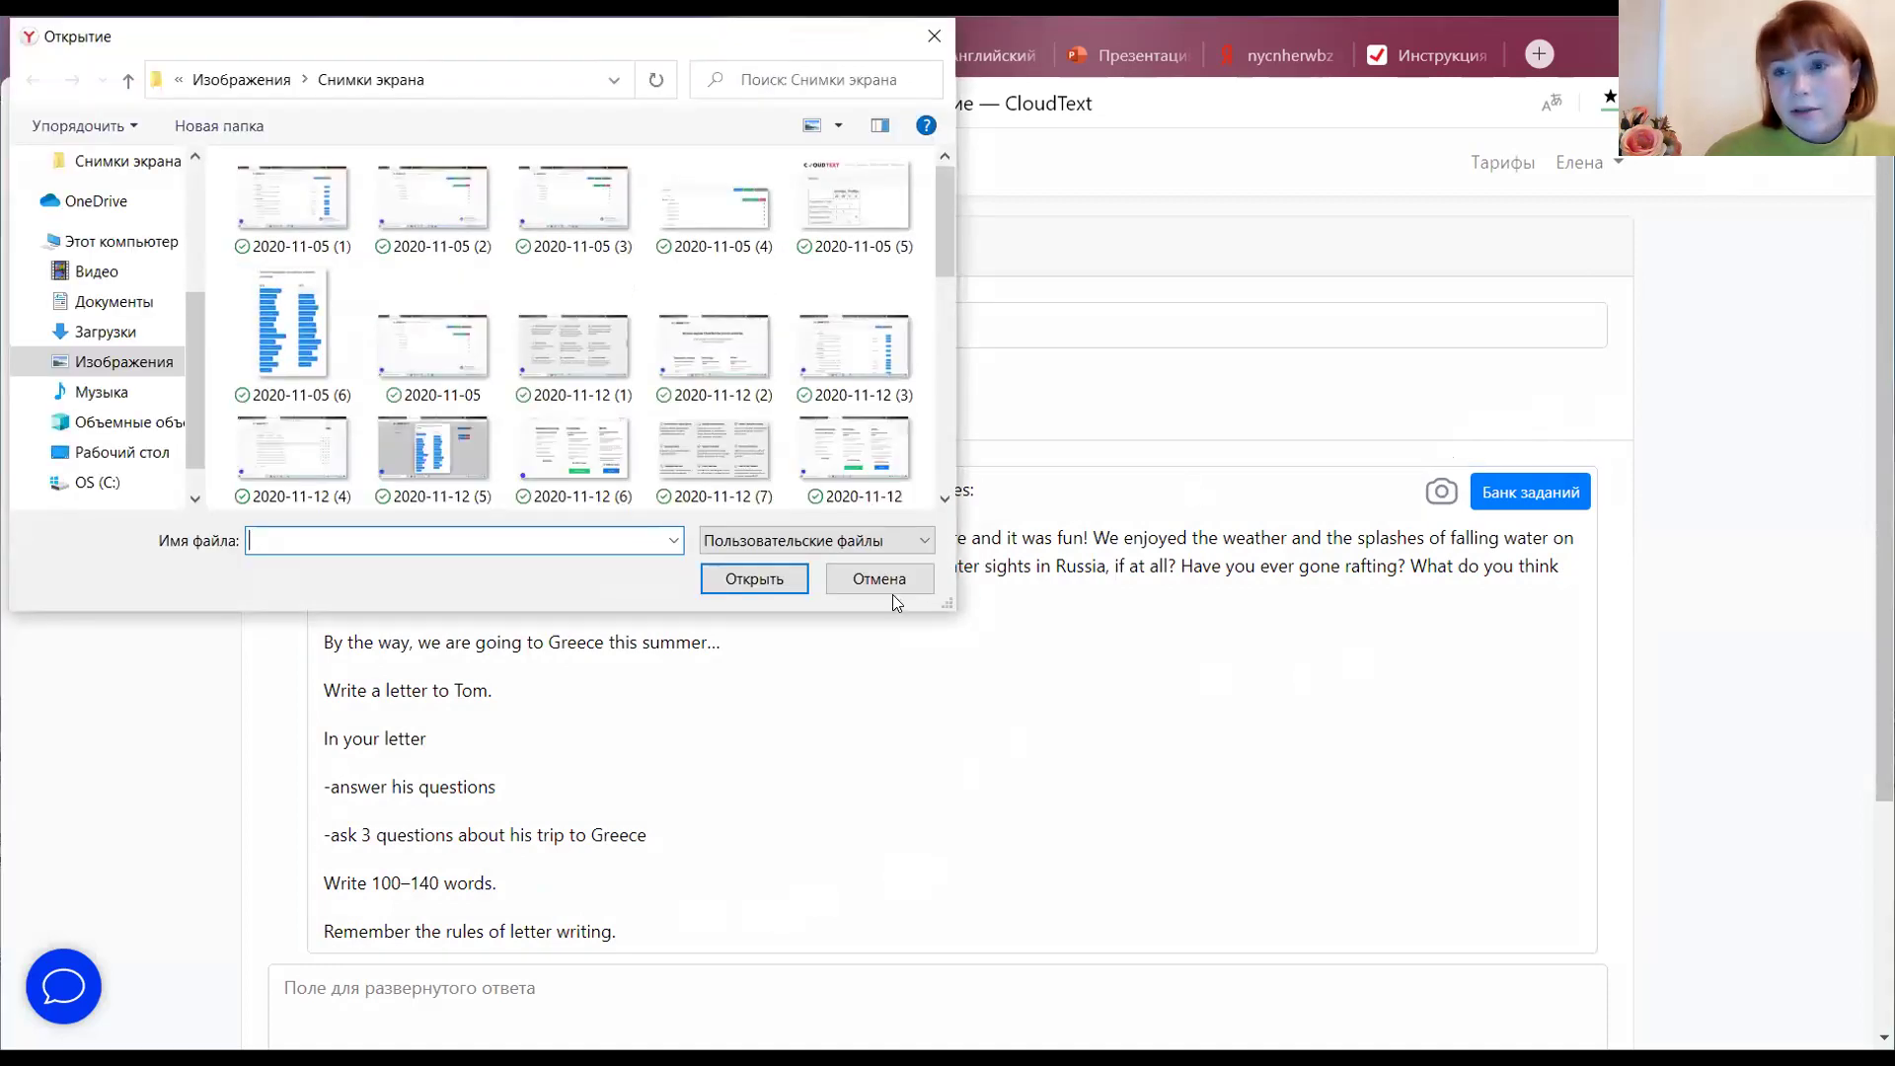
click(884, 579)
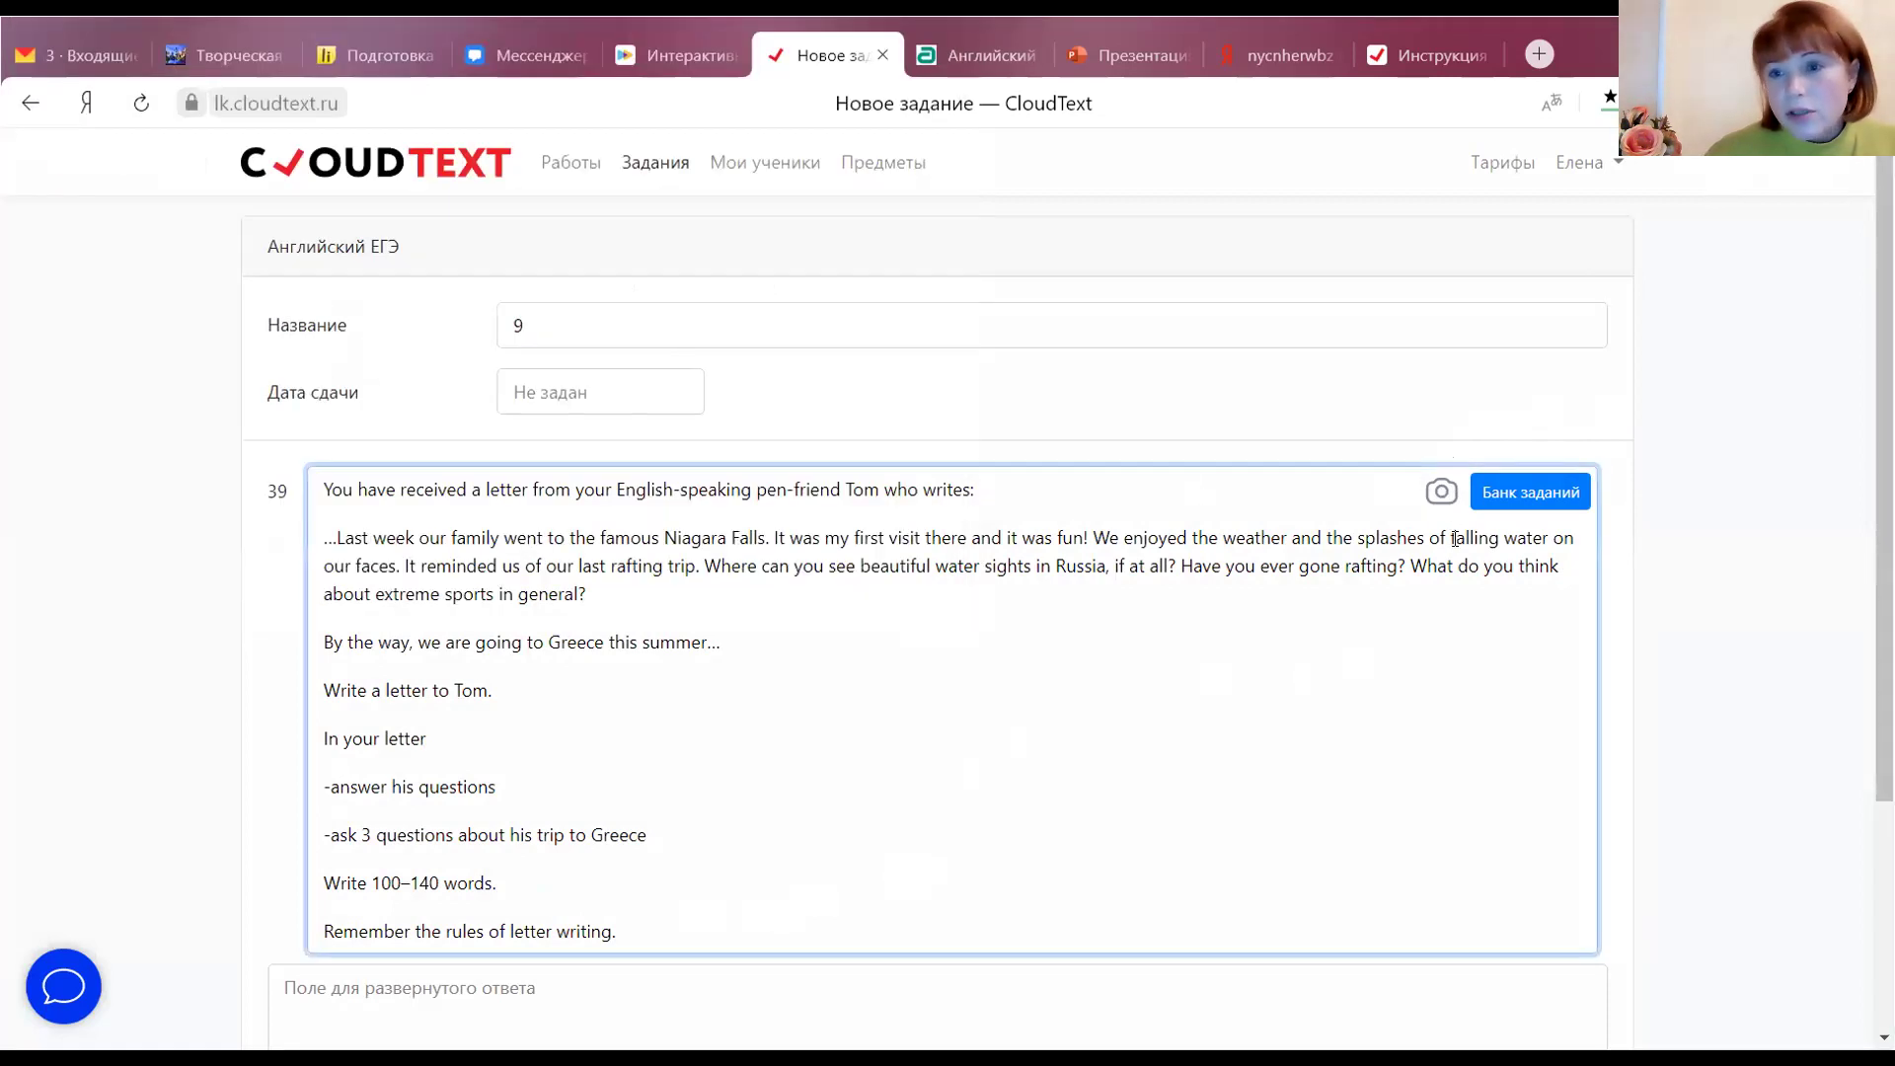
Fill task 40 with the task bank essay topic "You can't become popular at school if you have low grades"
scroll(948, 592, down, 3)
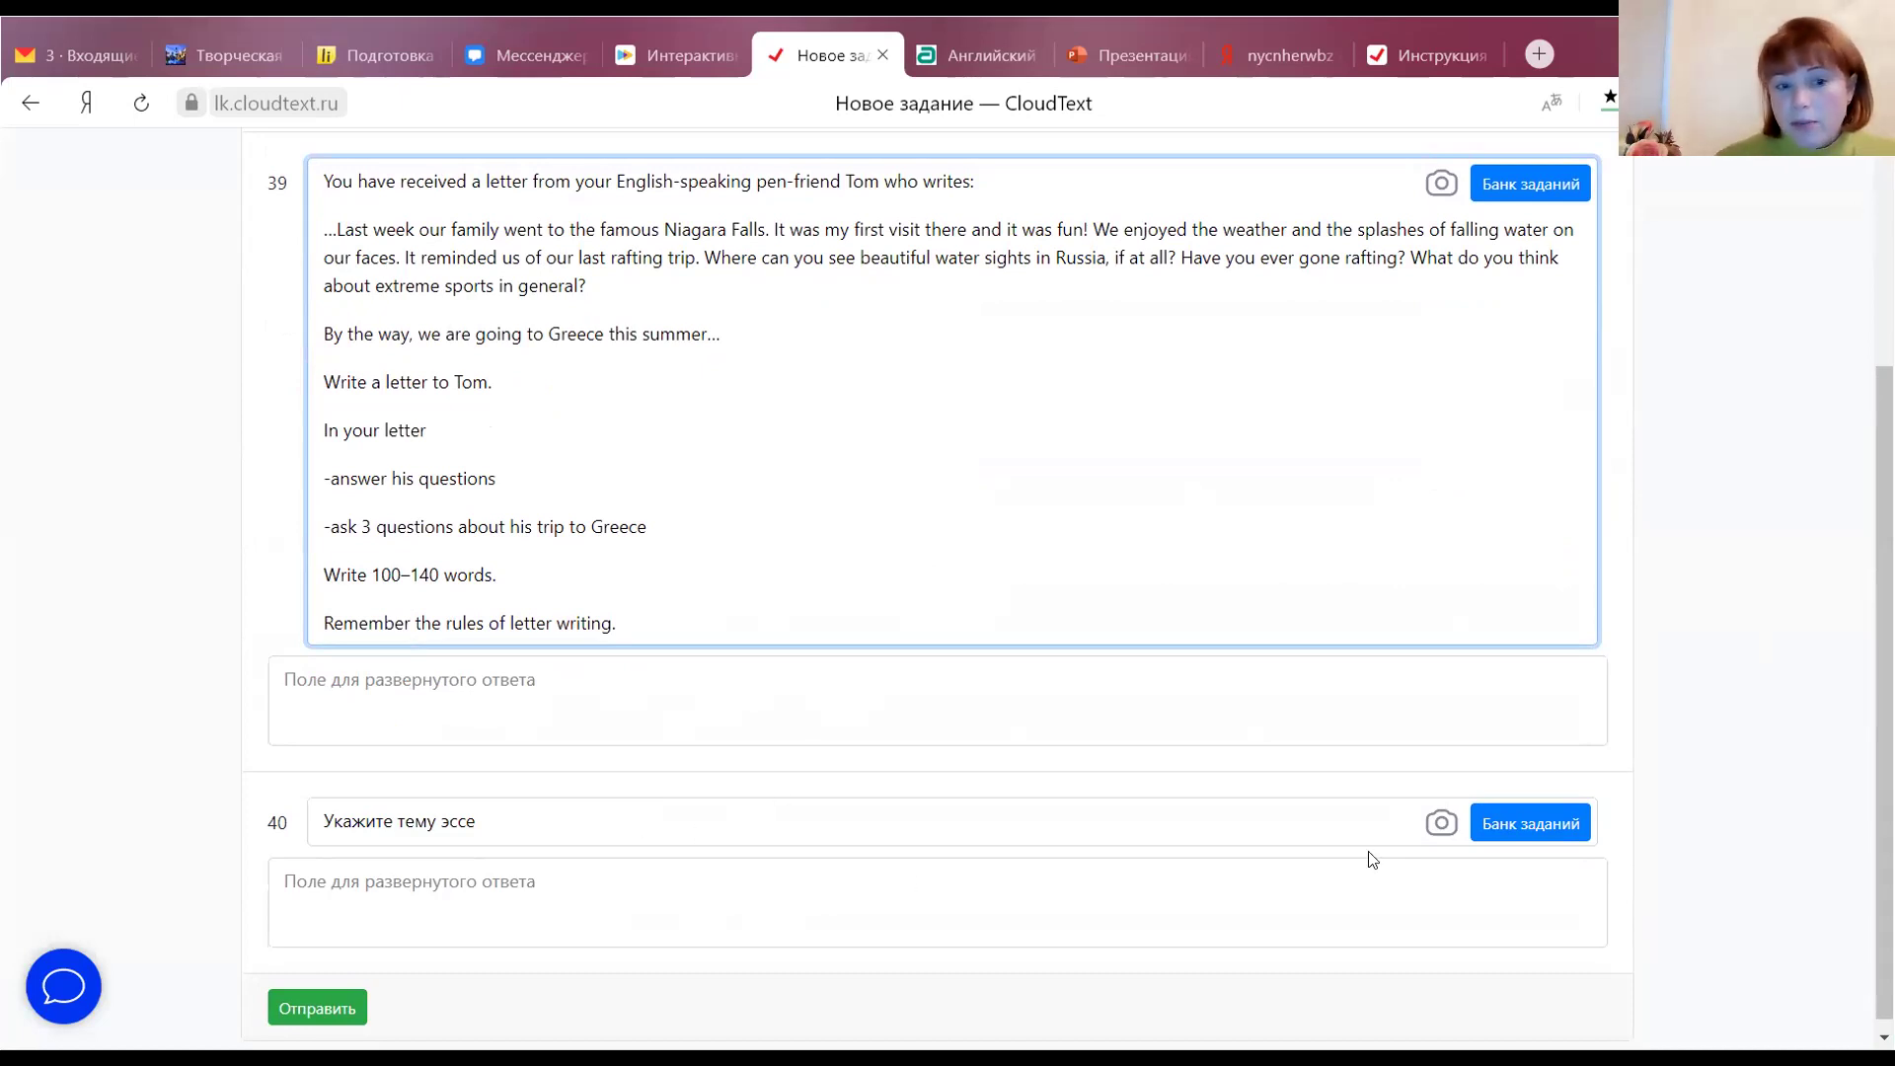
click(1525, 835)
click(1525, 835)
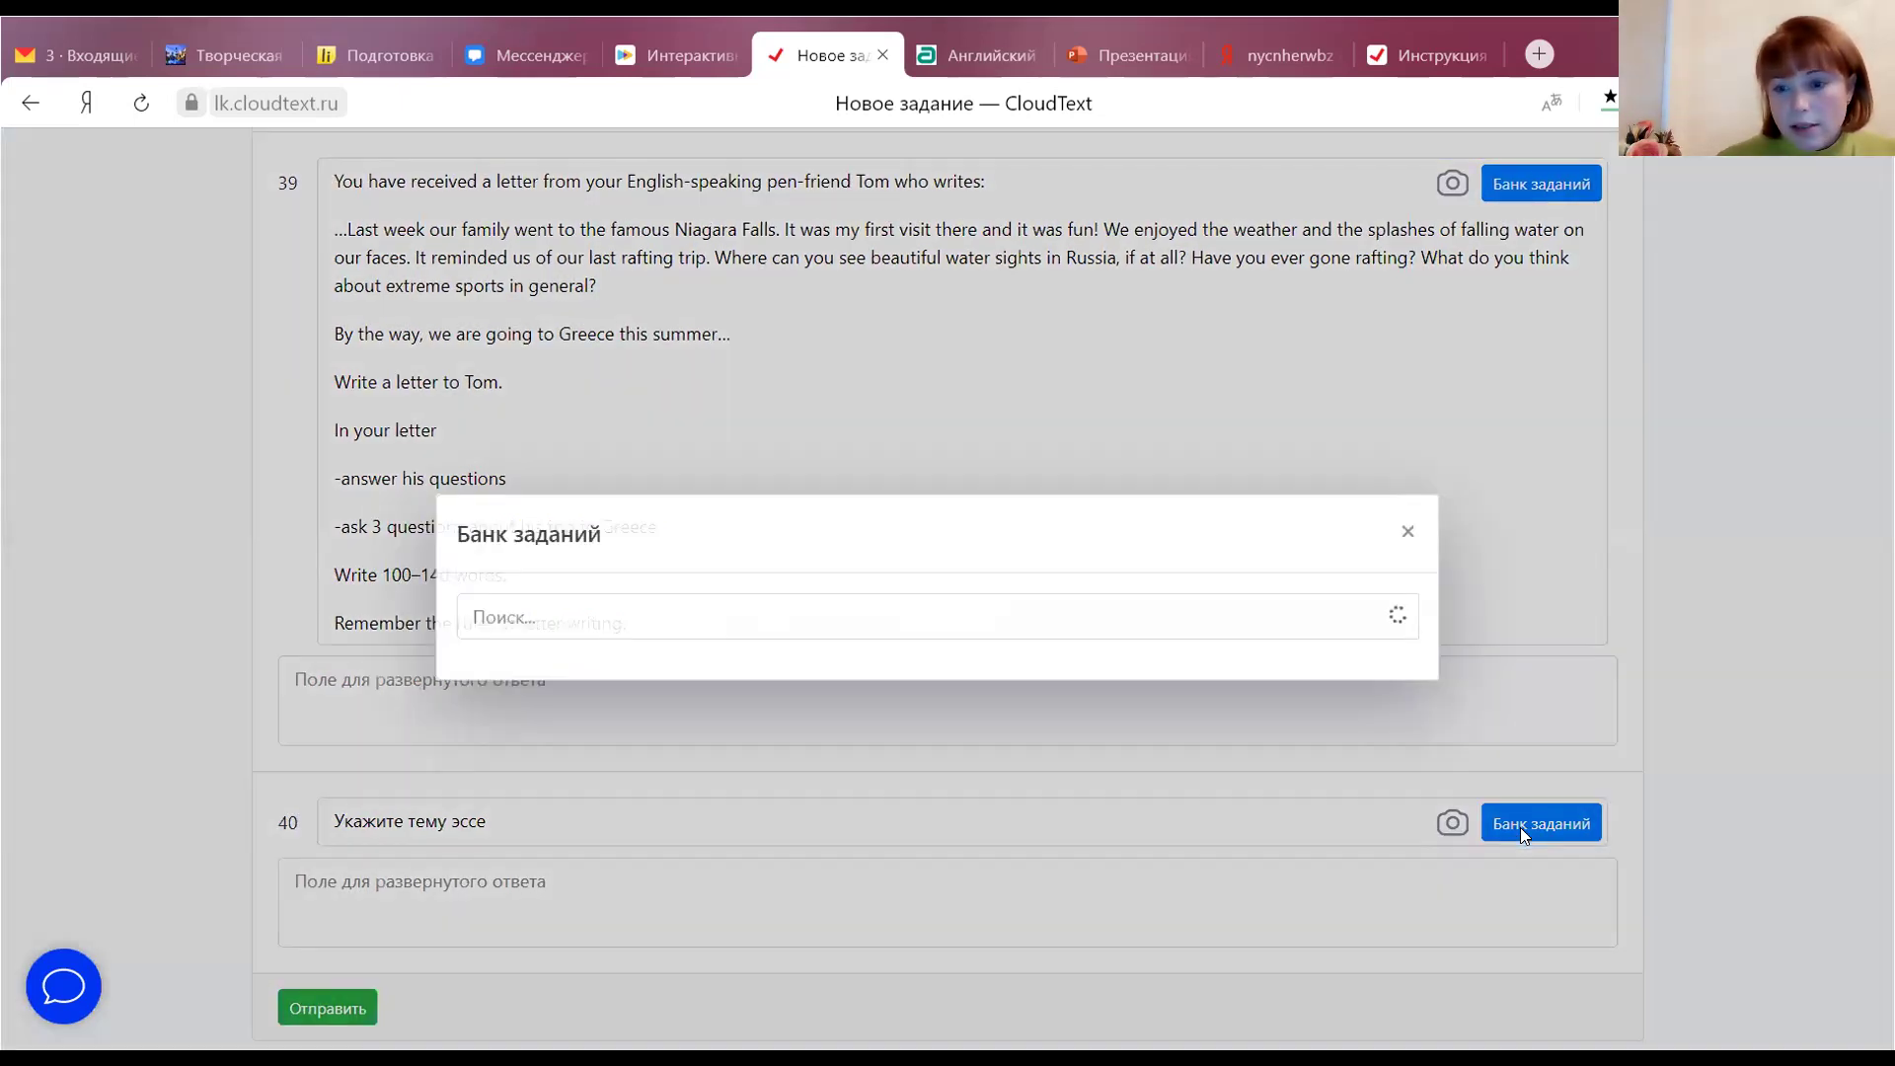
click(477, 850)
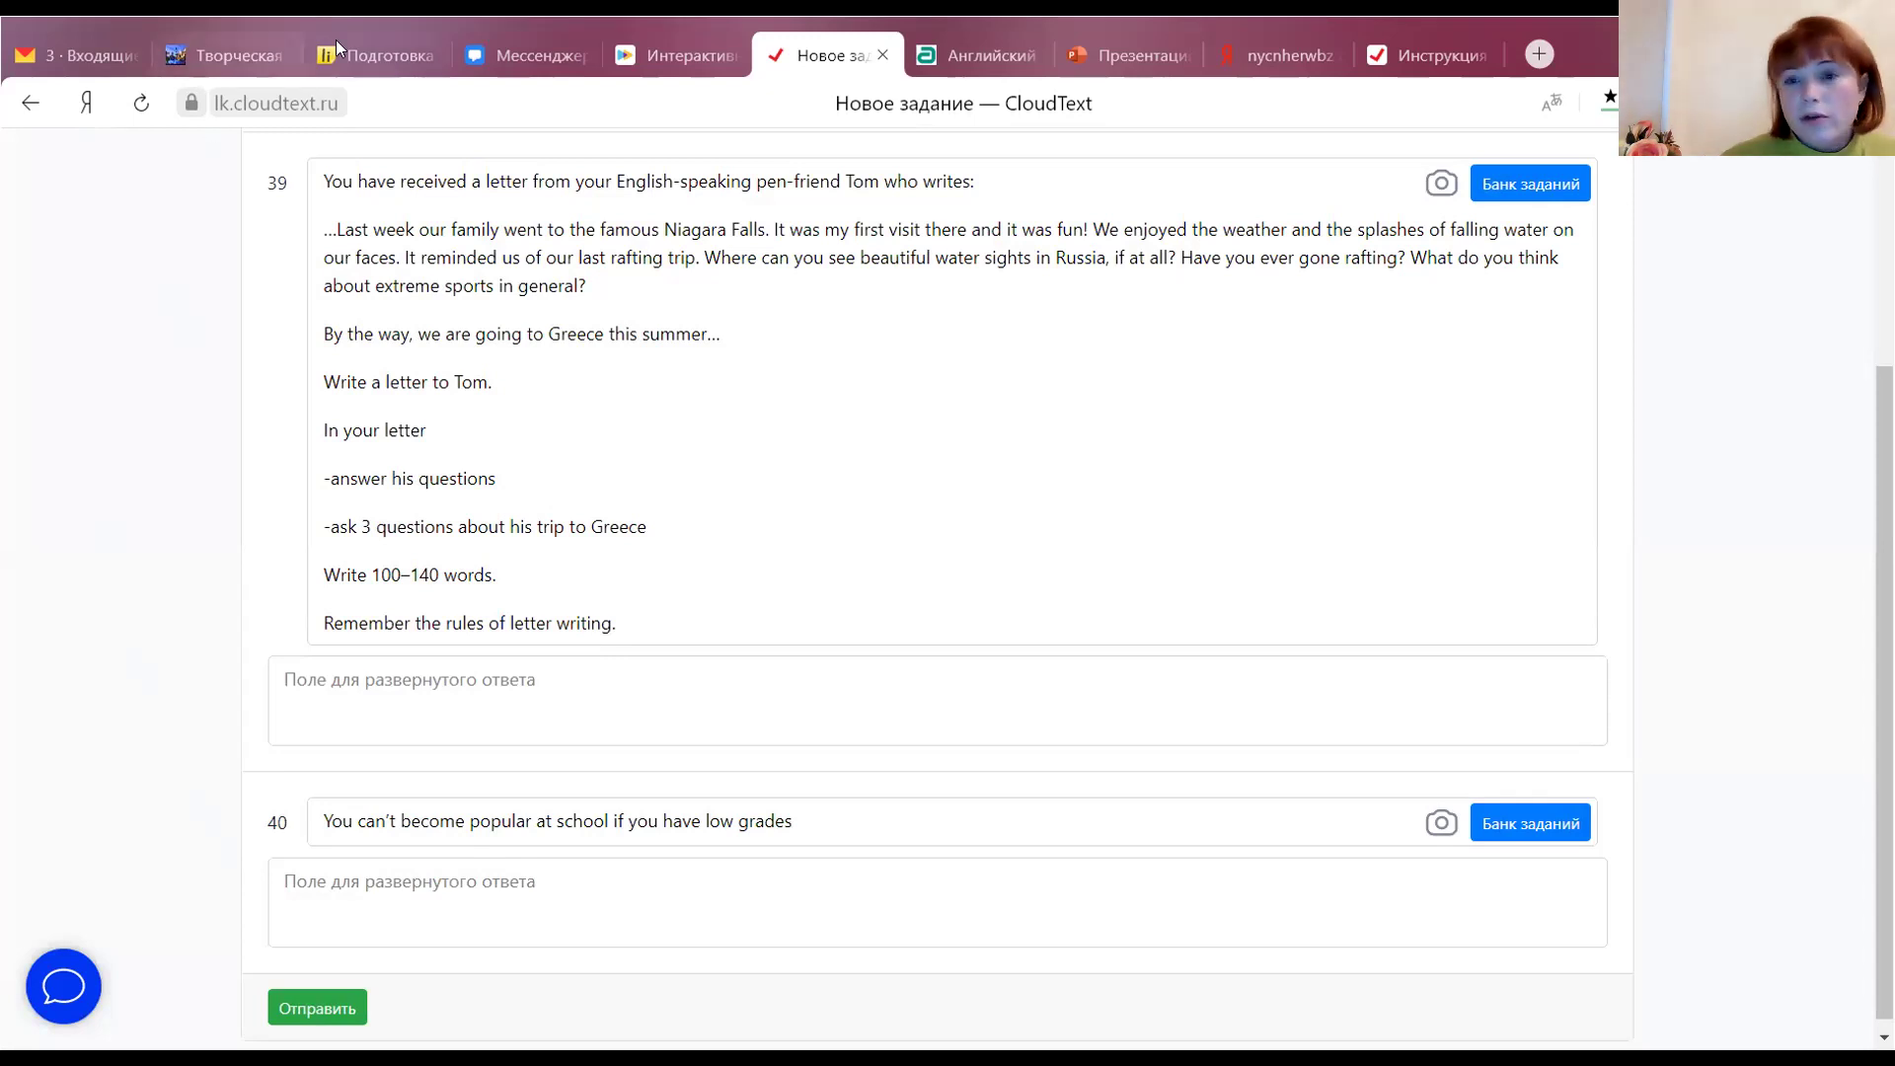
Generate the assignment's shared link for students, close the sending options and return to the start of the assignment
click(311, 1011)
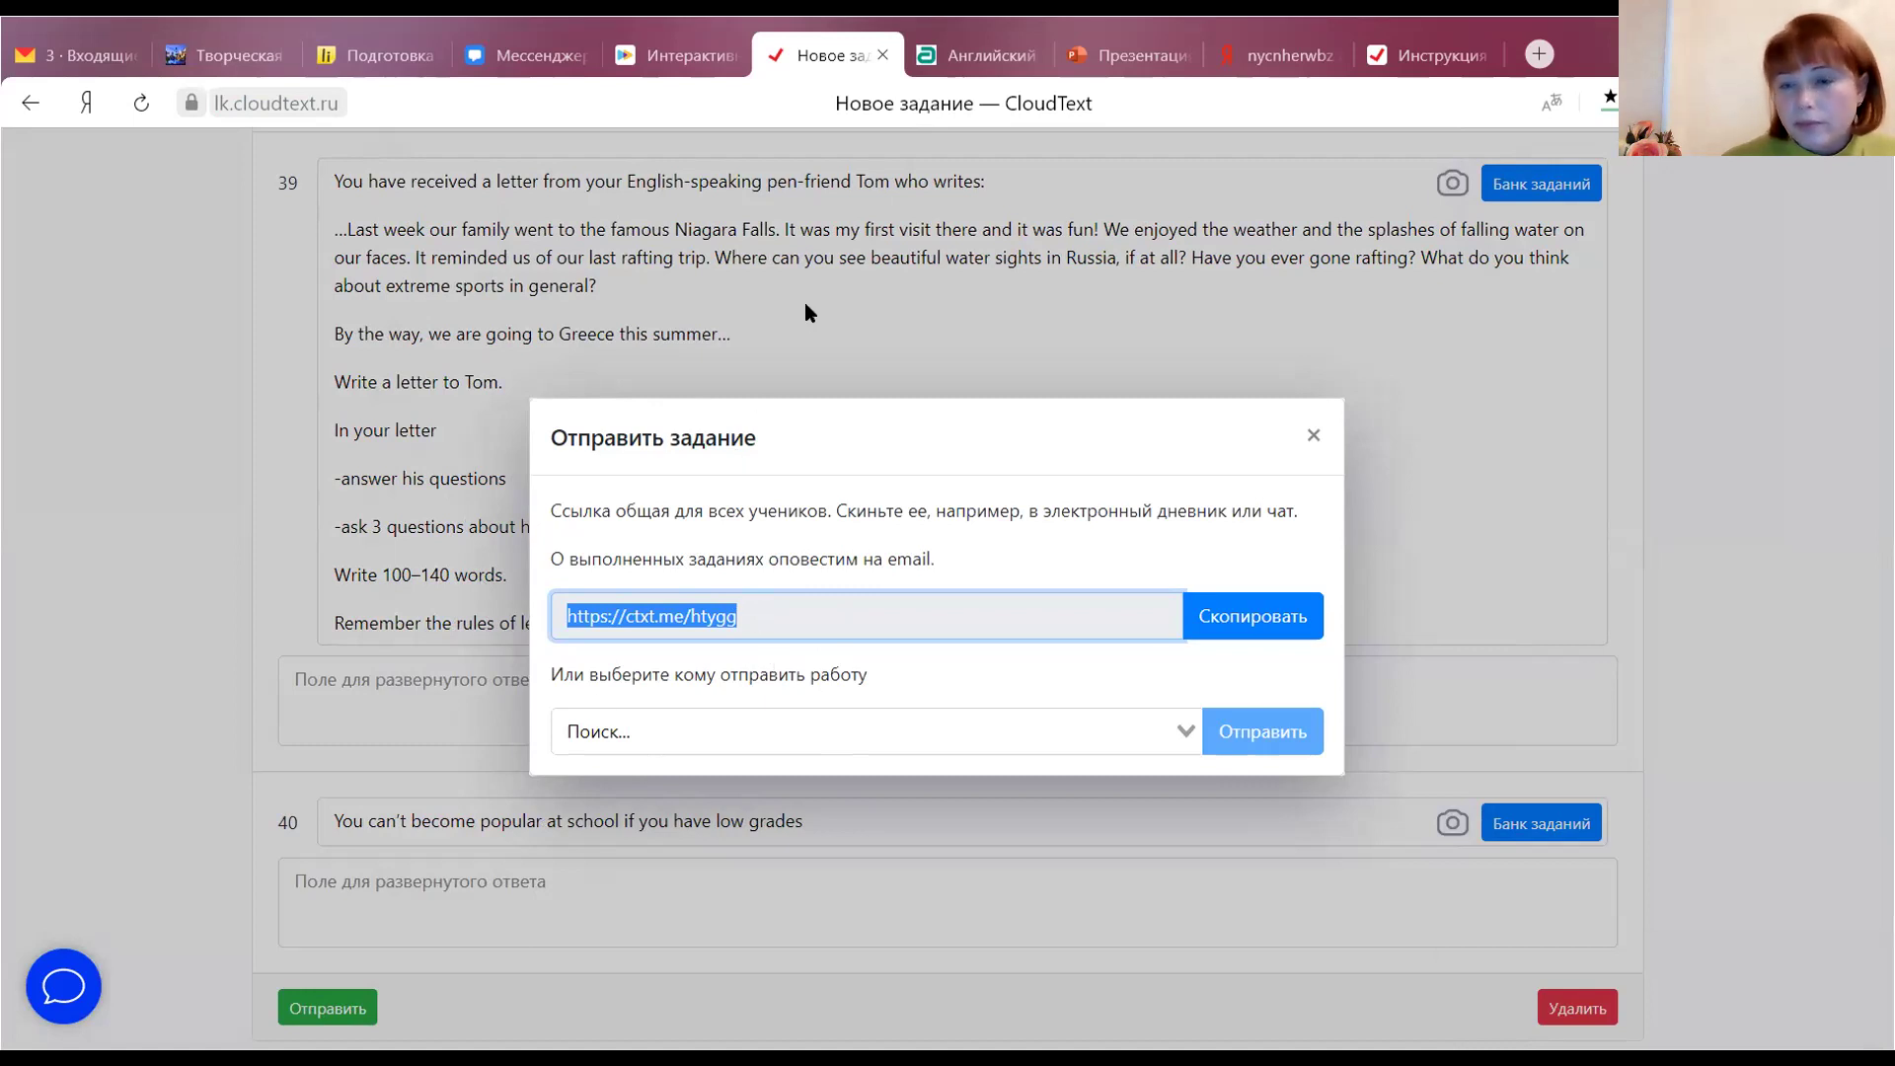
click(1312, 438)
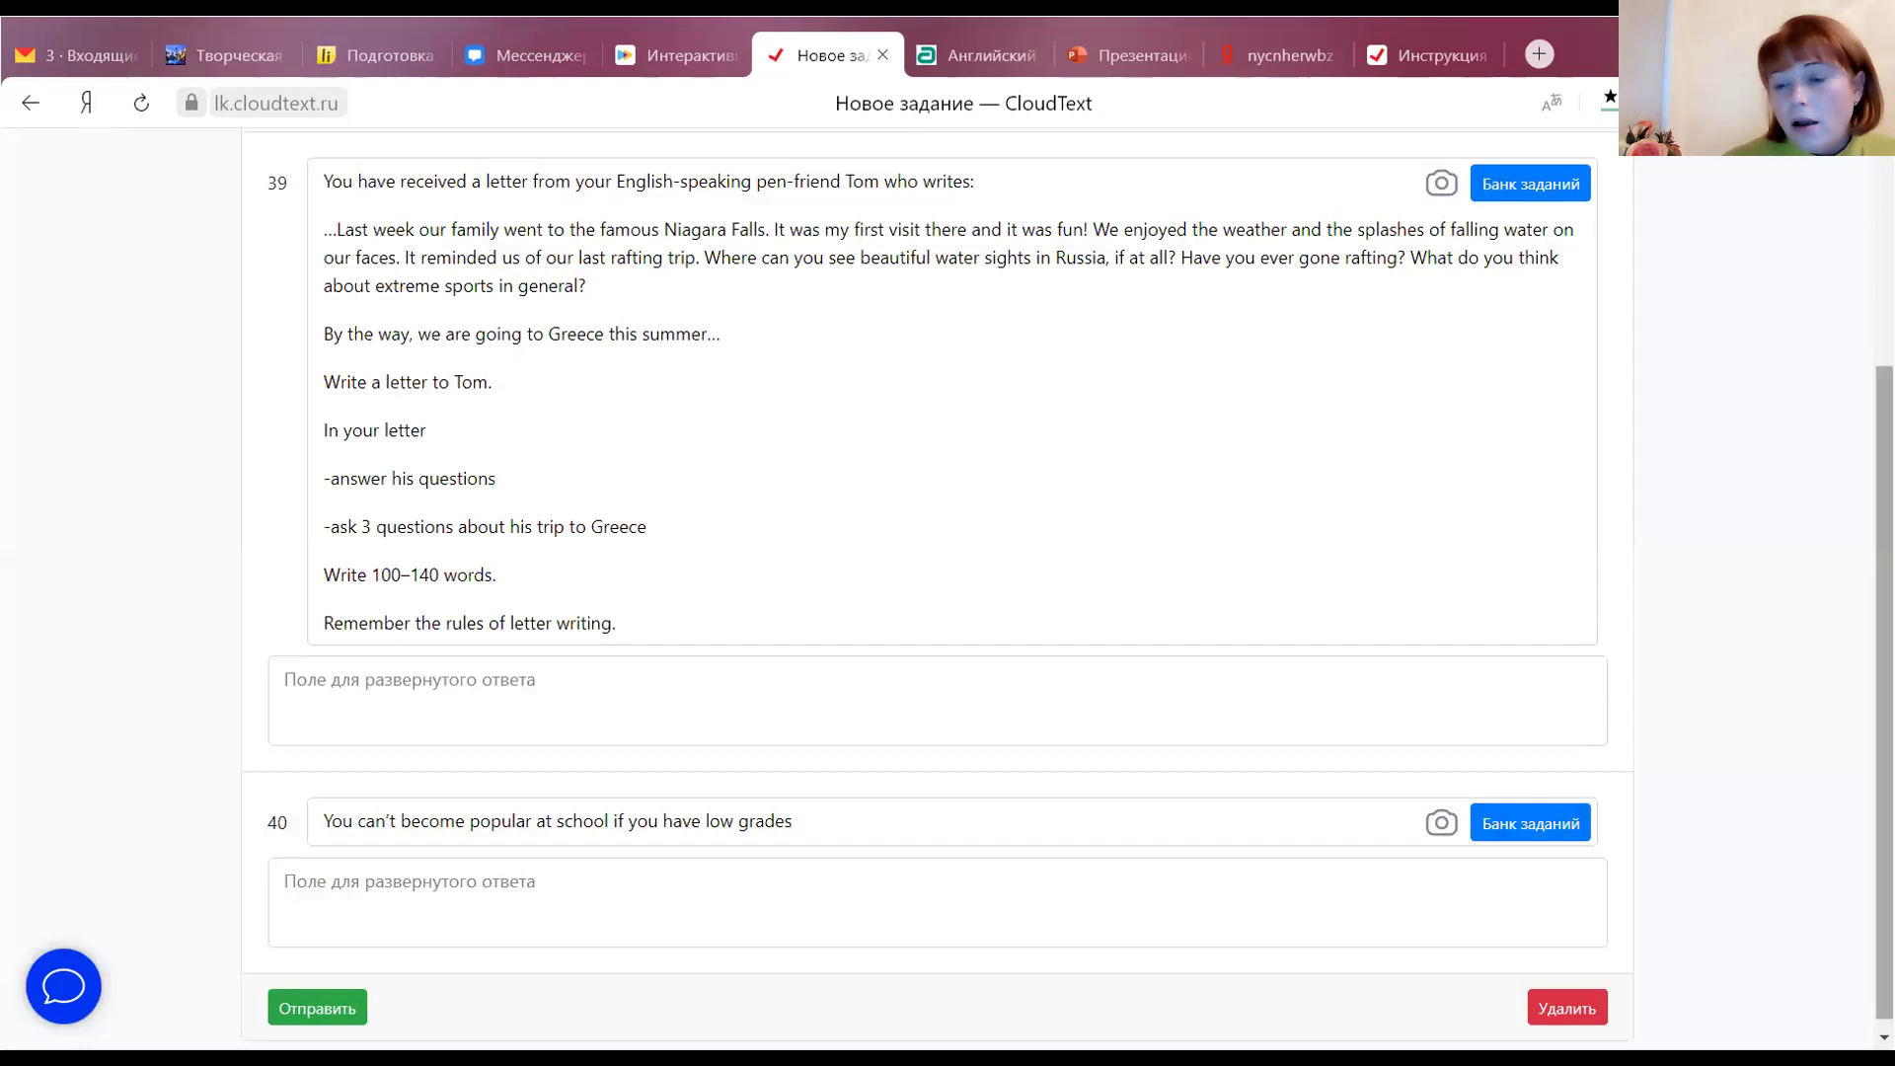
scroll(1312, 443, up, 2)
scroll(1312, 443, up, 2)
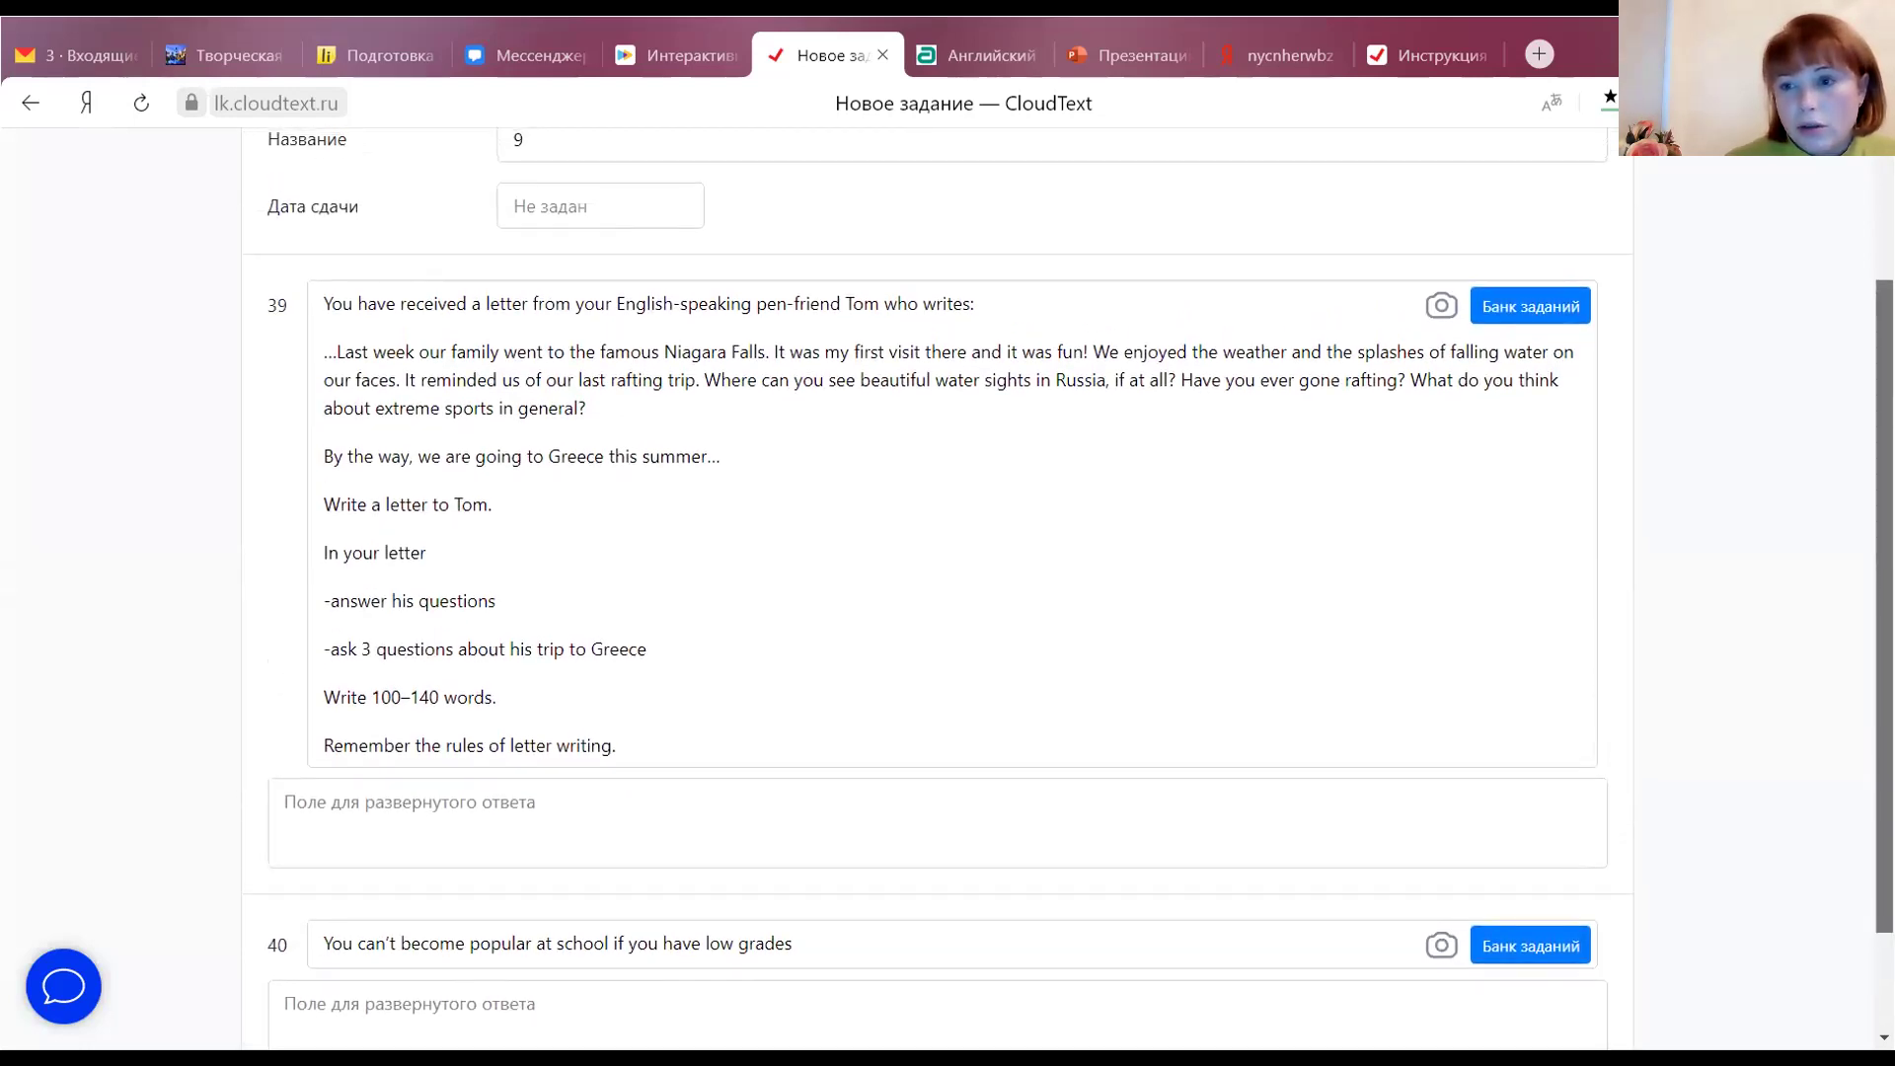
scroll(1070, 592, up, 2)
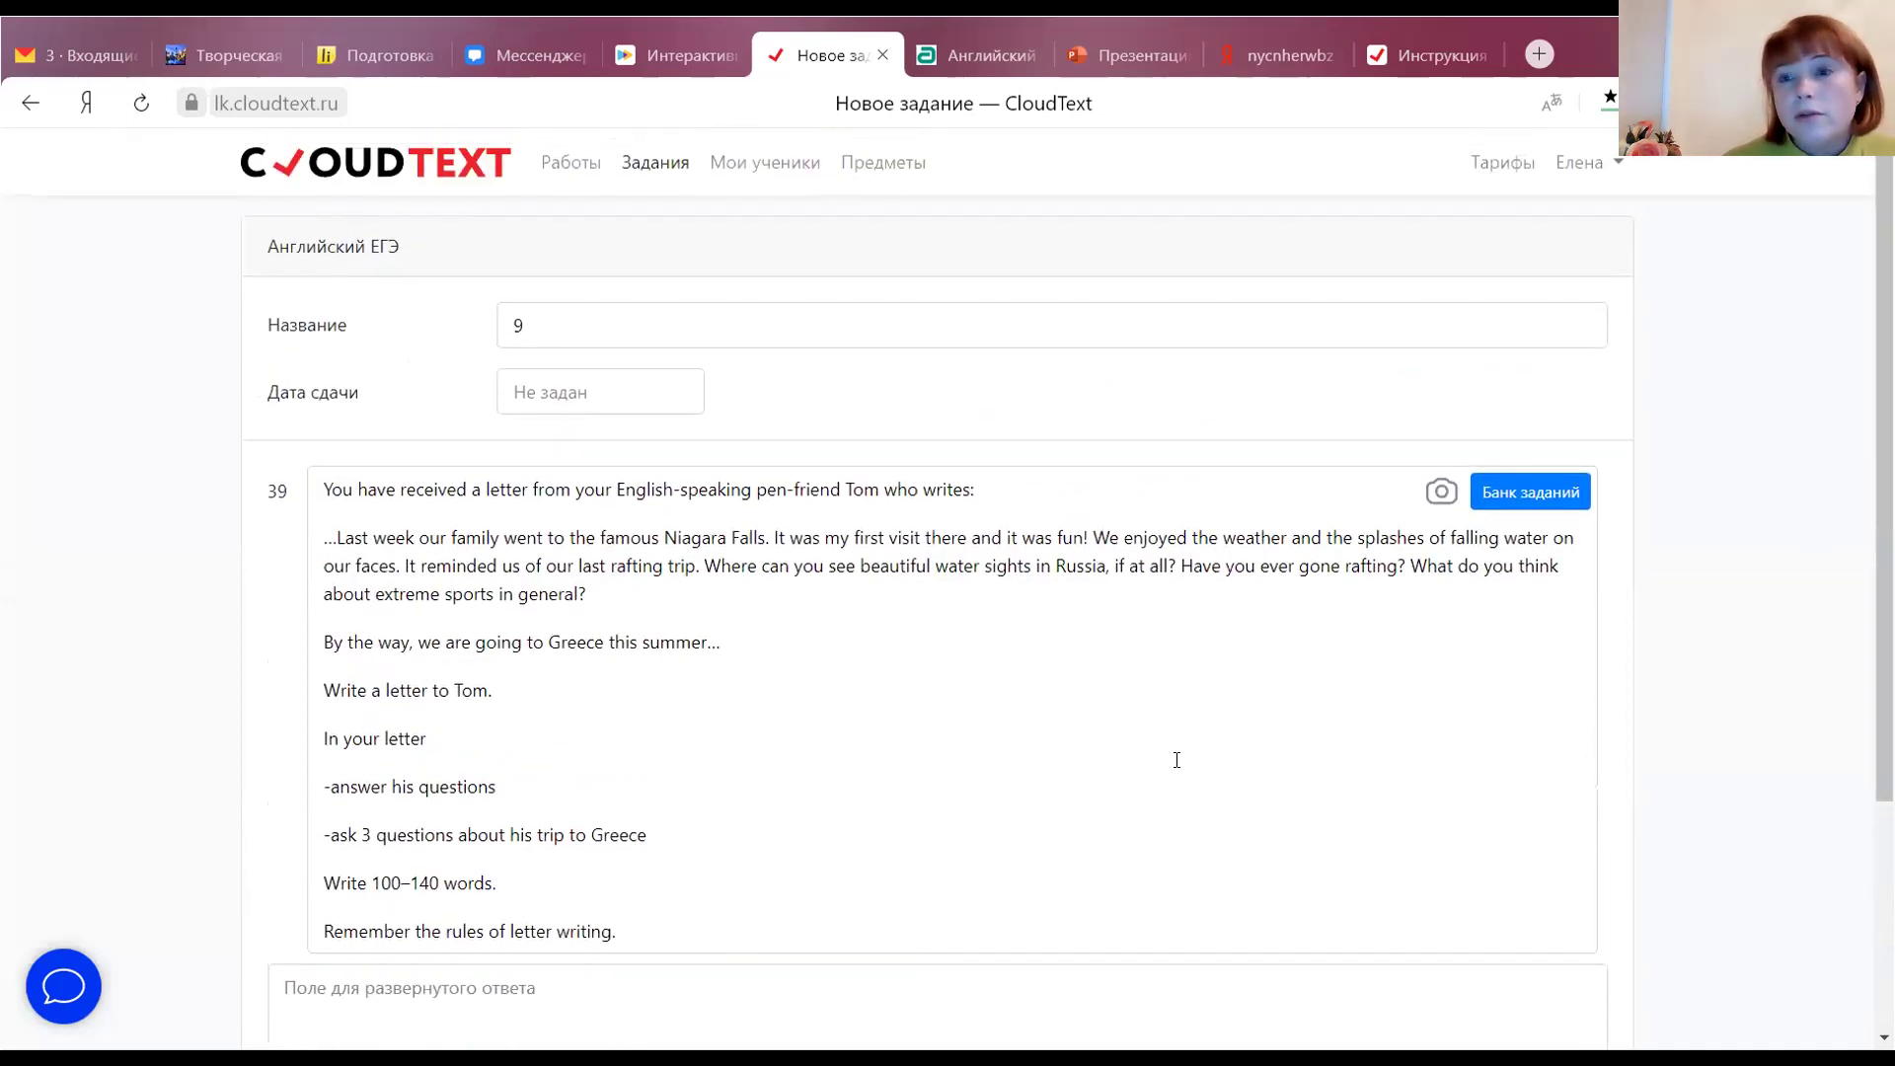
triple_click(1371, 787)
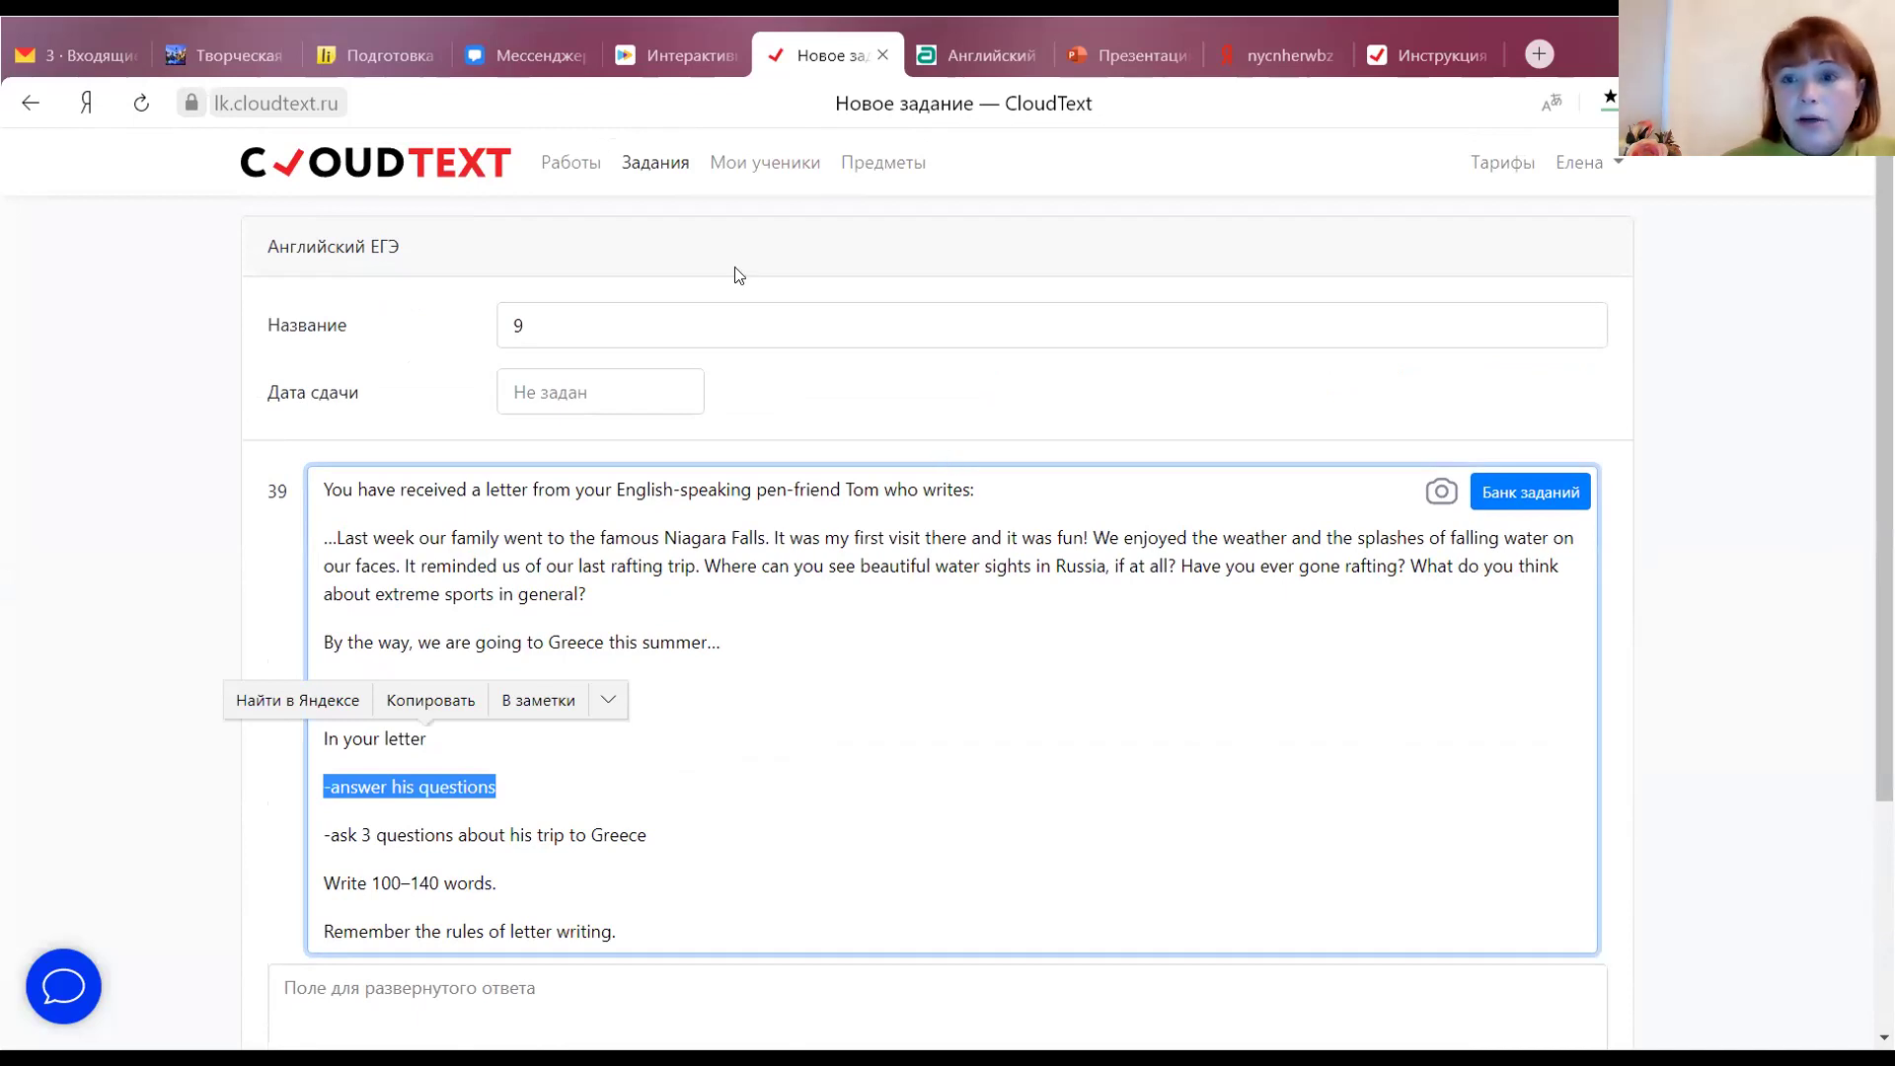
Create a new assignment of the type Другое from the assignments list
click(655, 164)
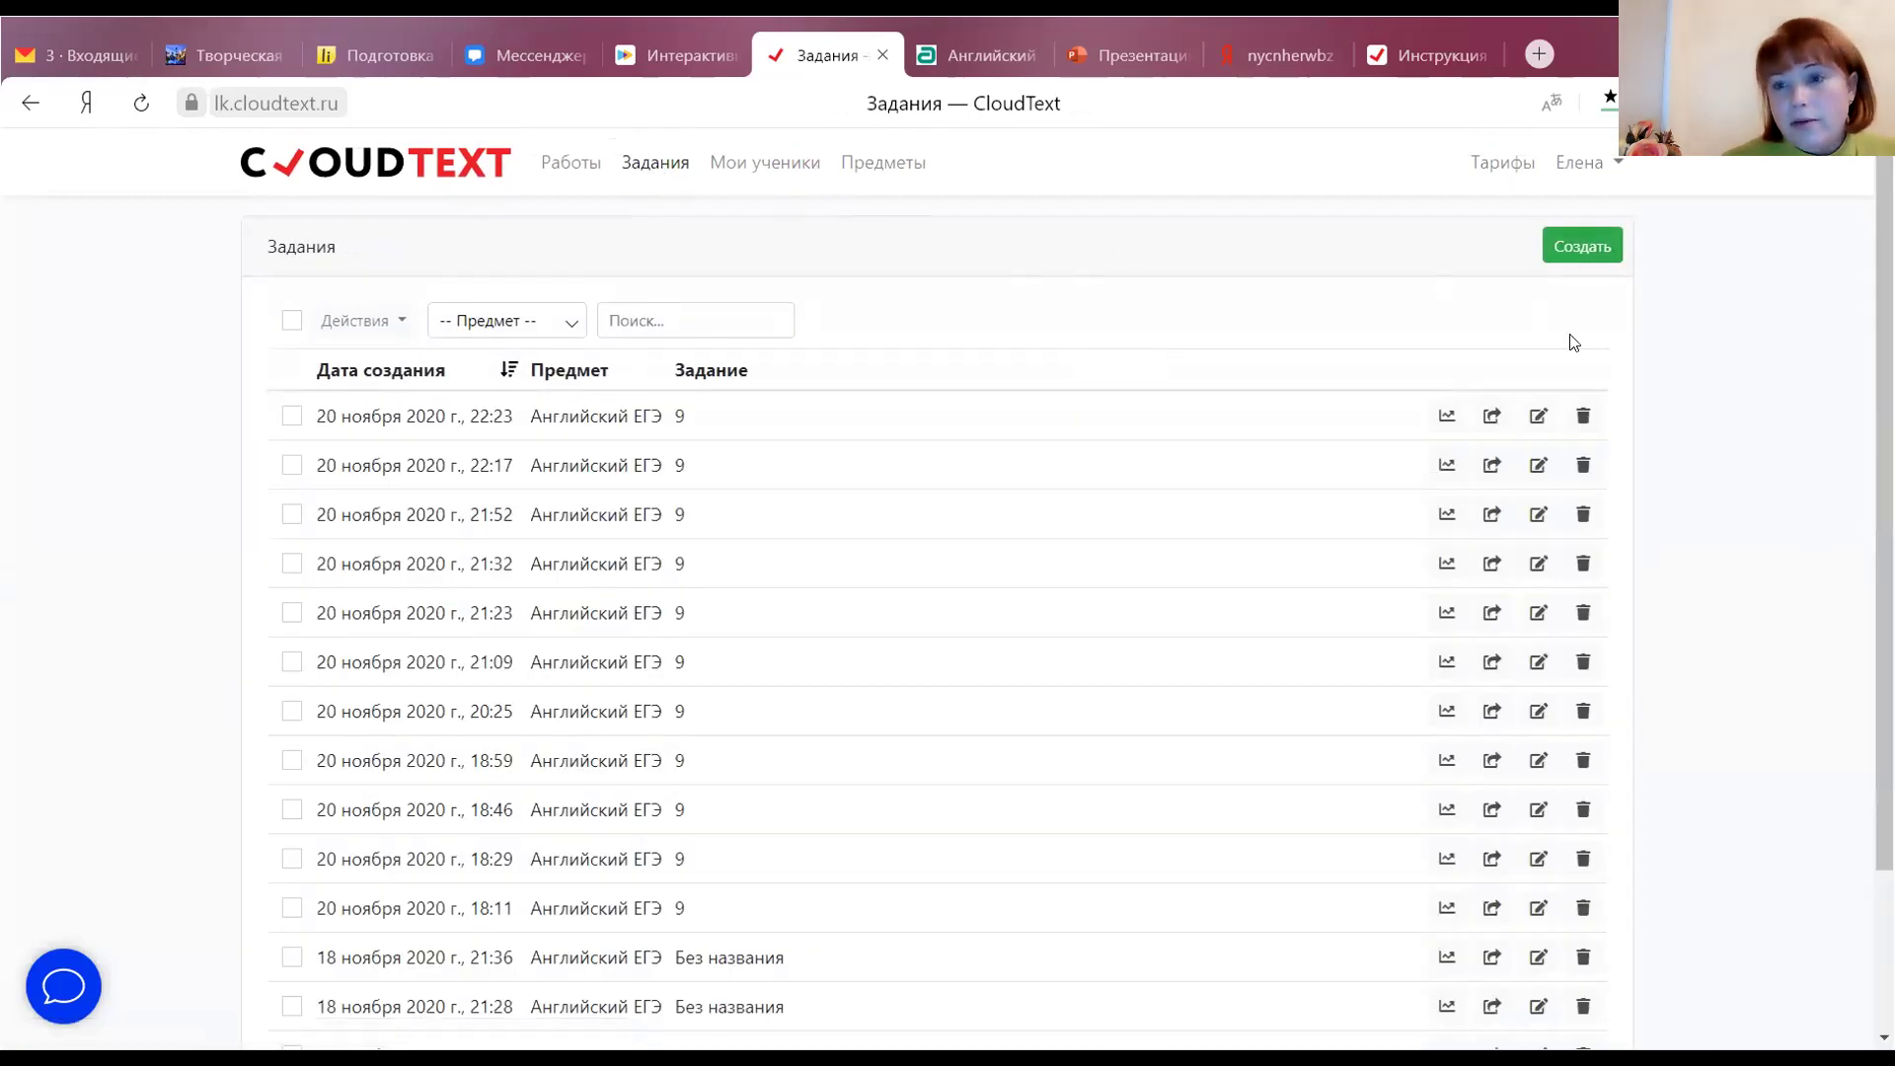
click(1569, 247)
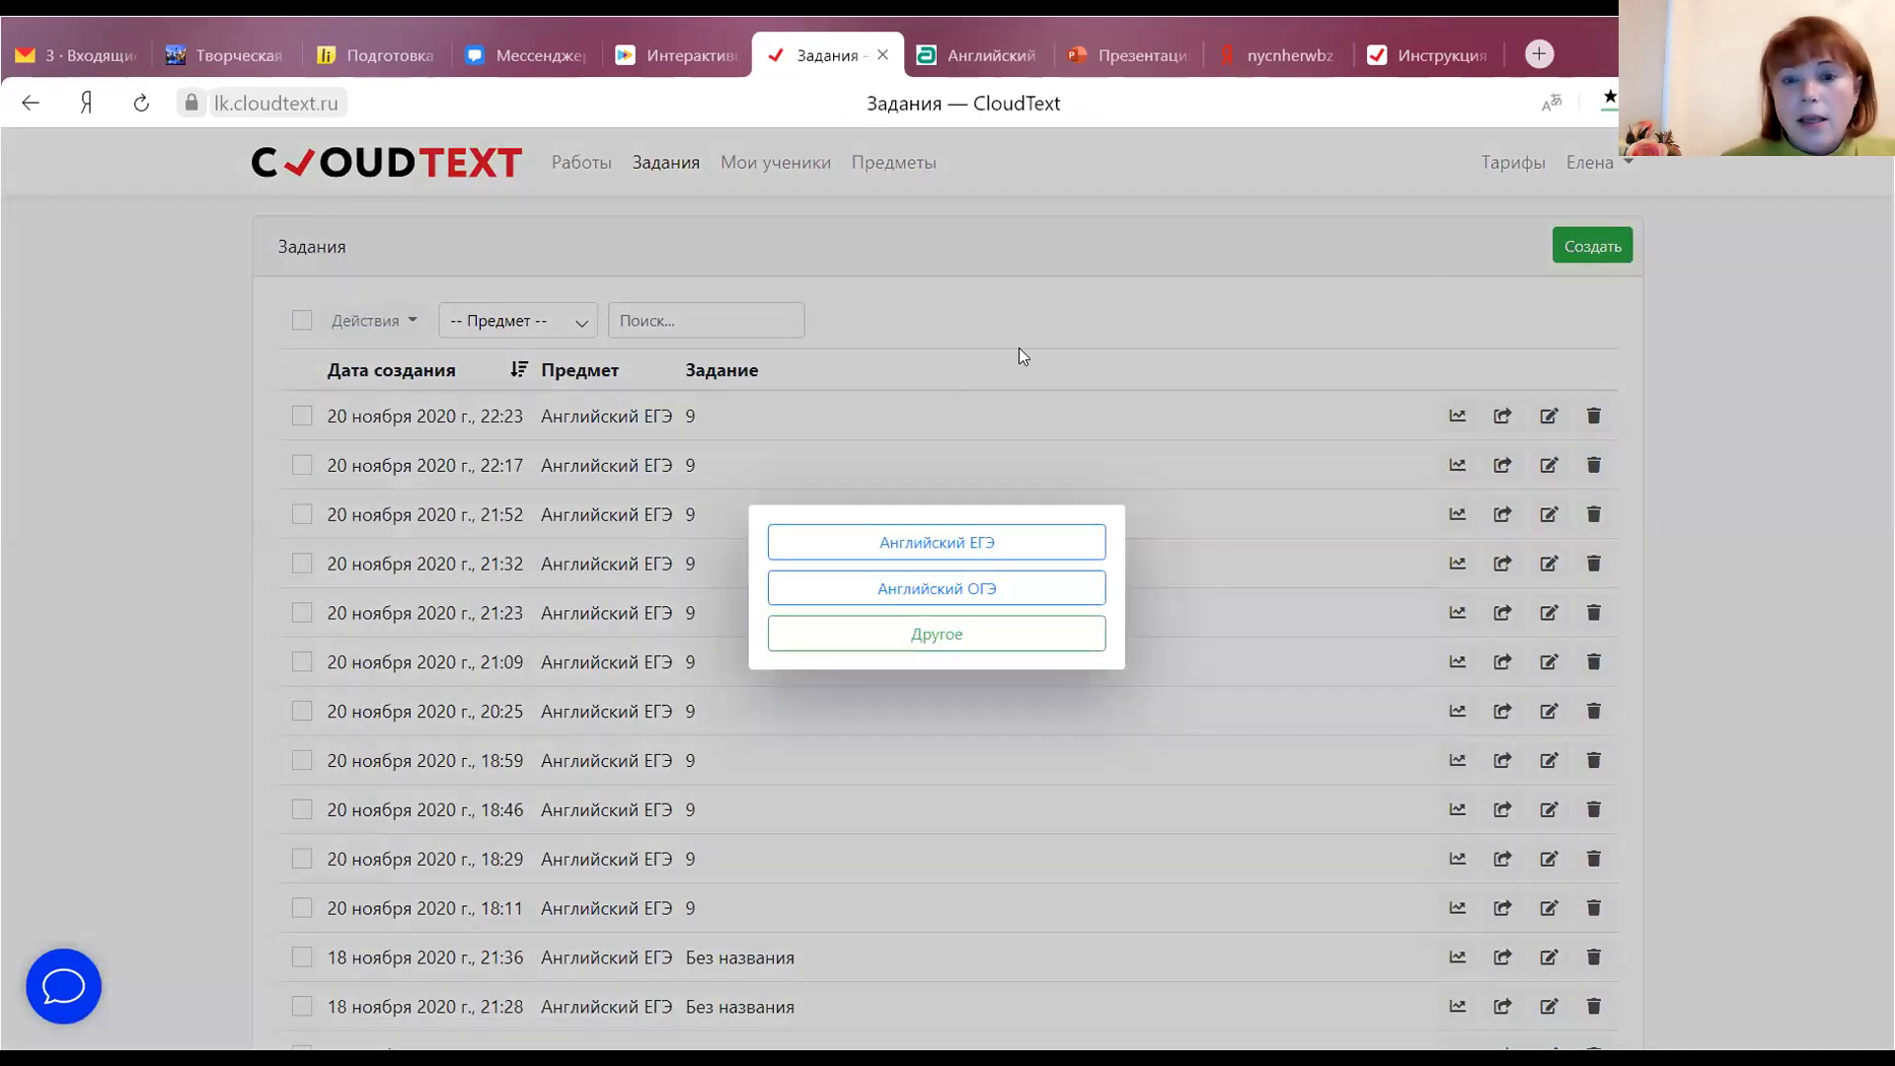
click(882, 624)
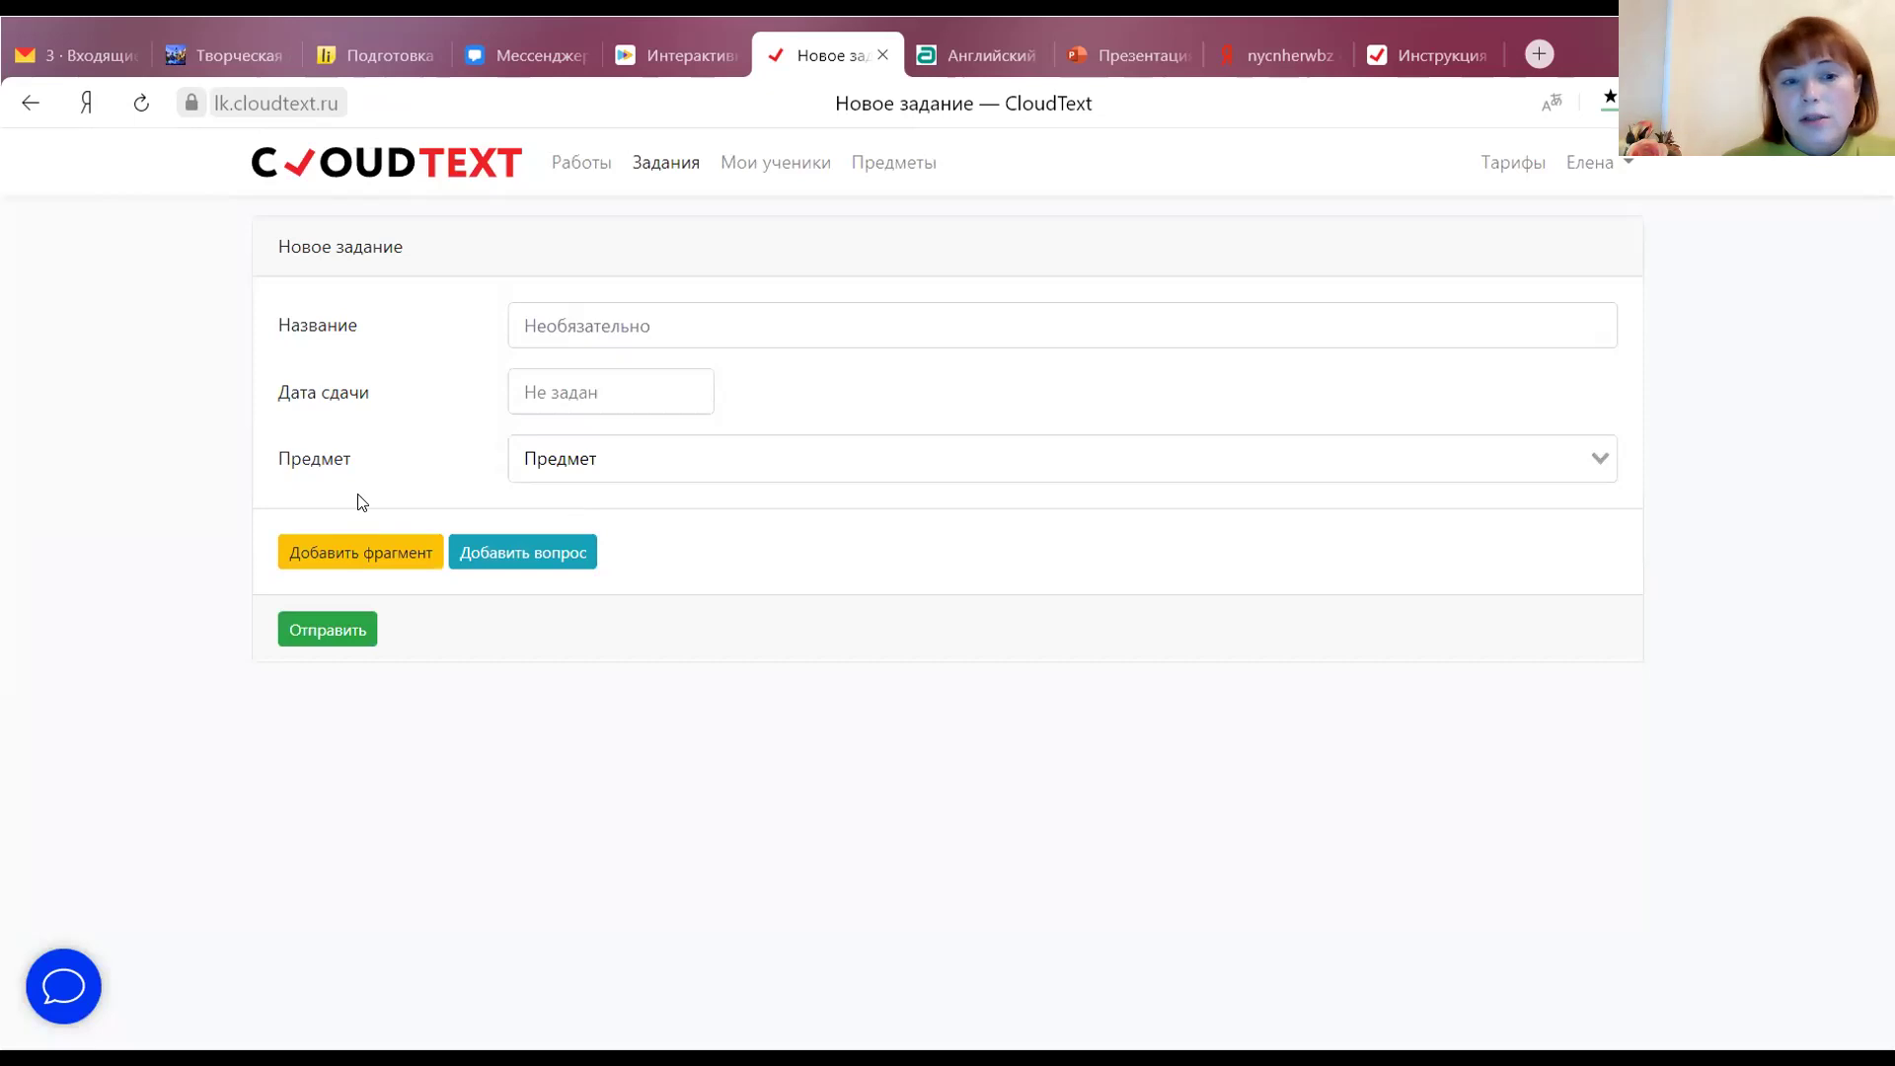
Add a text fragment and a first question with the answer type Развернутый ответ to the new assignment
click(402, 552)
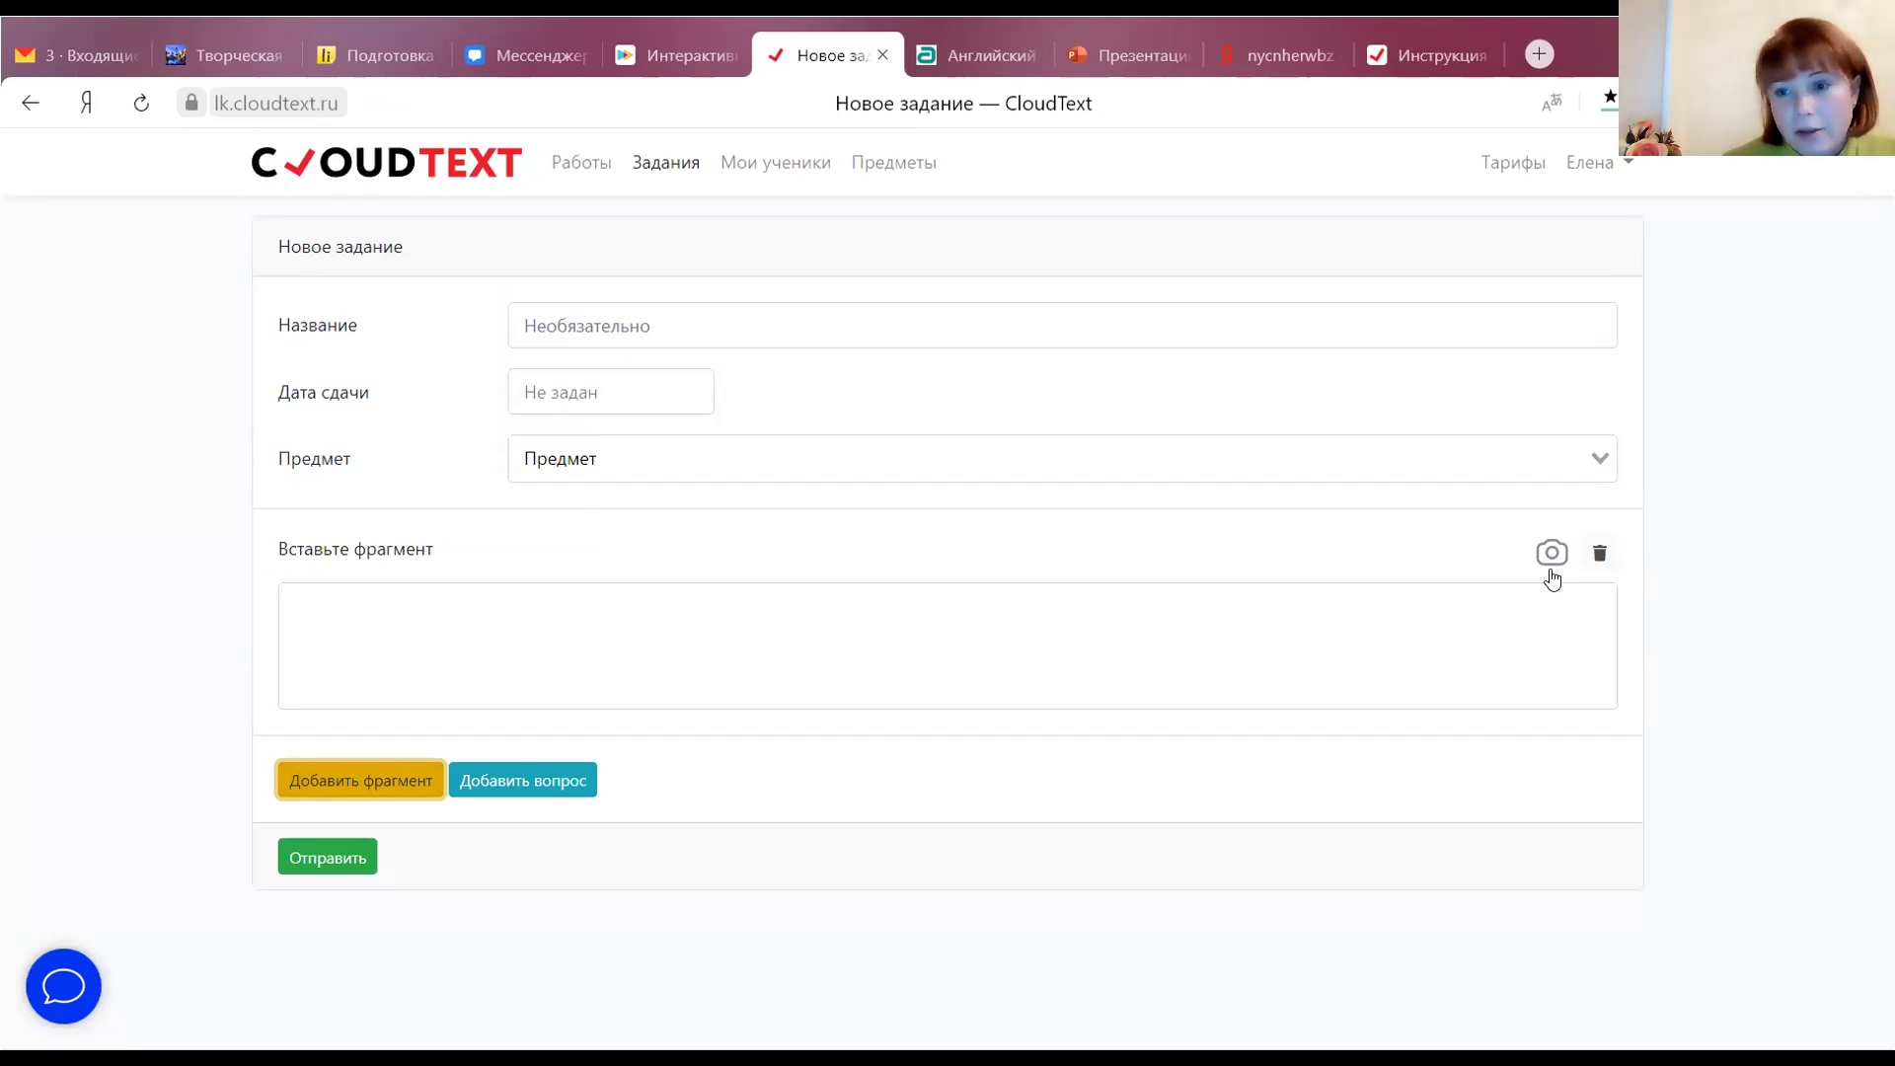
click(554, 782)
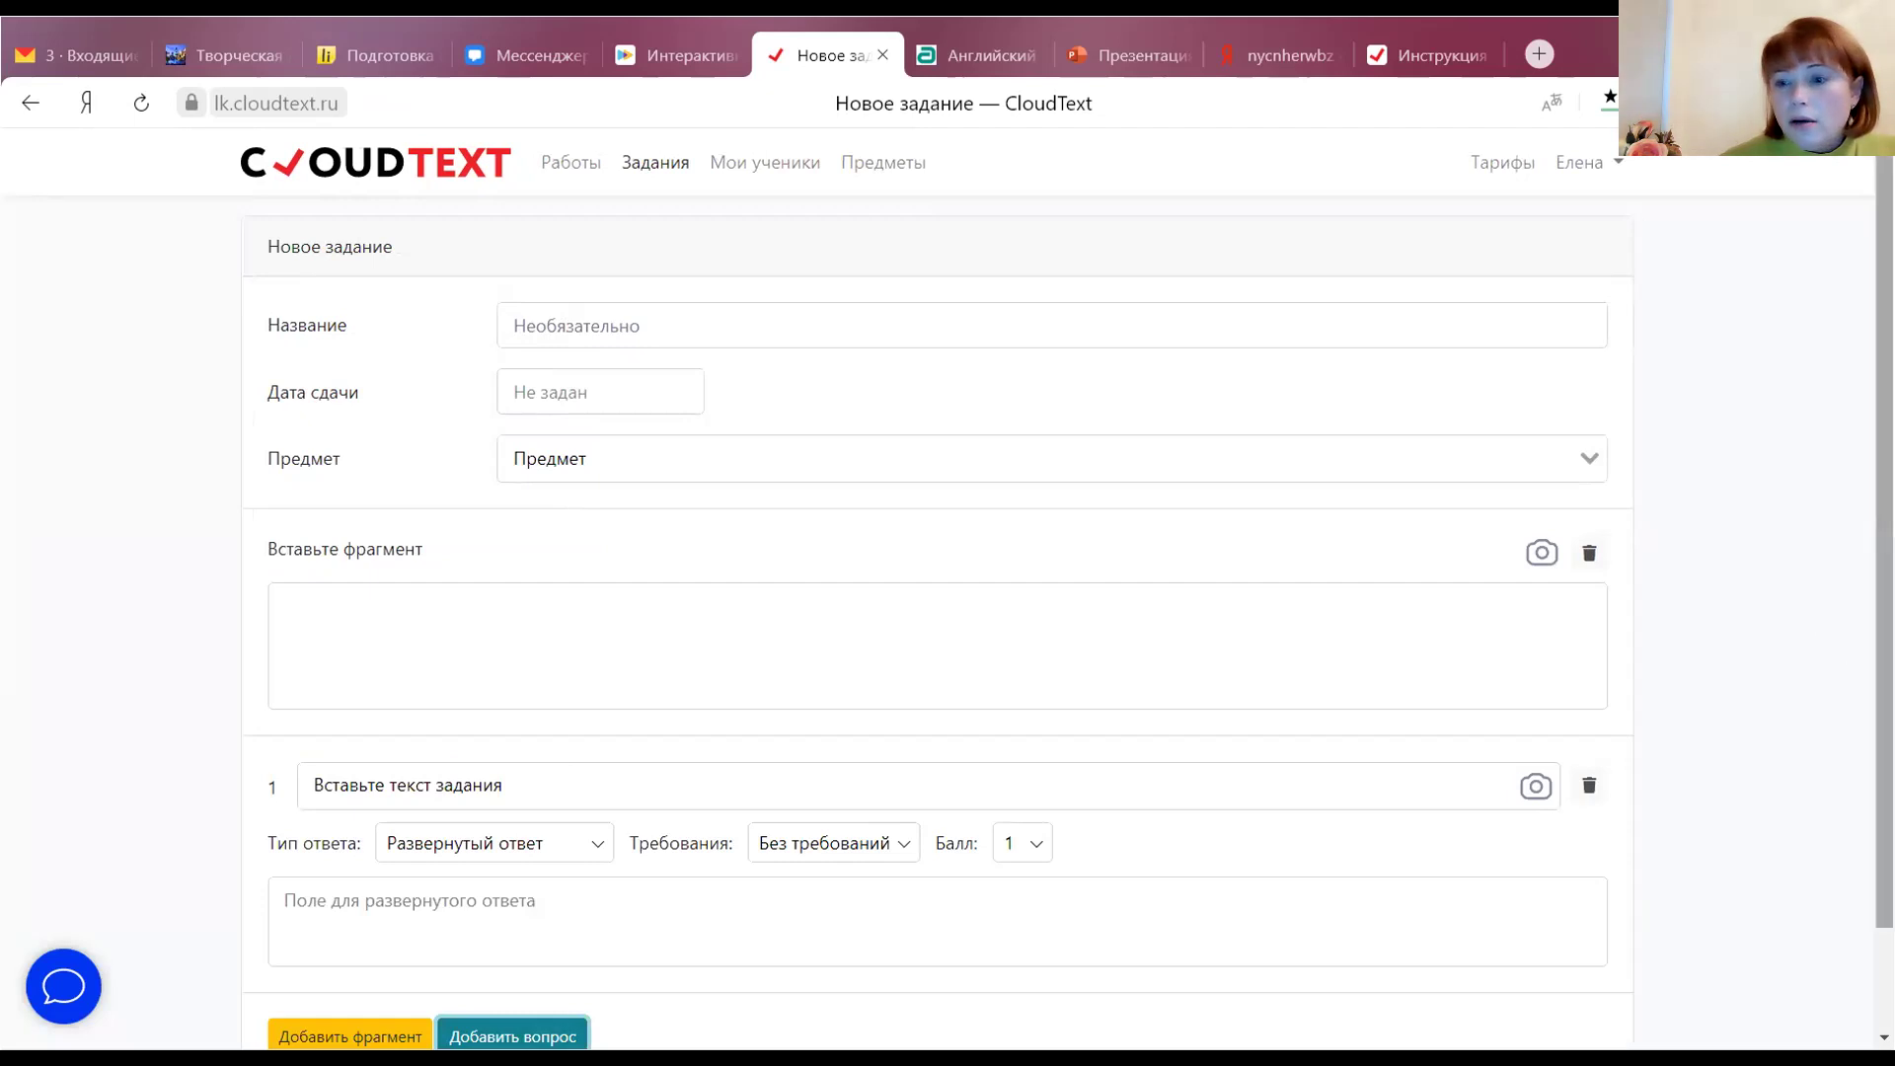
scroll(1127, 858, down, 1)
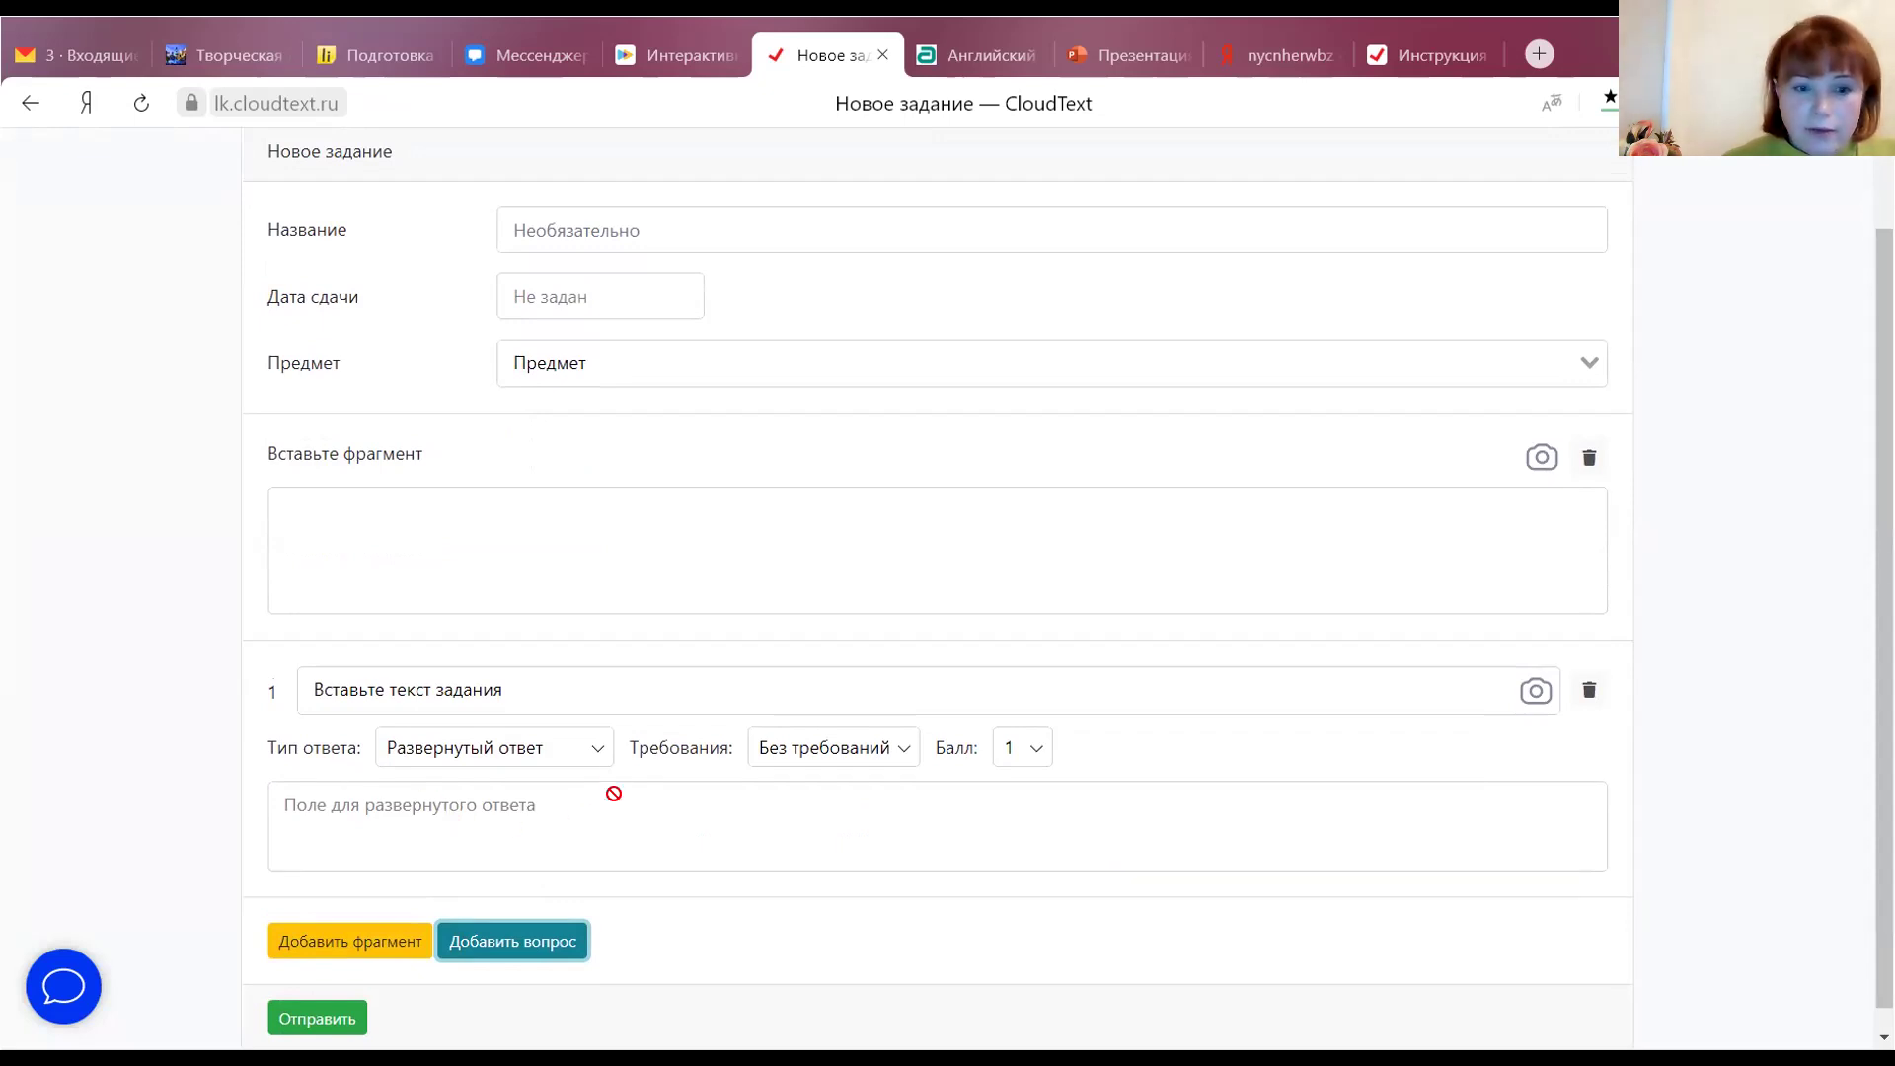
click(601, 756)
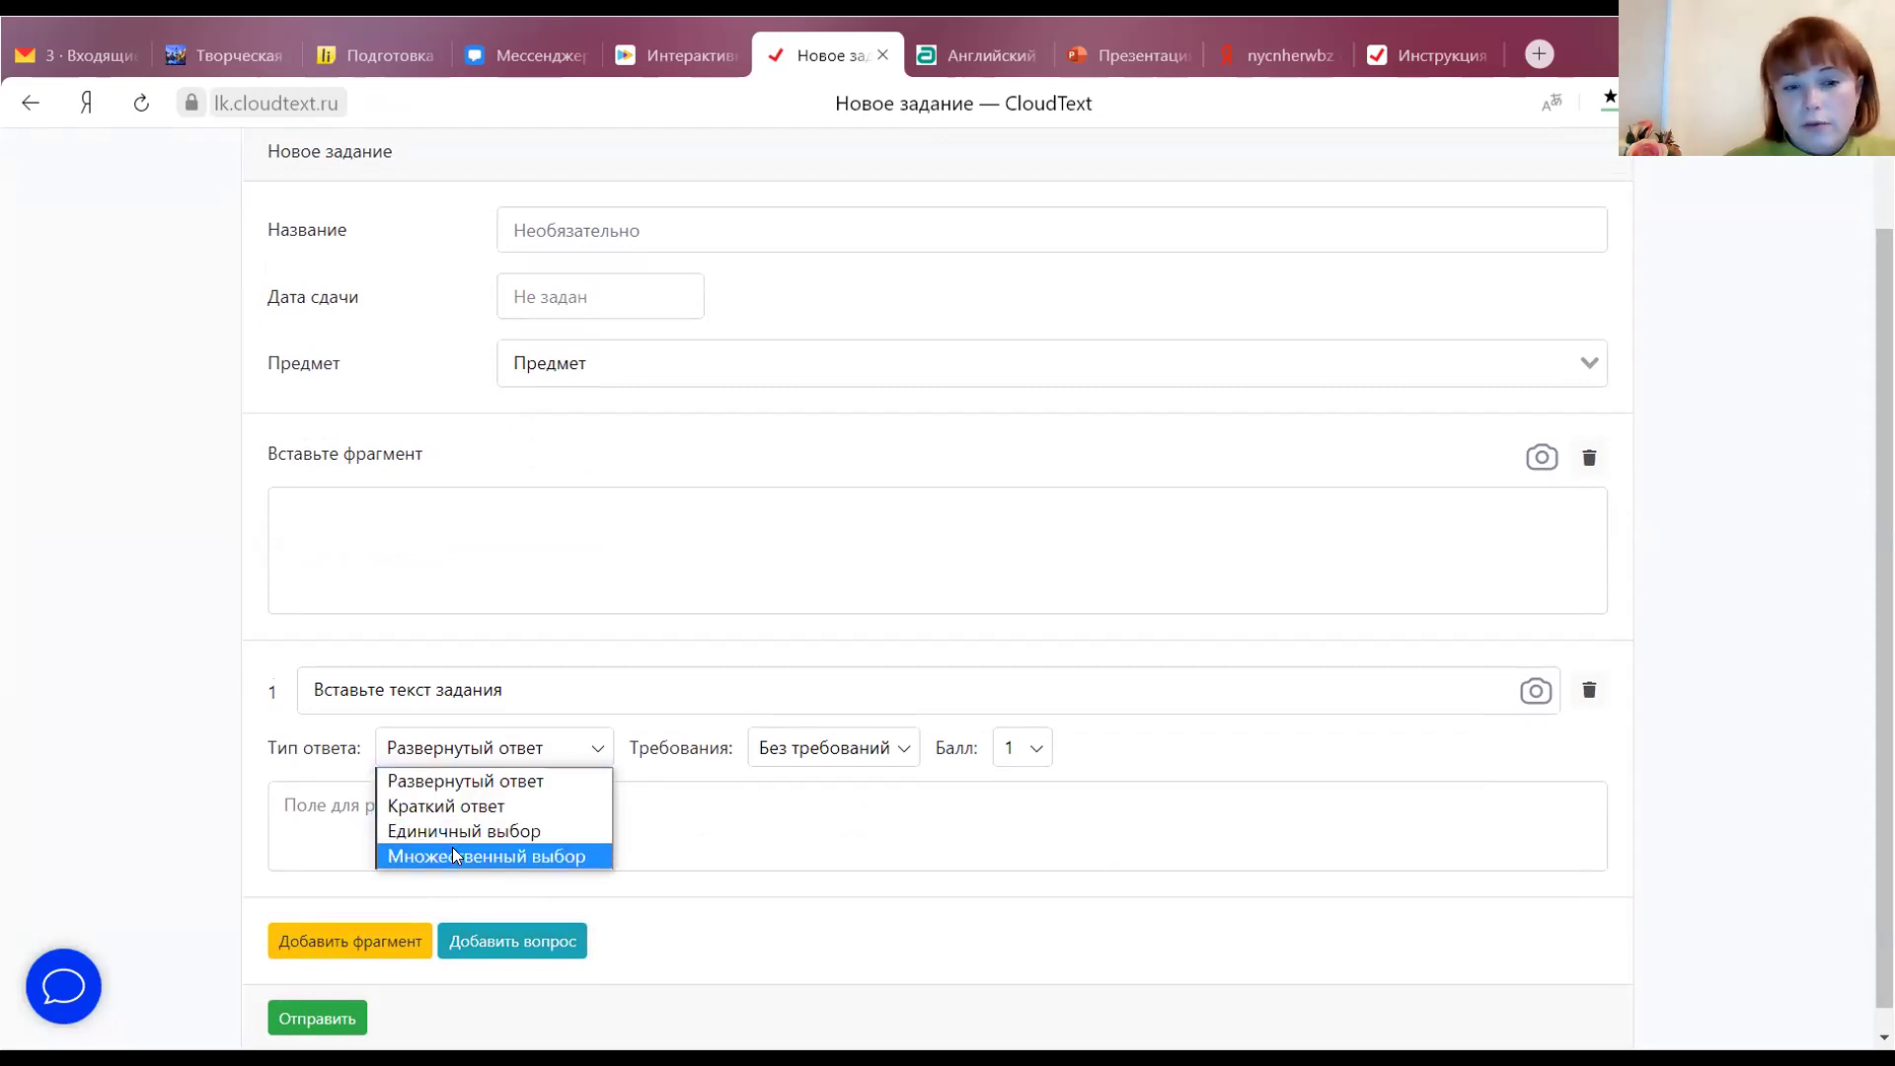
click(486, 782)
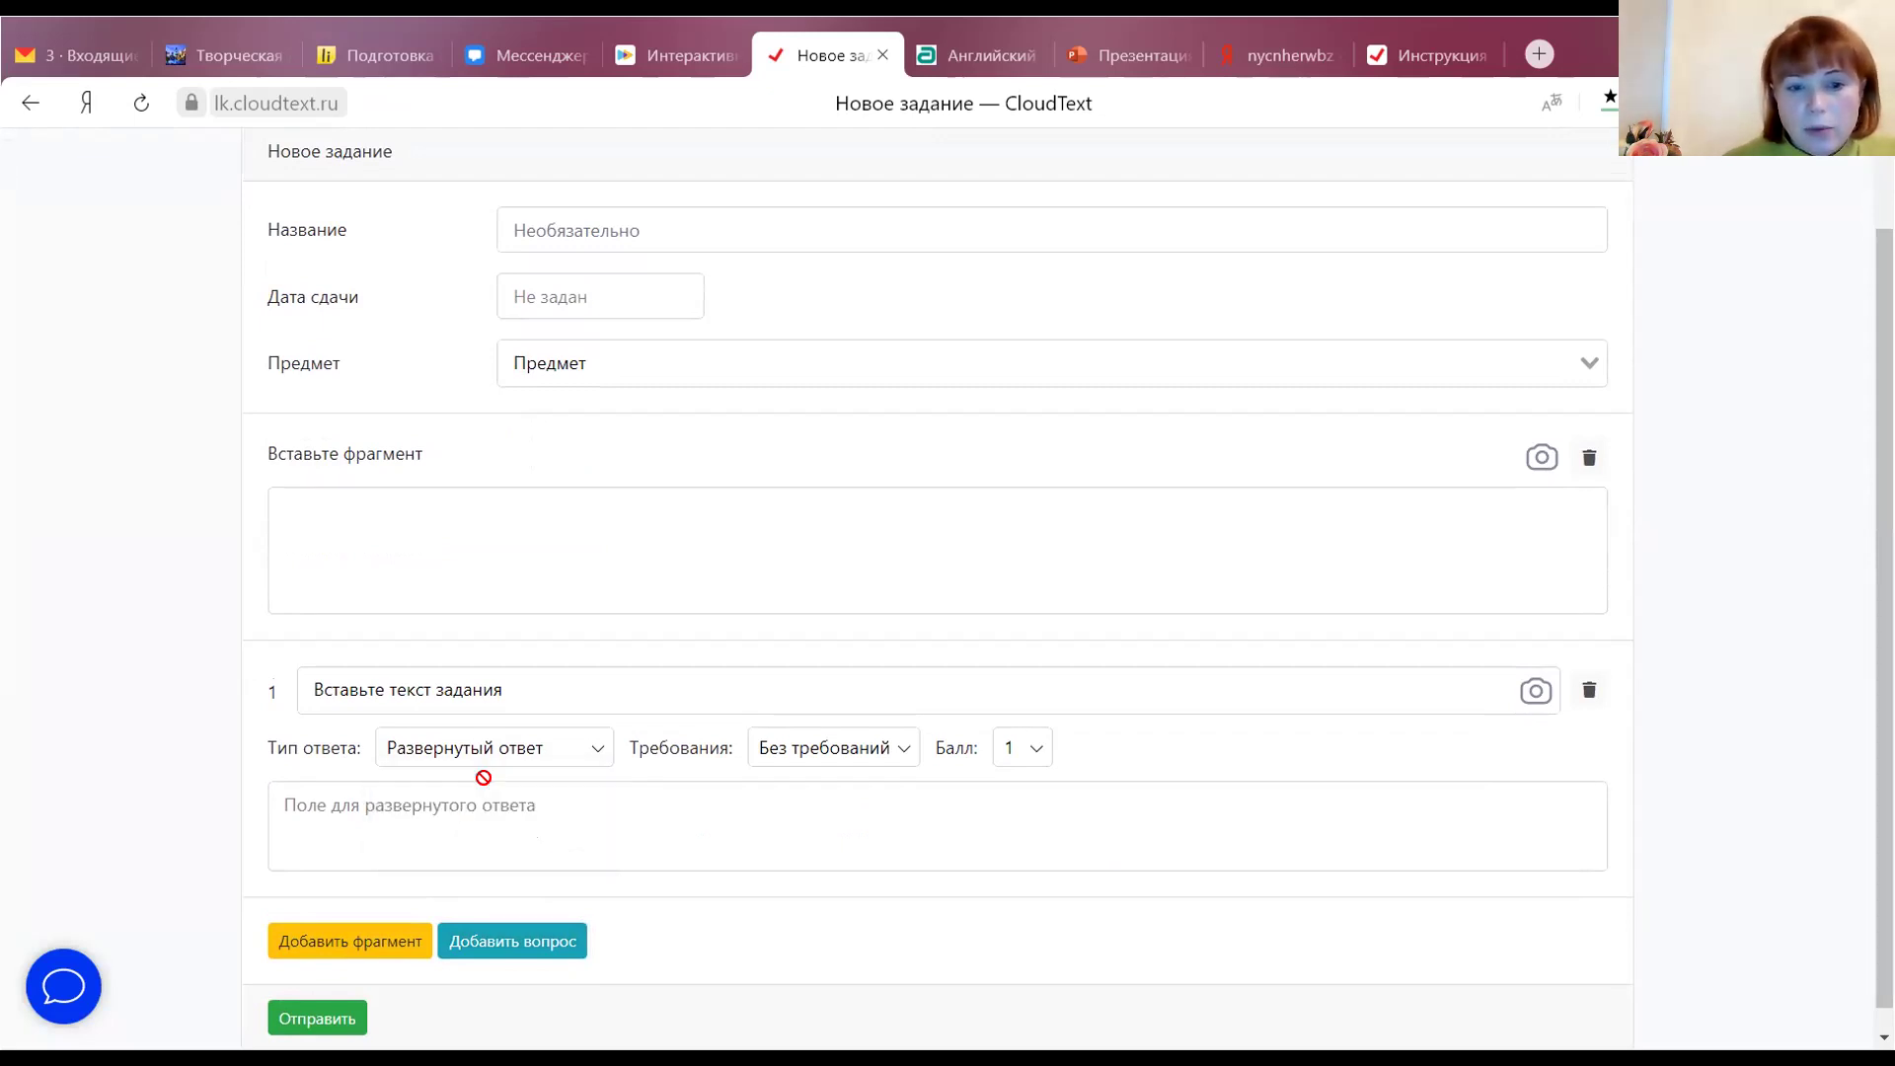
Set question 1's requirement to Предложения with a minimum of 5 and a maximum of 8, and its score to 10
click(905, 752)
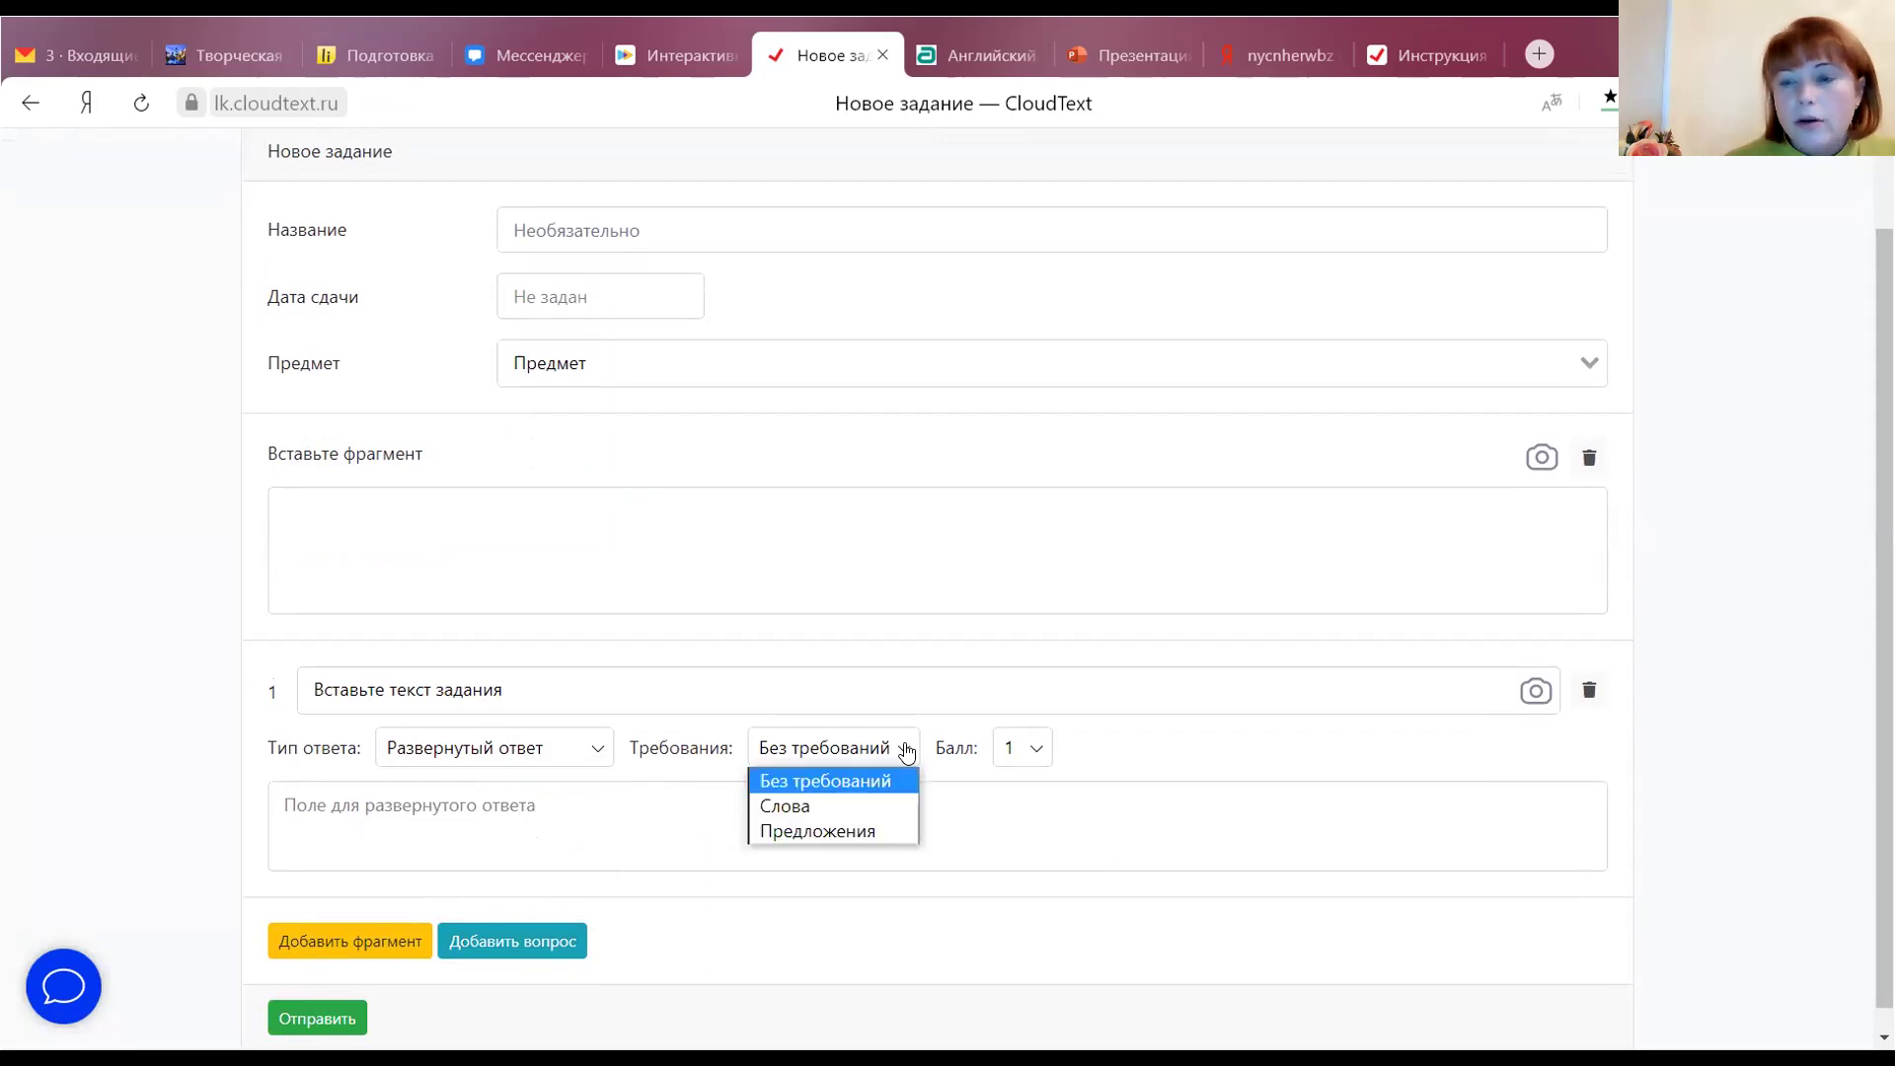
click(870, 832)
click(1017, 746)
text(5)
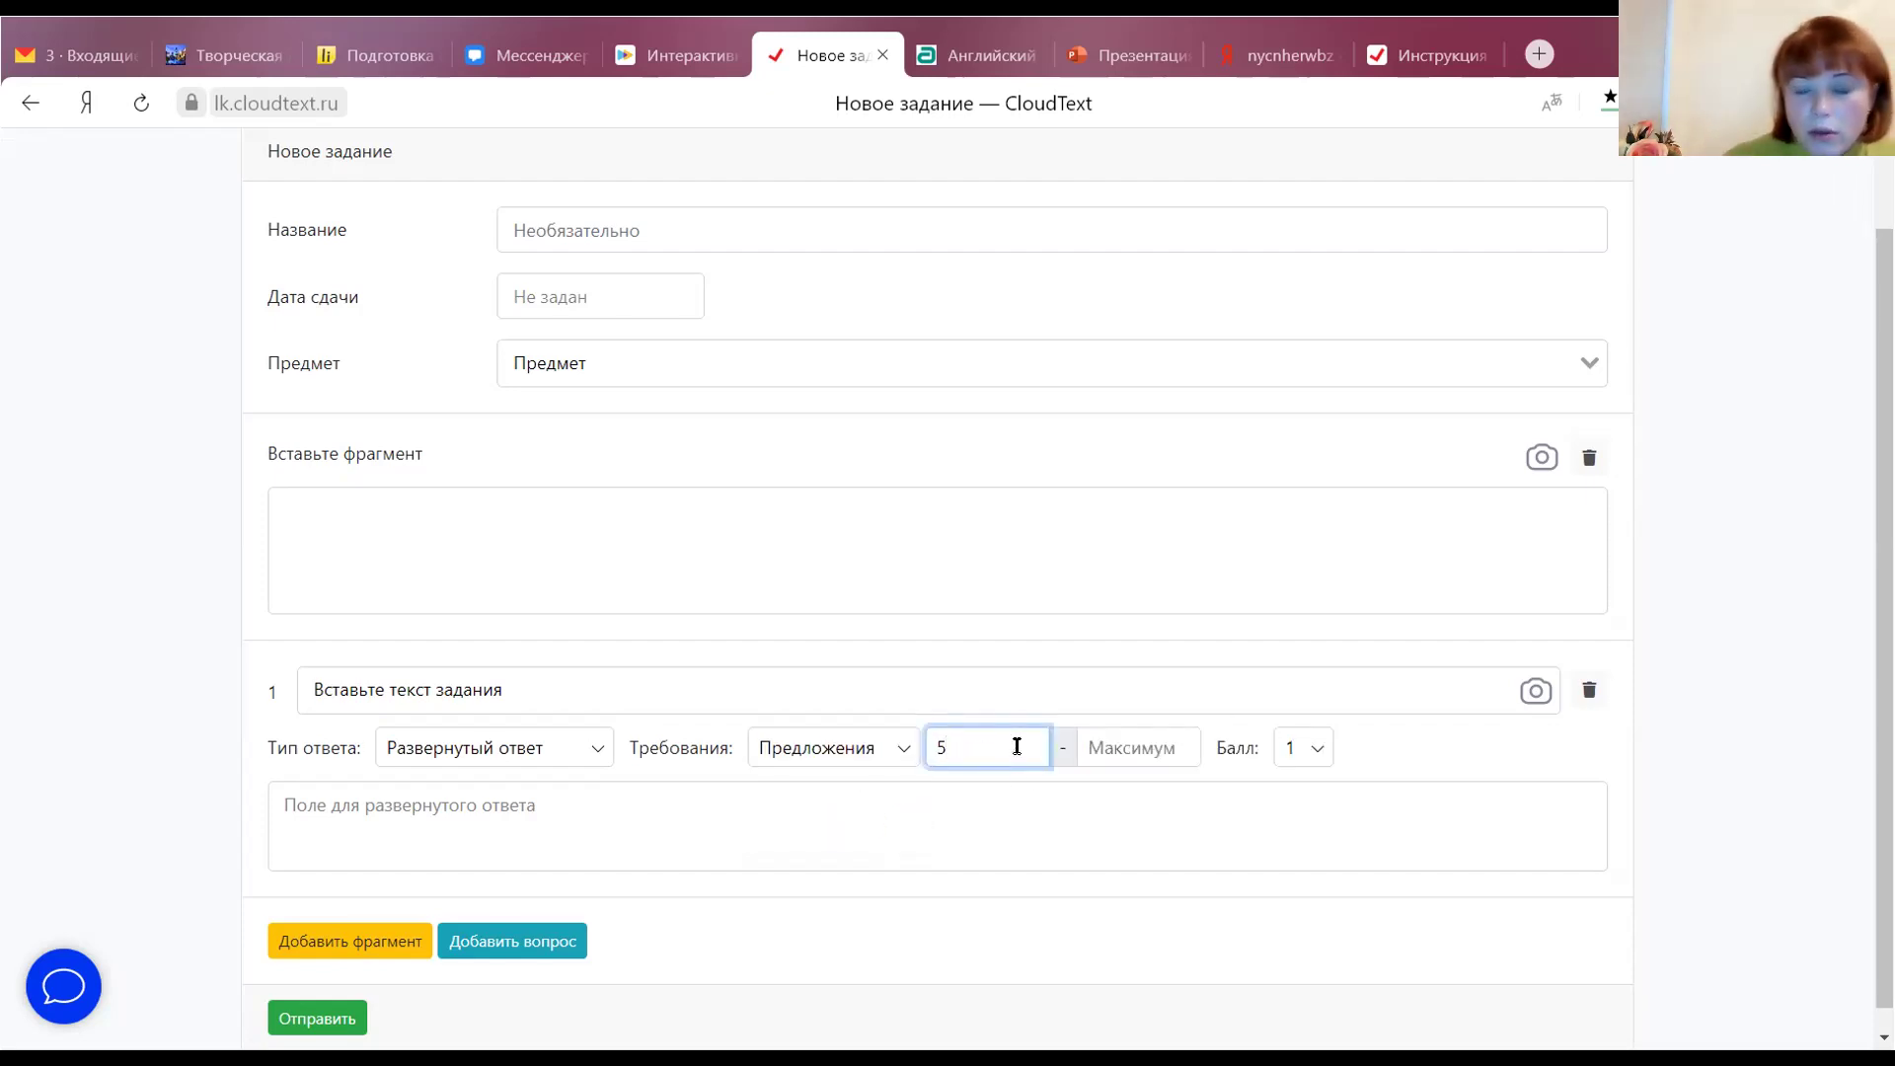
click(1179, 750)
text(8)
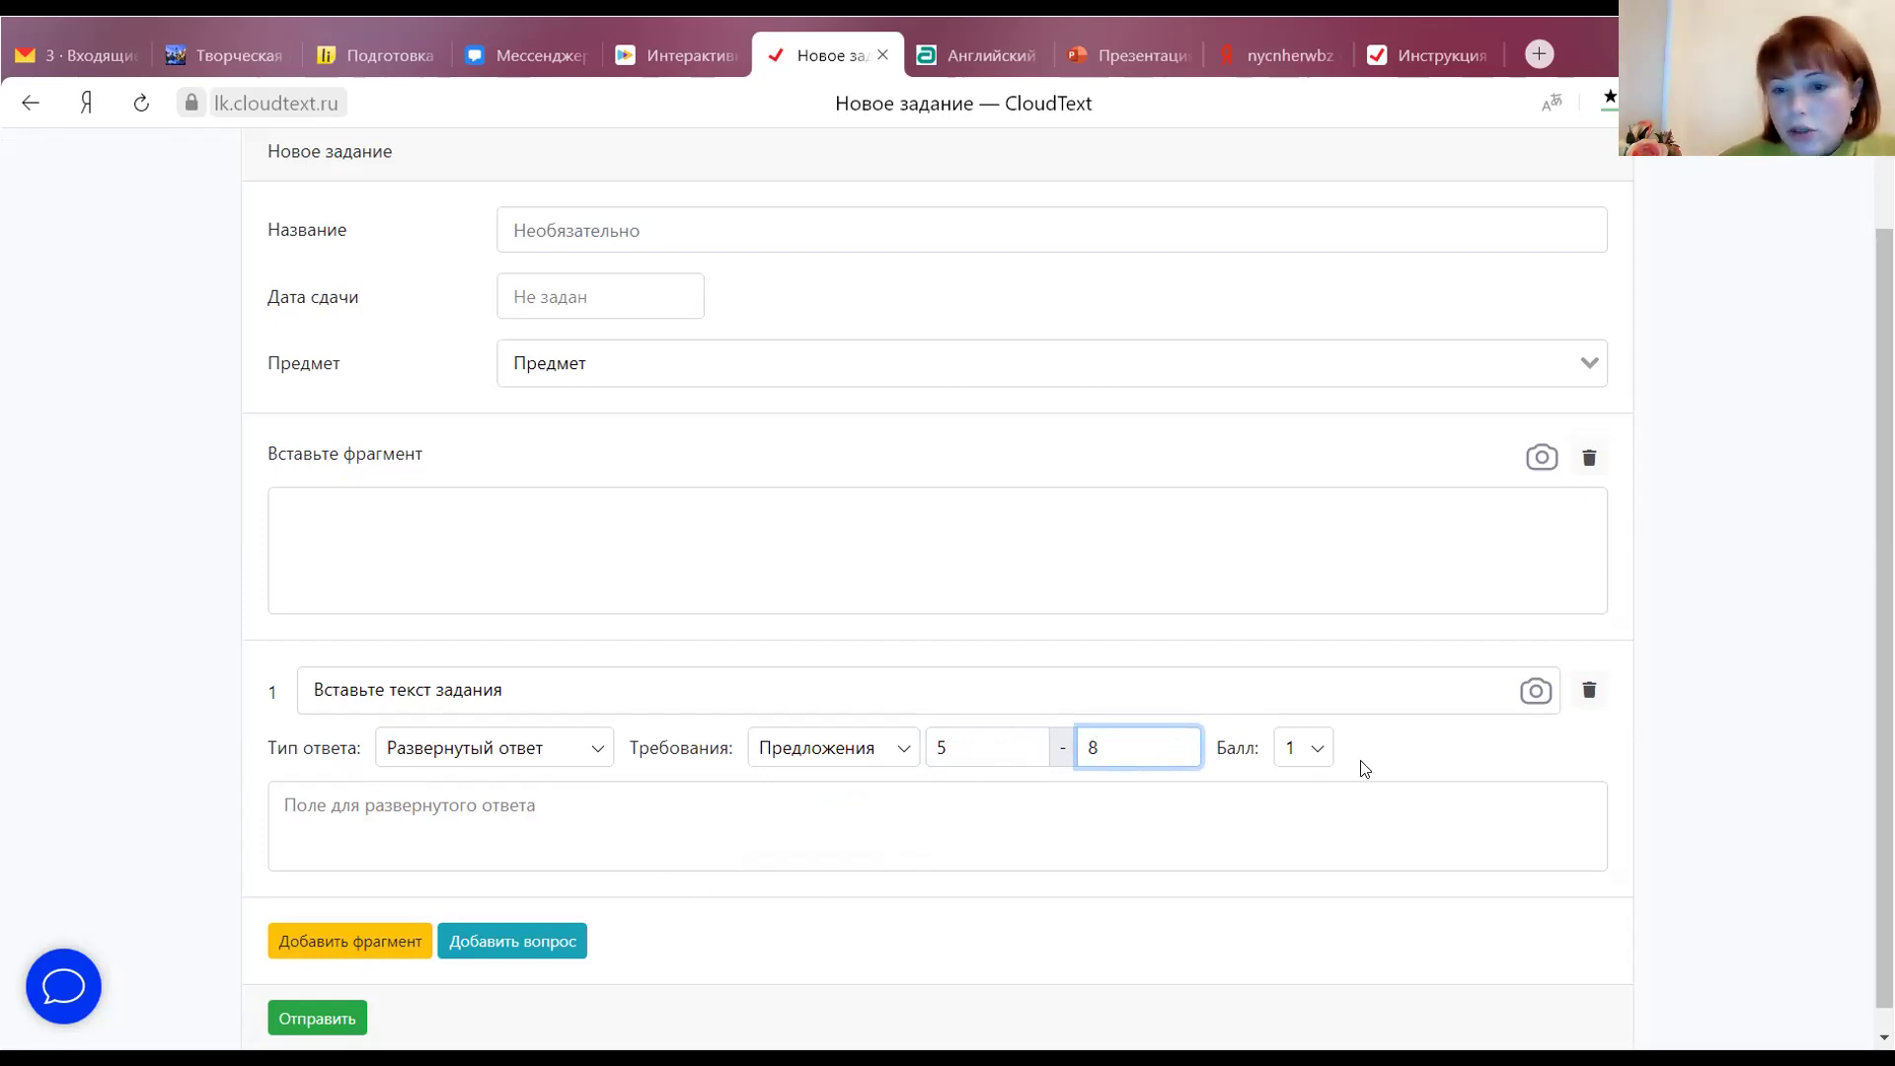
click(1315, 750)
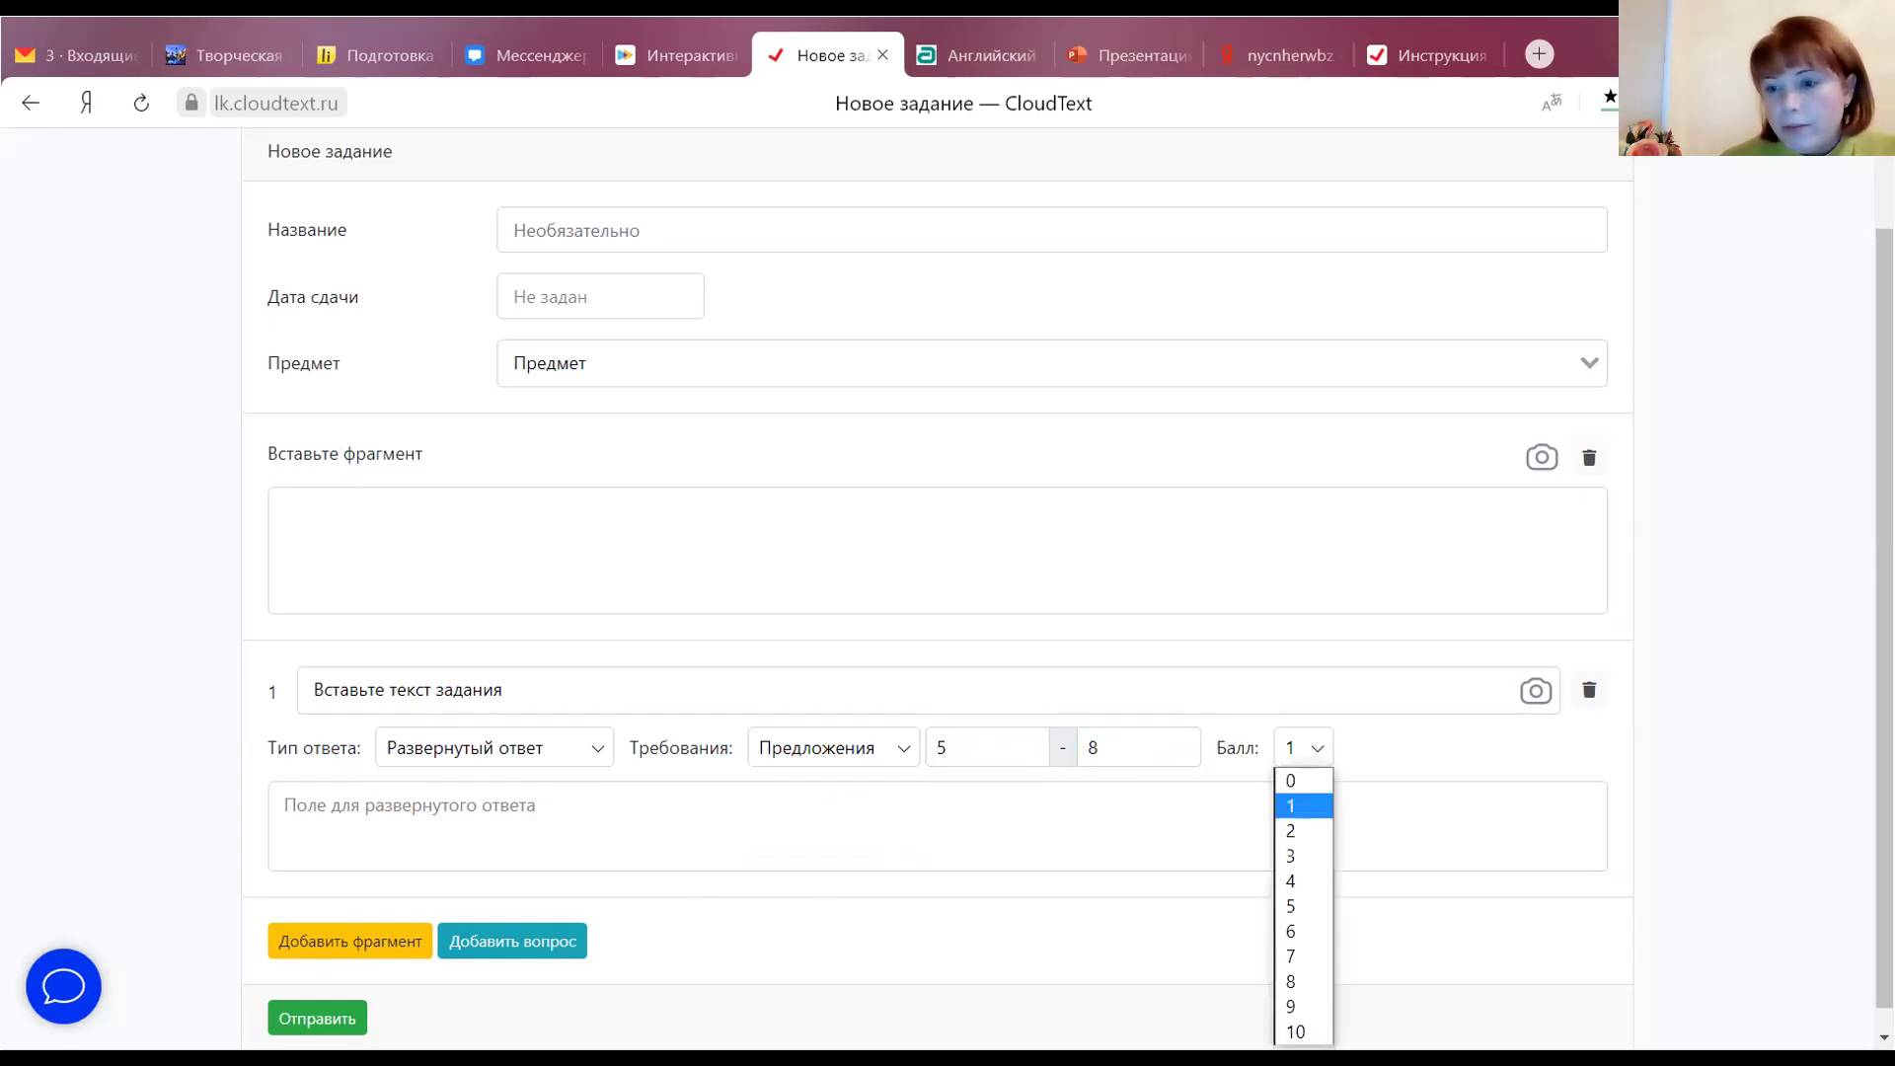
scroll(1352, 757, down, 1)
click(1321, 734)
click(1316, 1007)
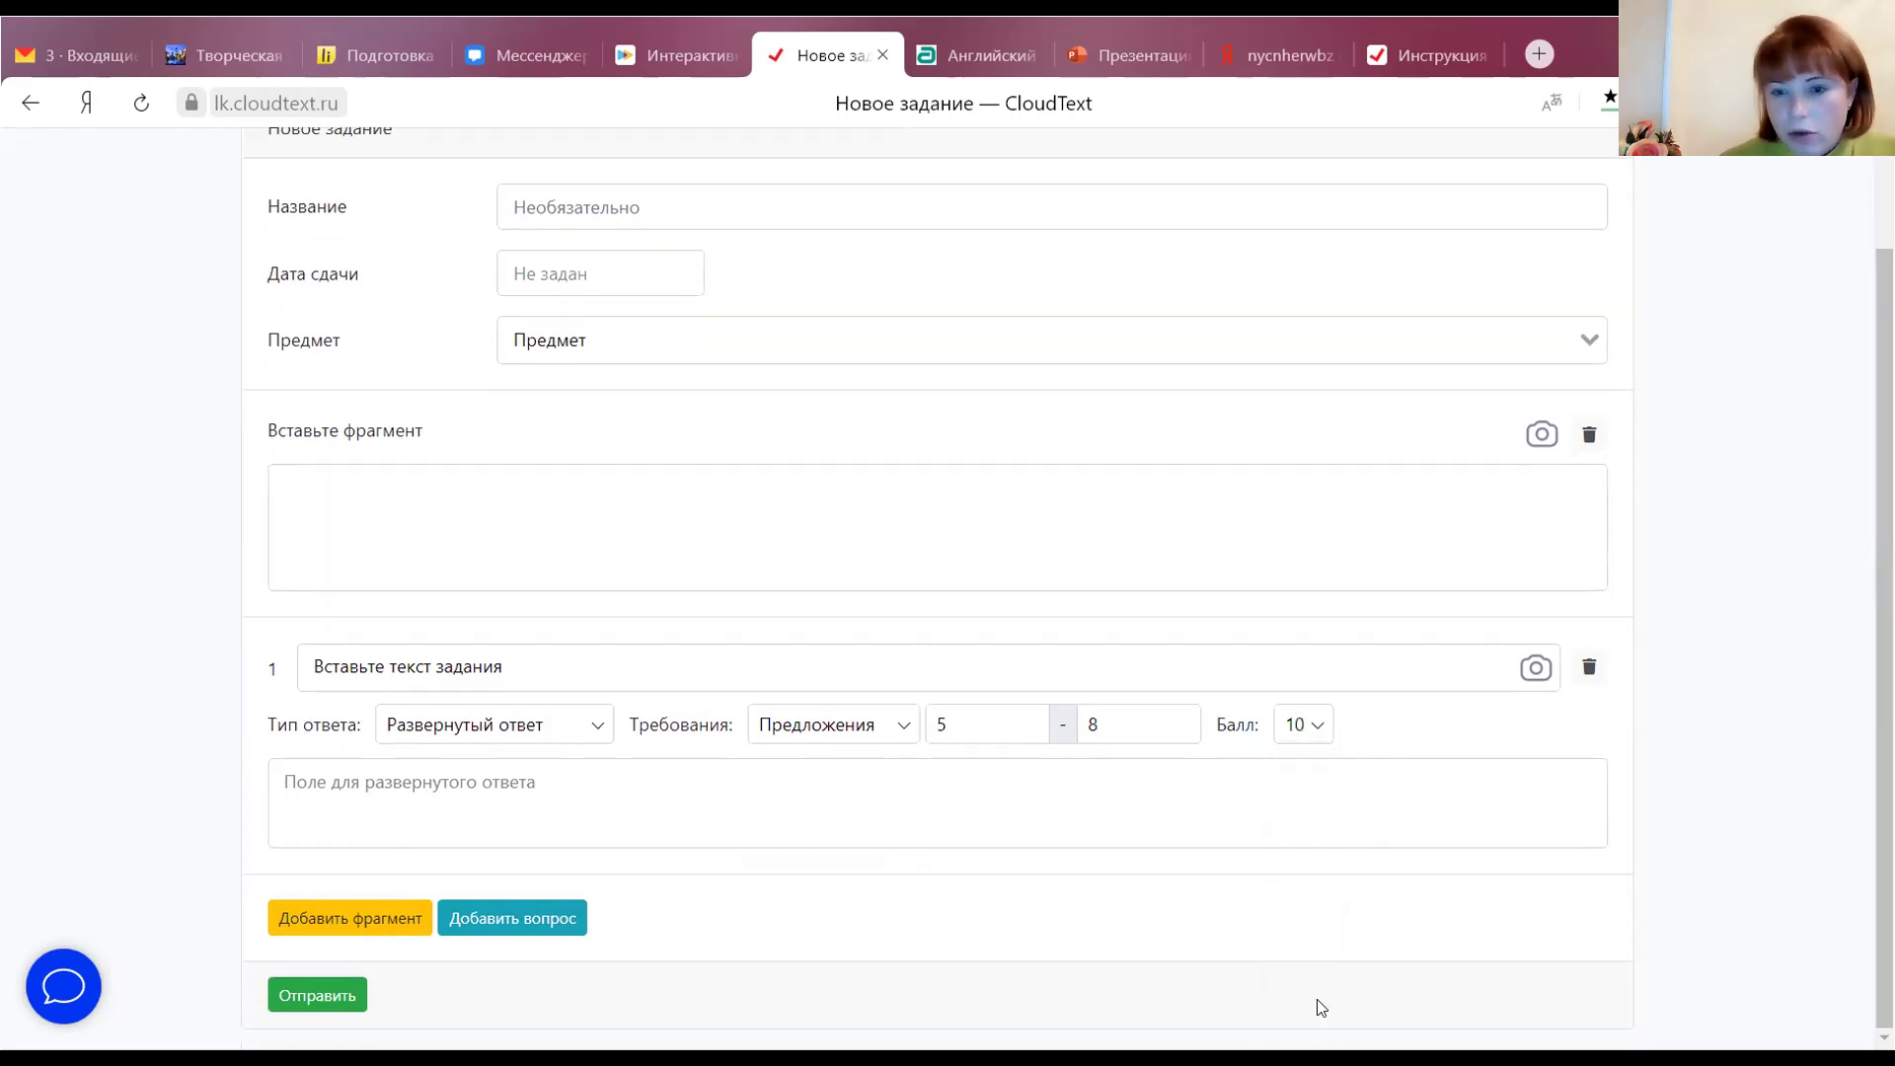
Add a second question with the answer type Множественный выбор and give it four blank answer options
click(509, 909)
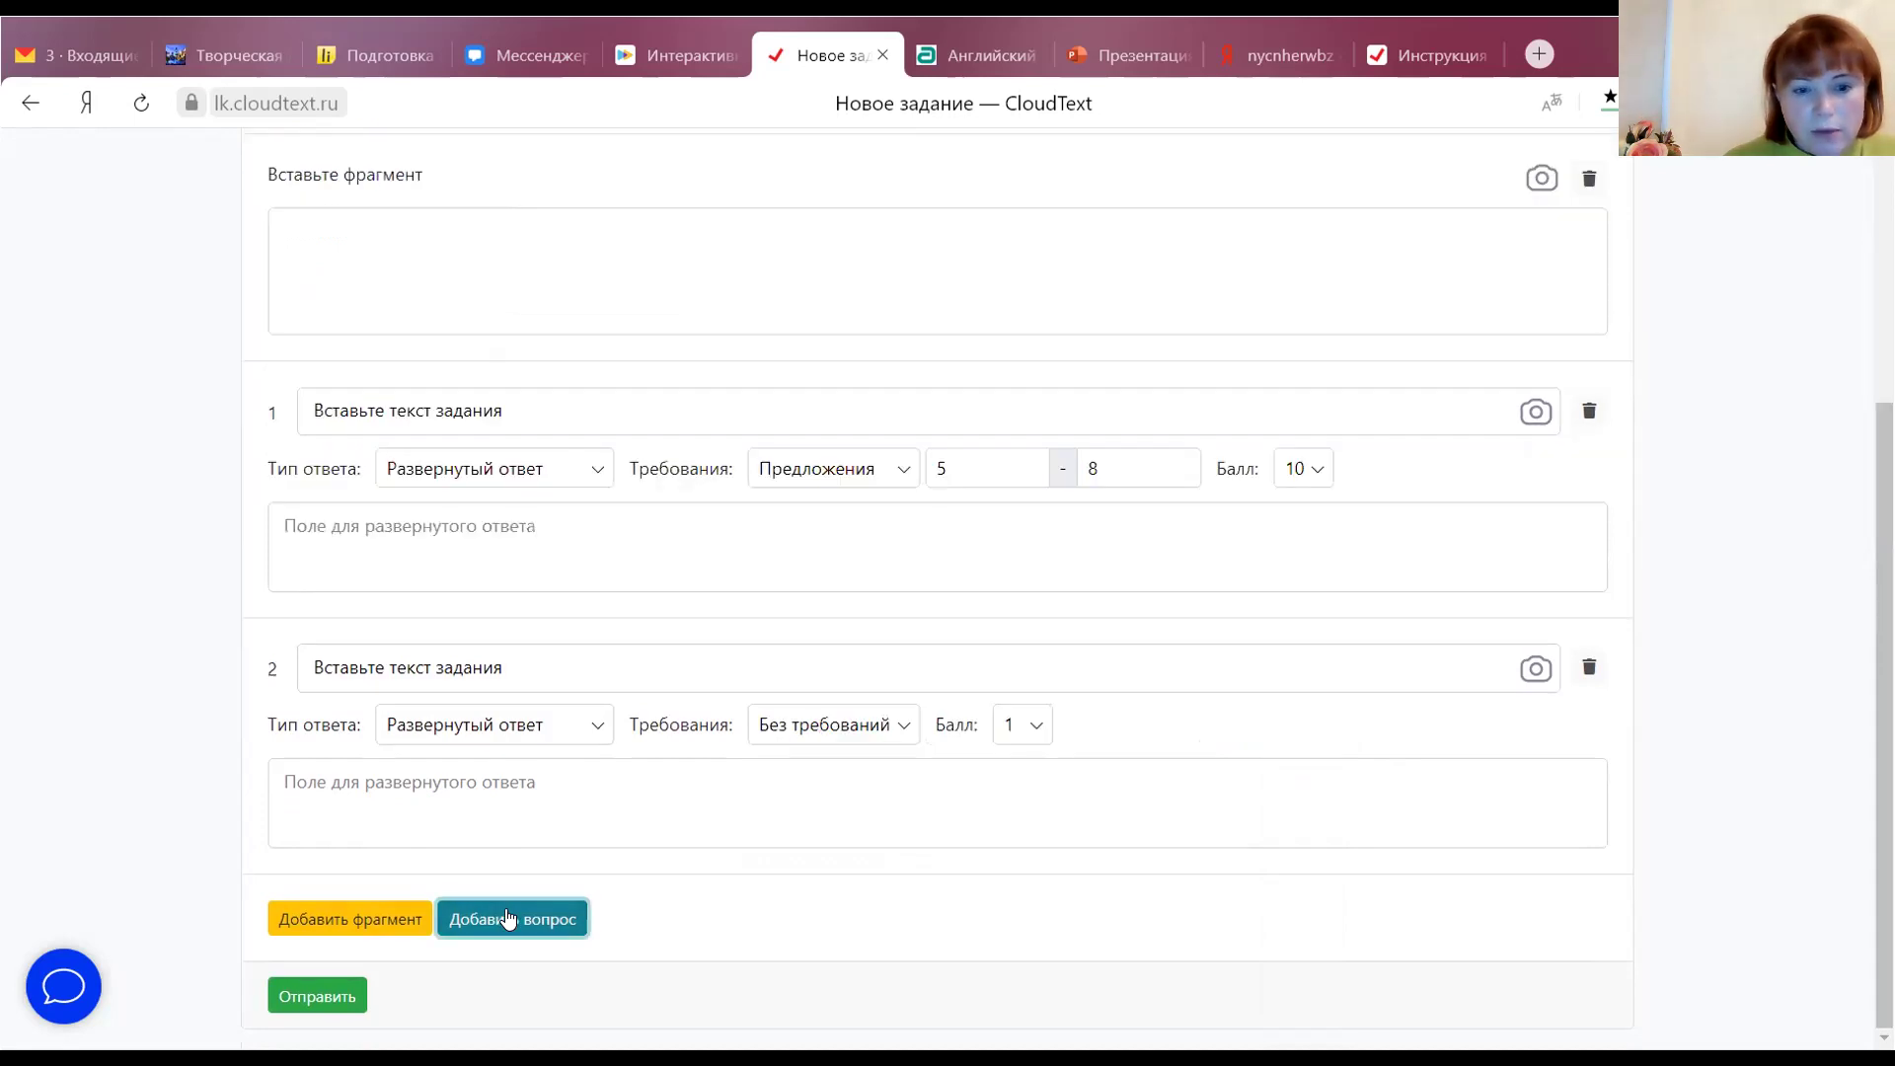
click(596, 728)
click(482, 831)
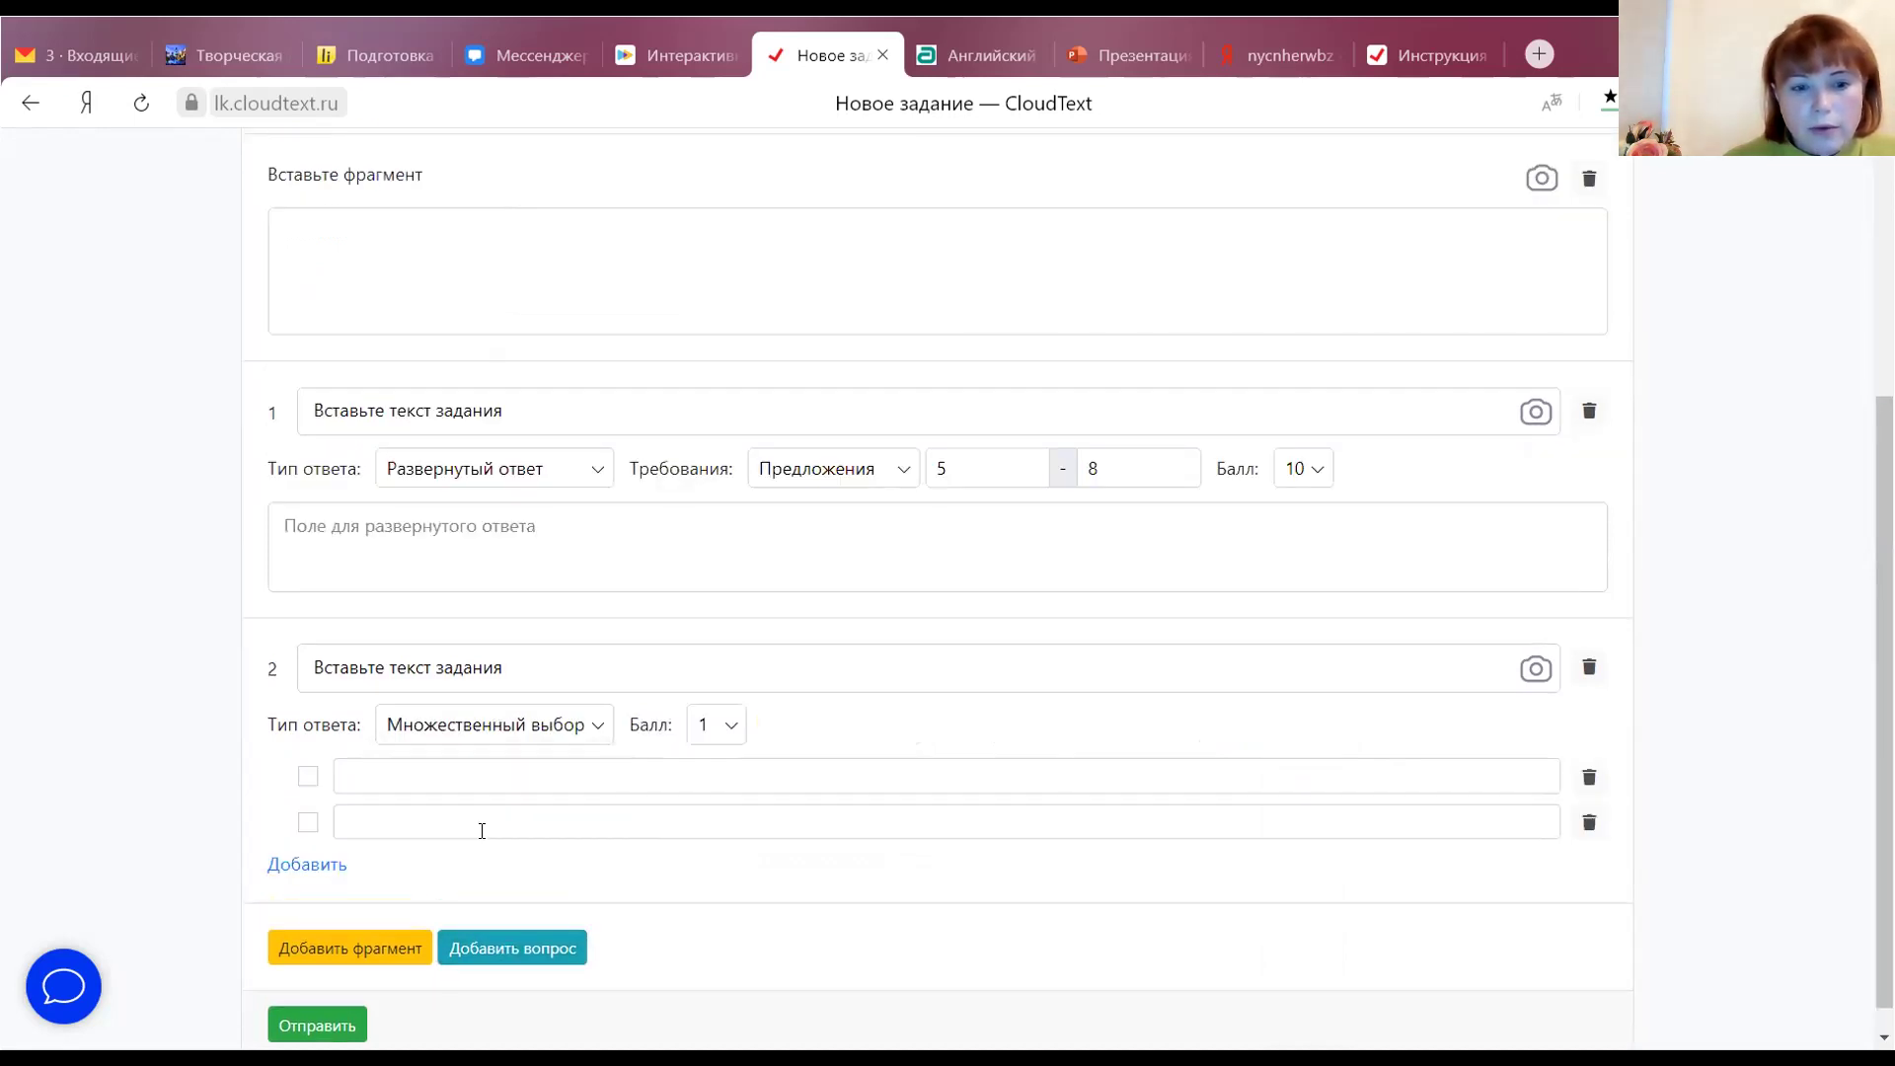
click(299, 865)
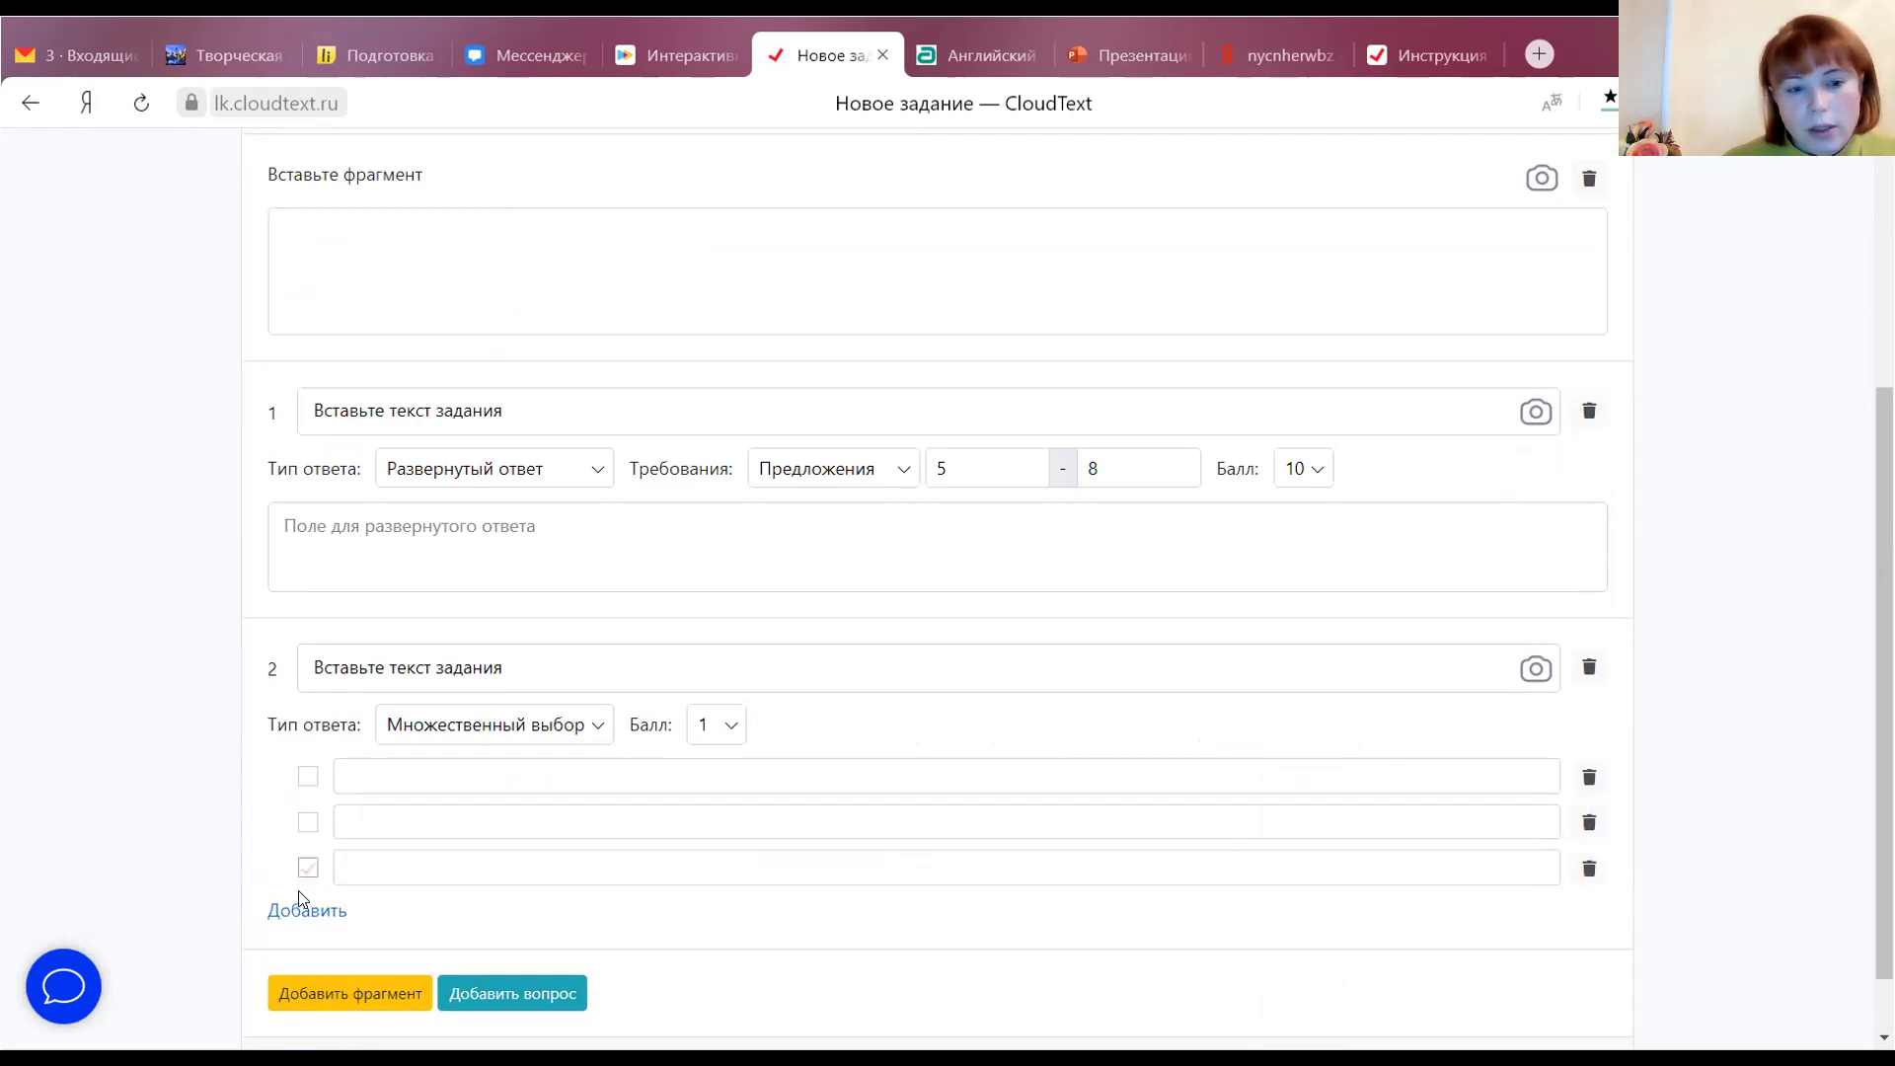
click(304, 924)
click(300, 953)
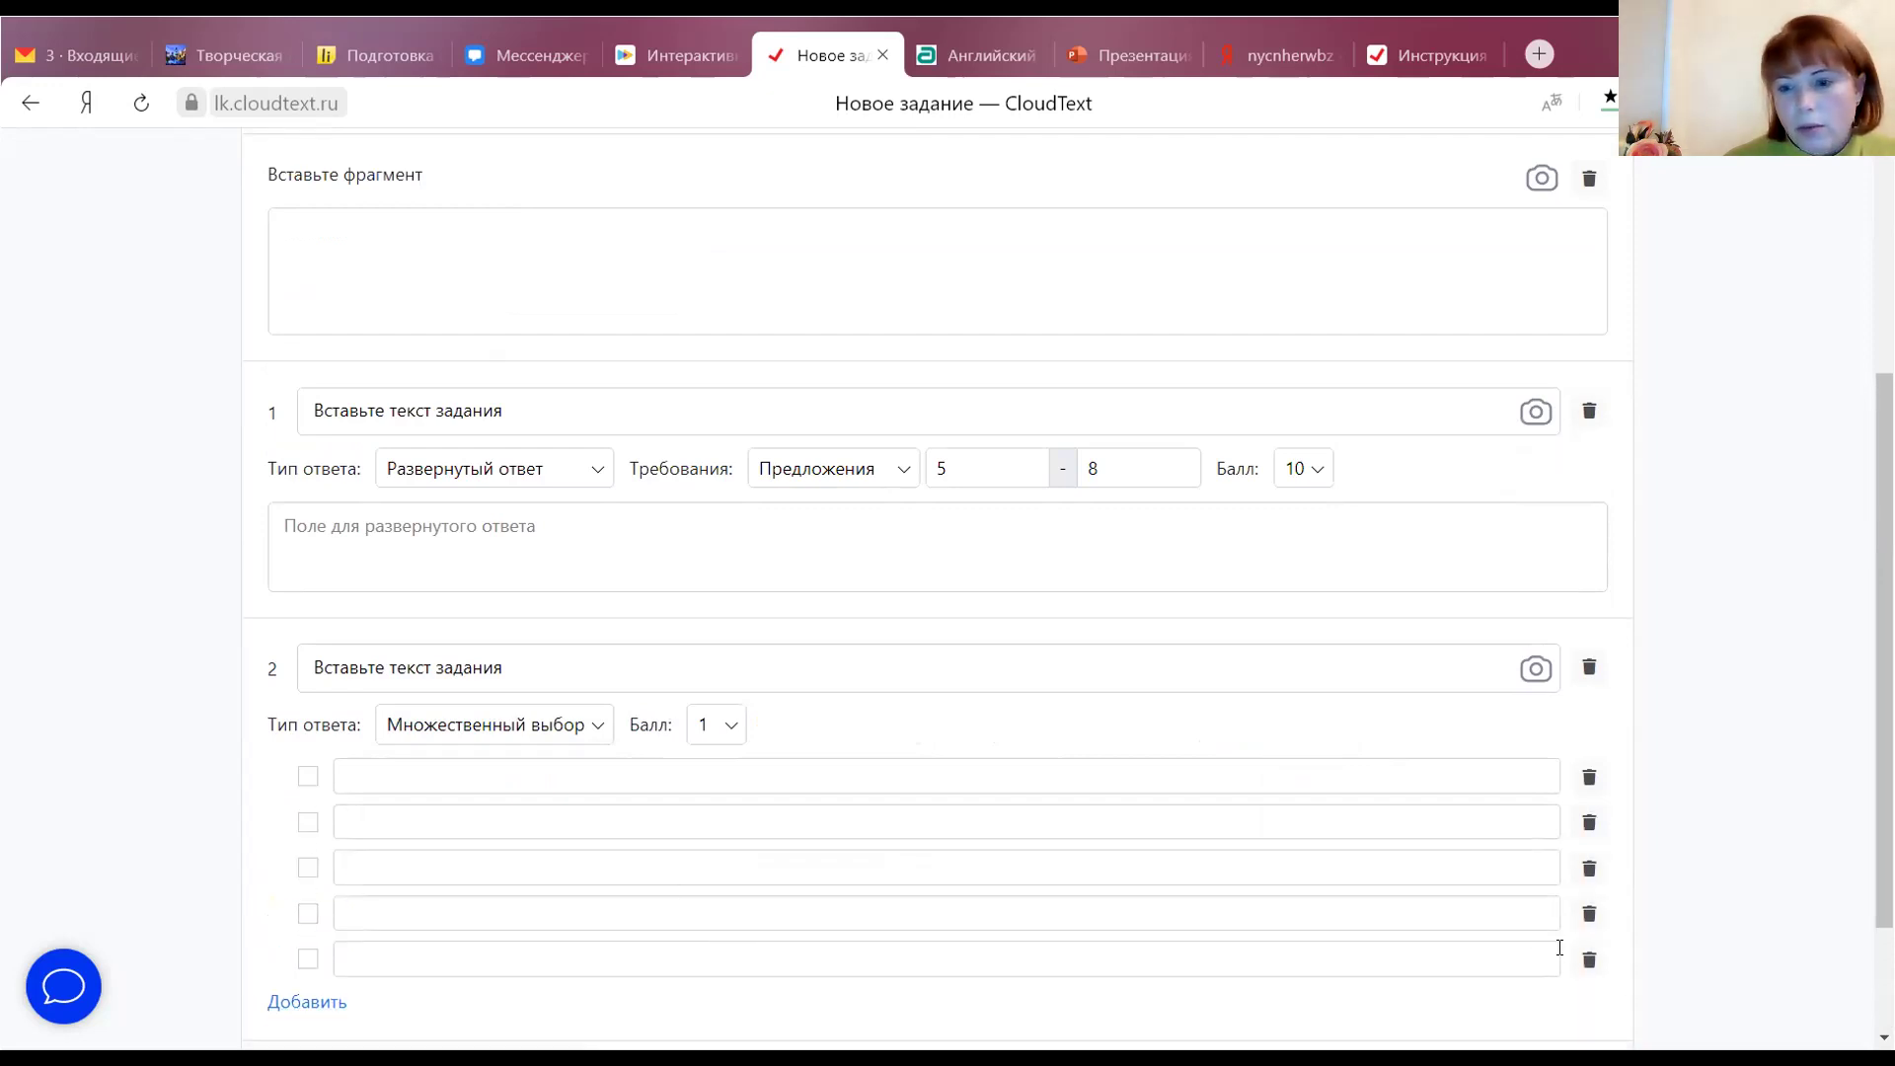
click(1588, 960)
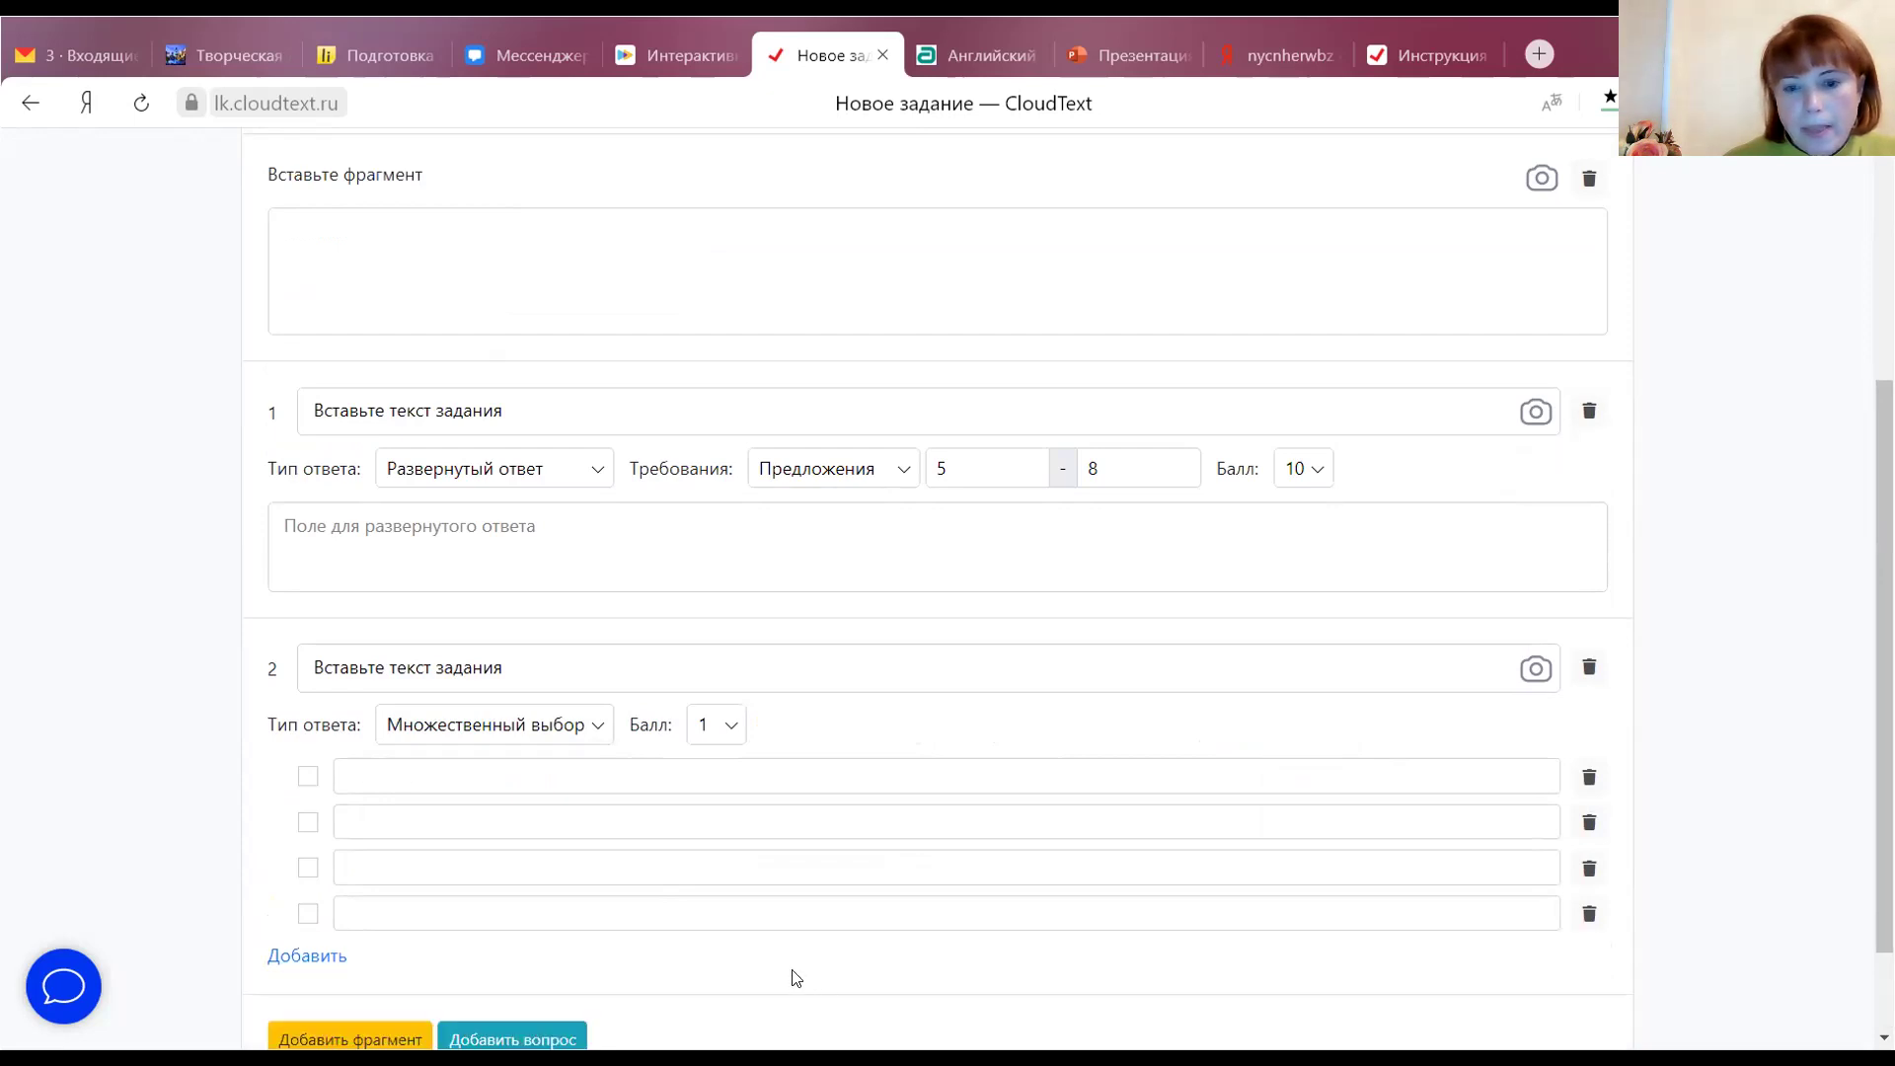
scroll(1884, 691, down, 2)
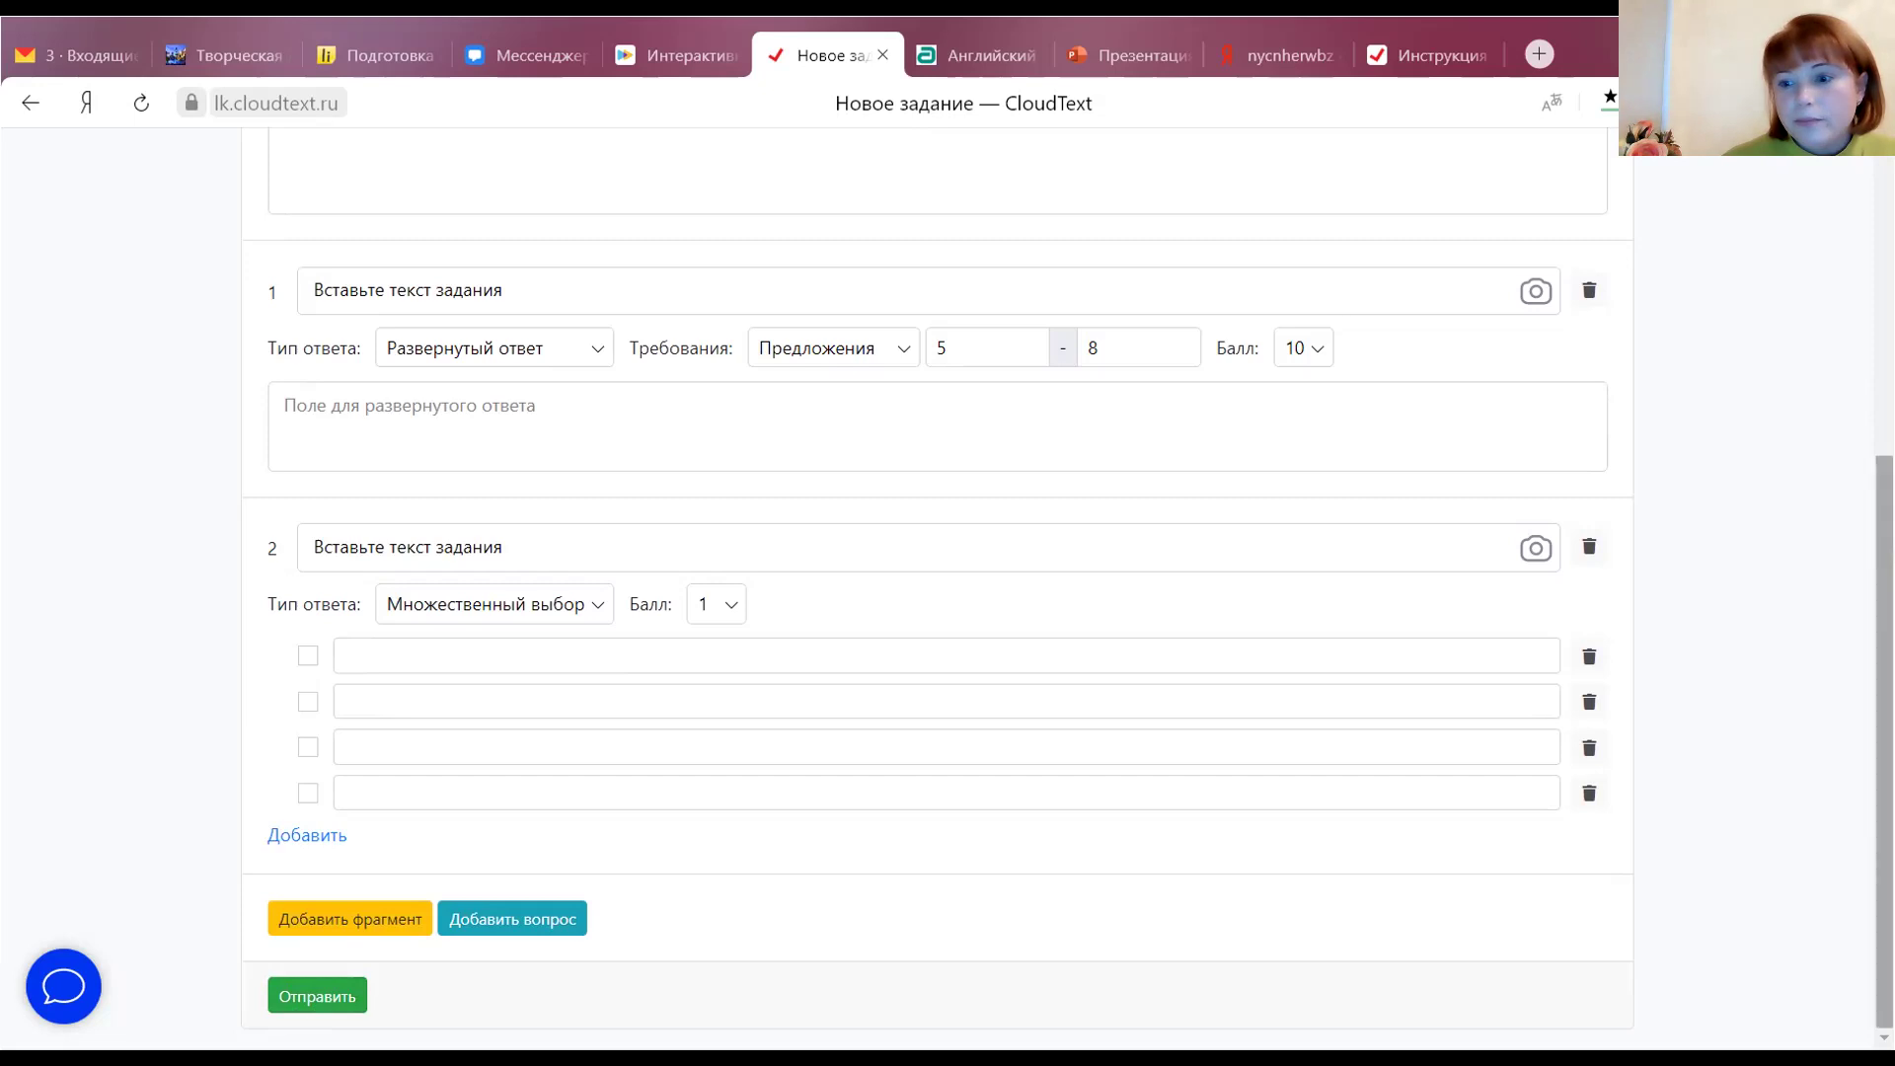
scroll(1797, 463, up, 5)
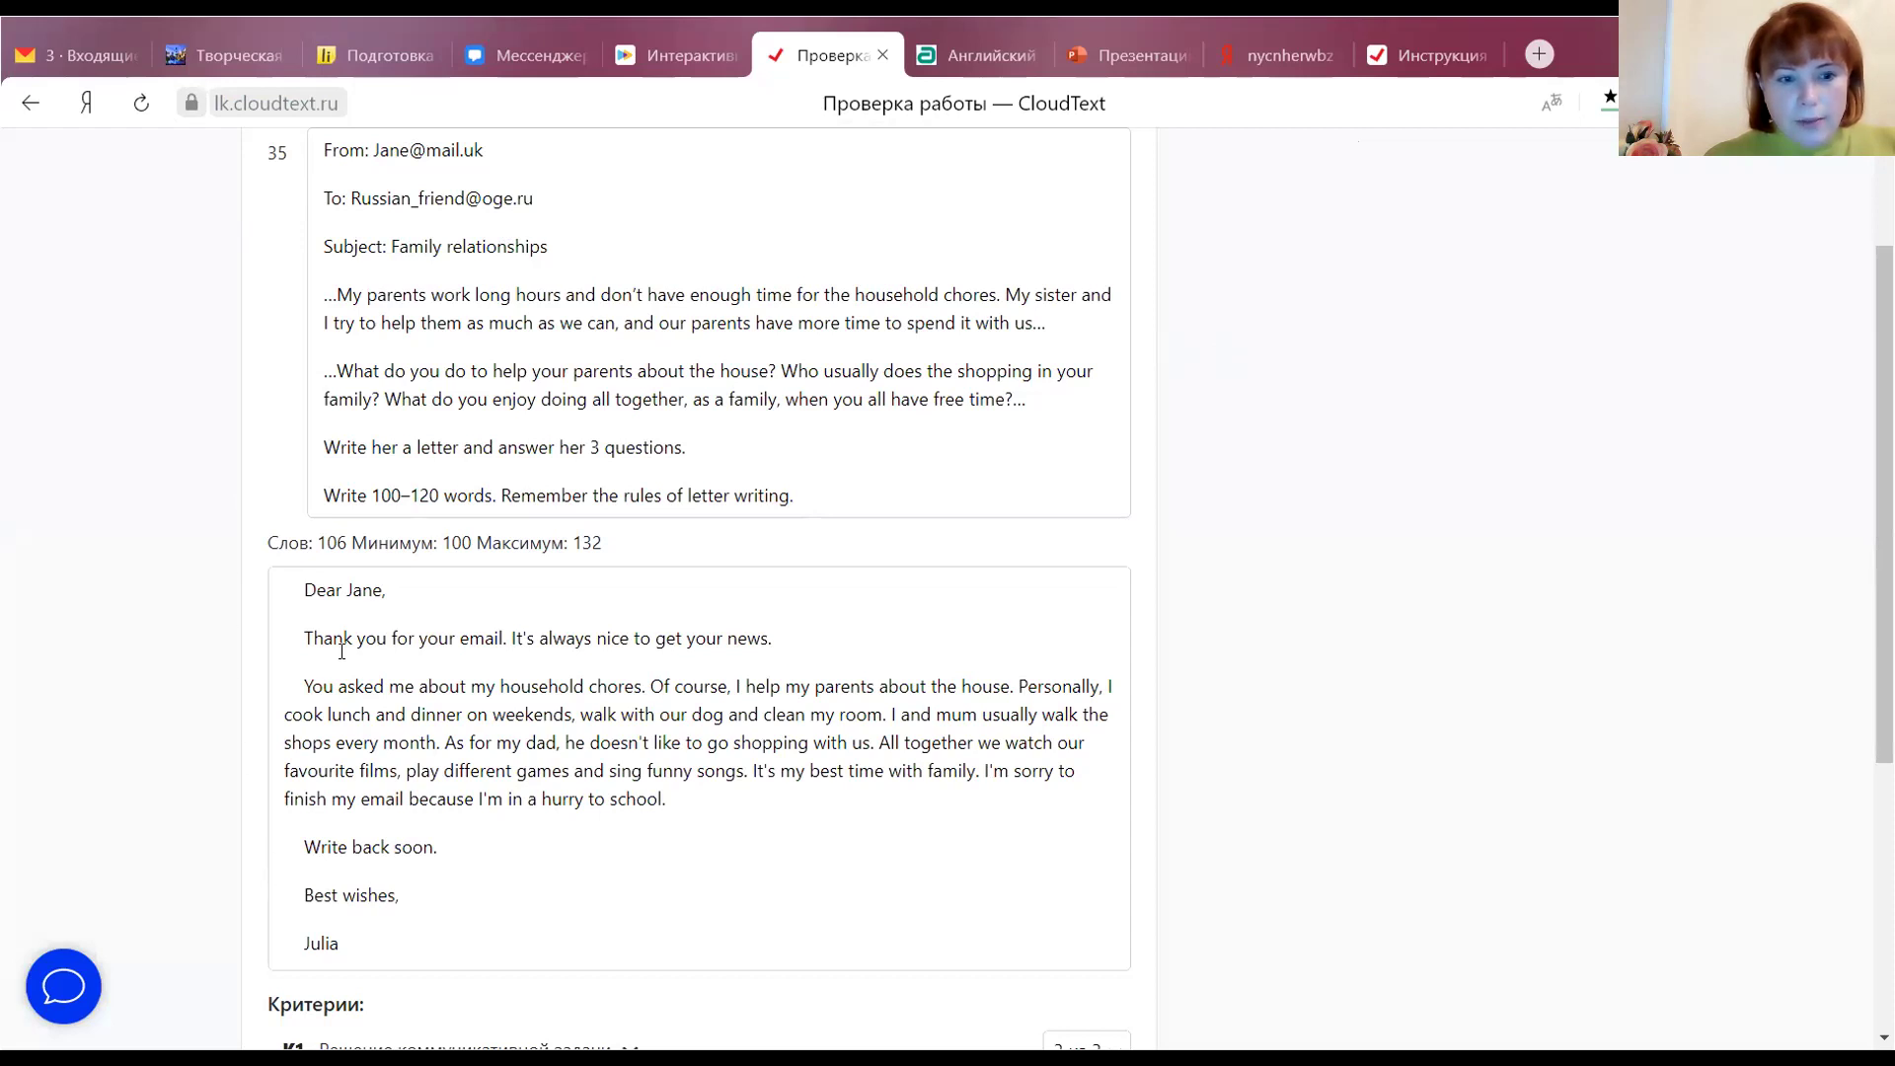
Examine the word count of the student's letter in task 35 and the scoring descriptions of criteria К1 and К2
drag(347, 541, 270, 542)
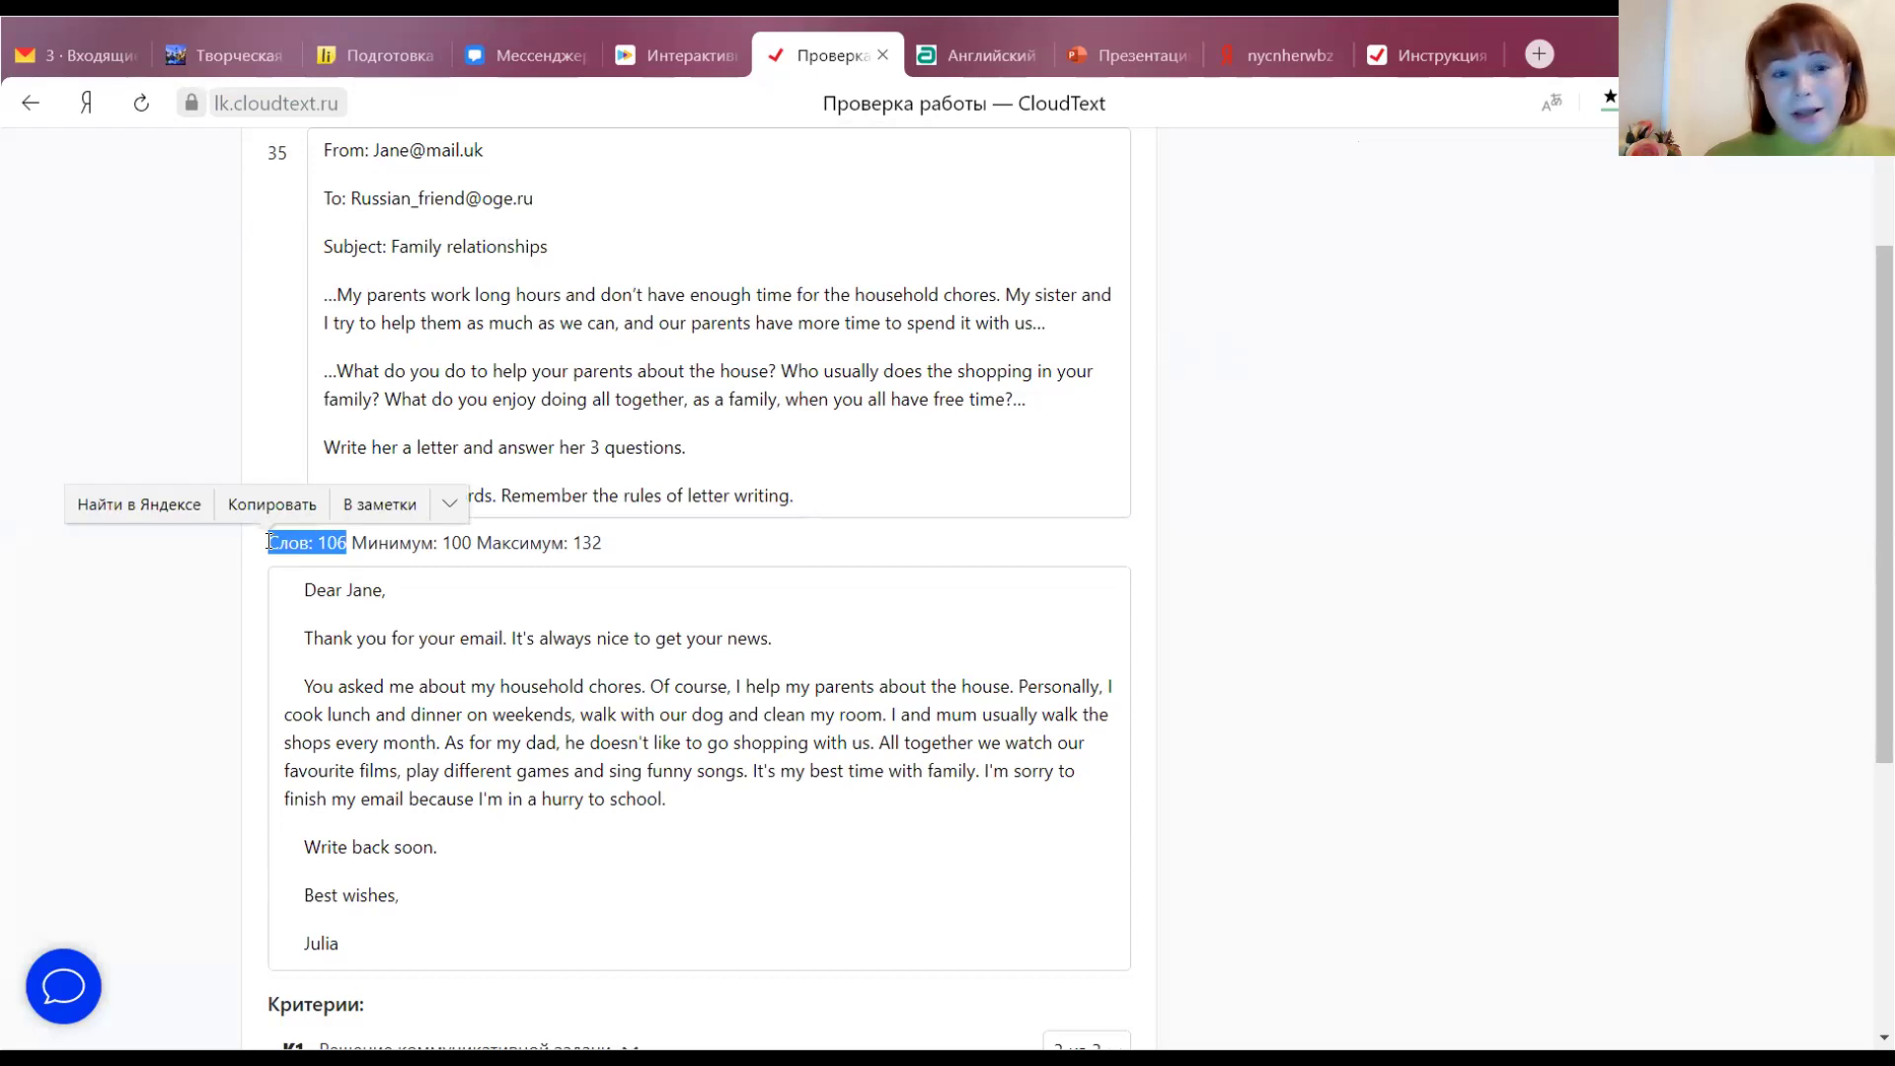
click(267, 583)
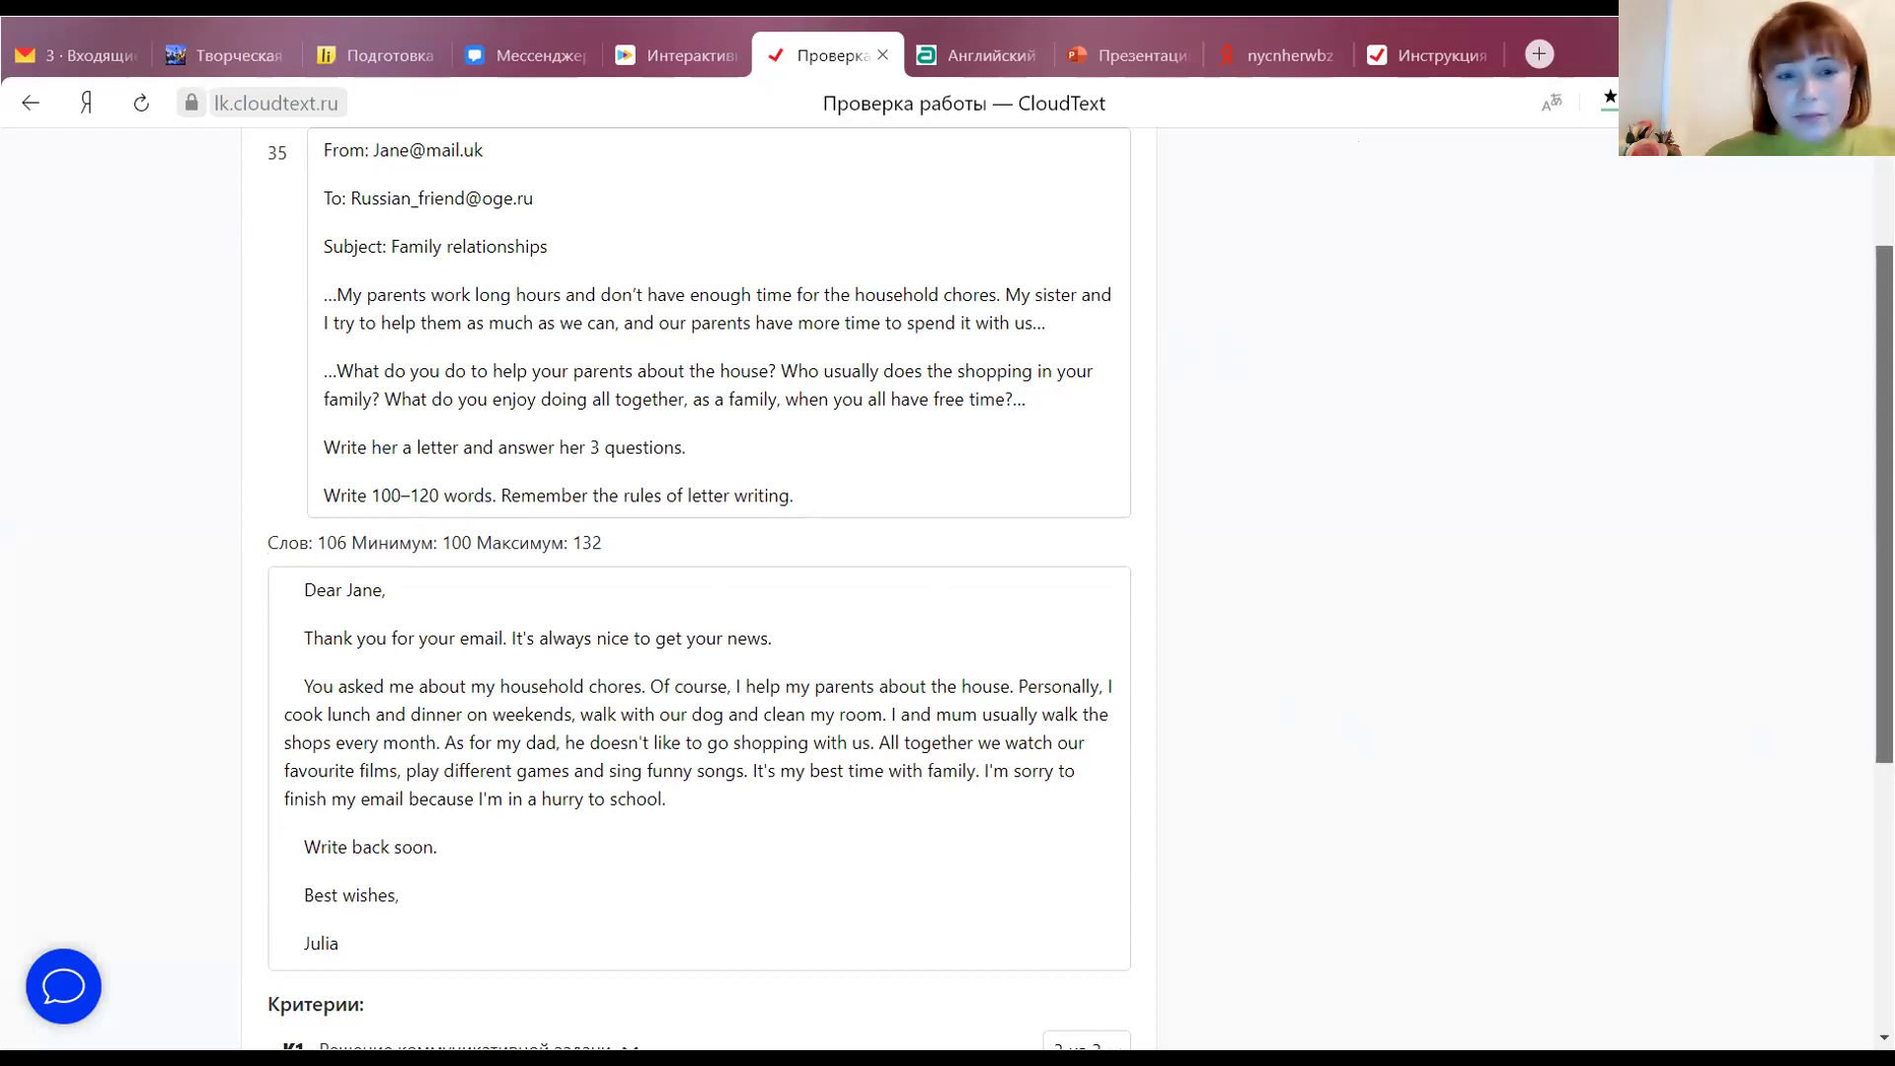
scroll(699, 593, down, 3)
scroll(1352, 958, down, 2)
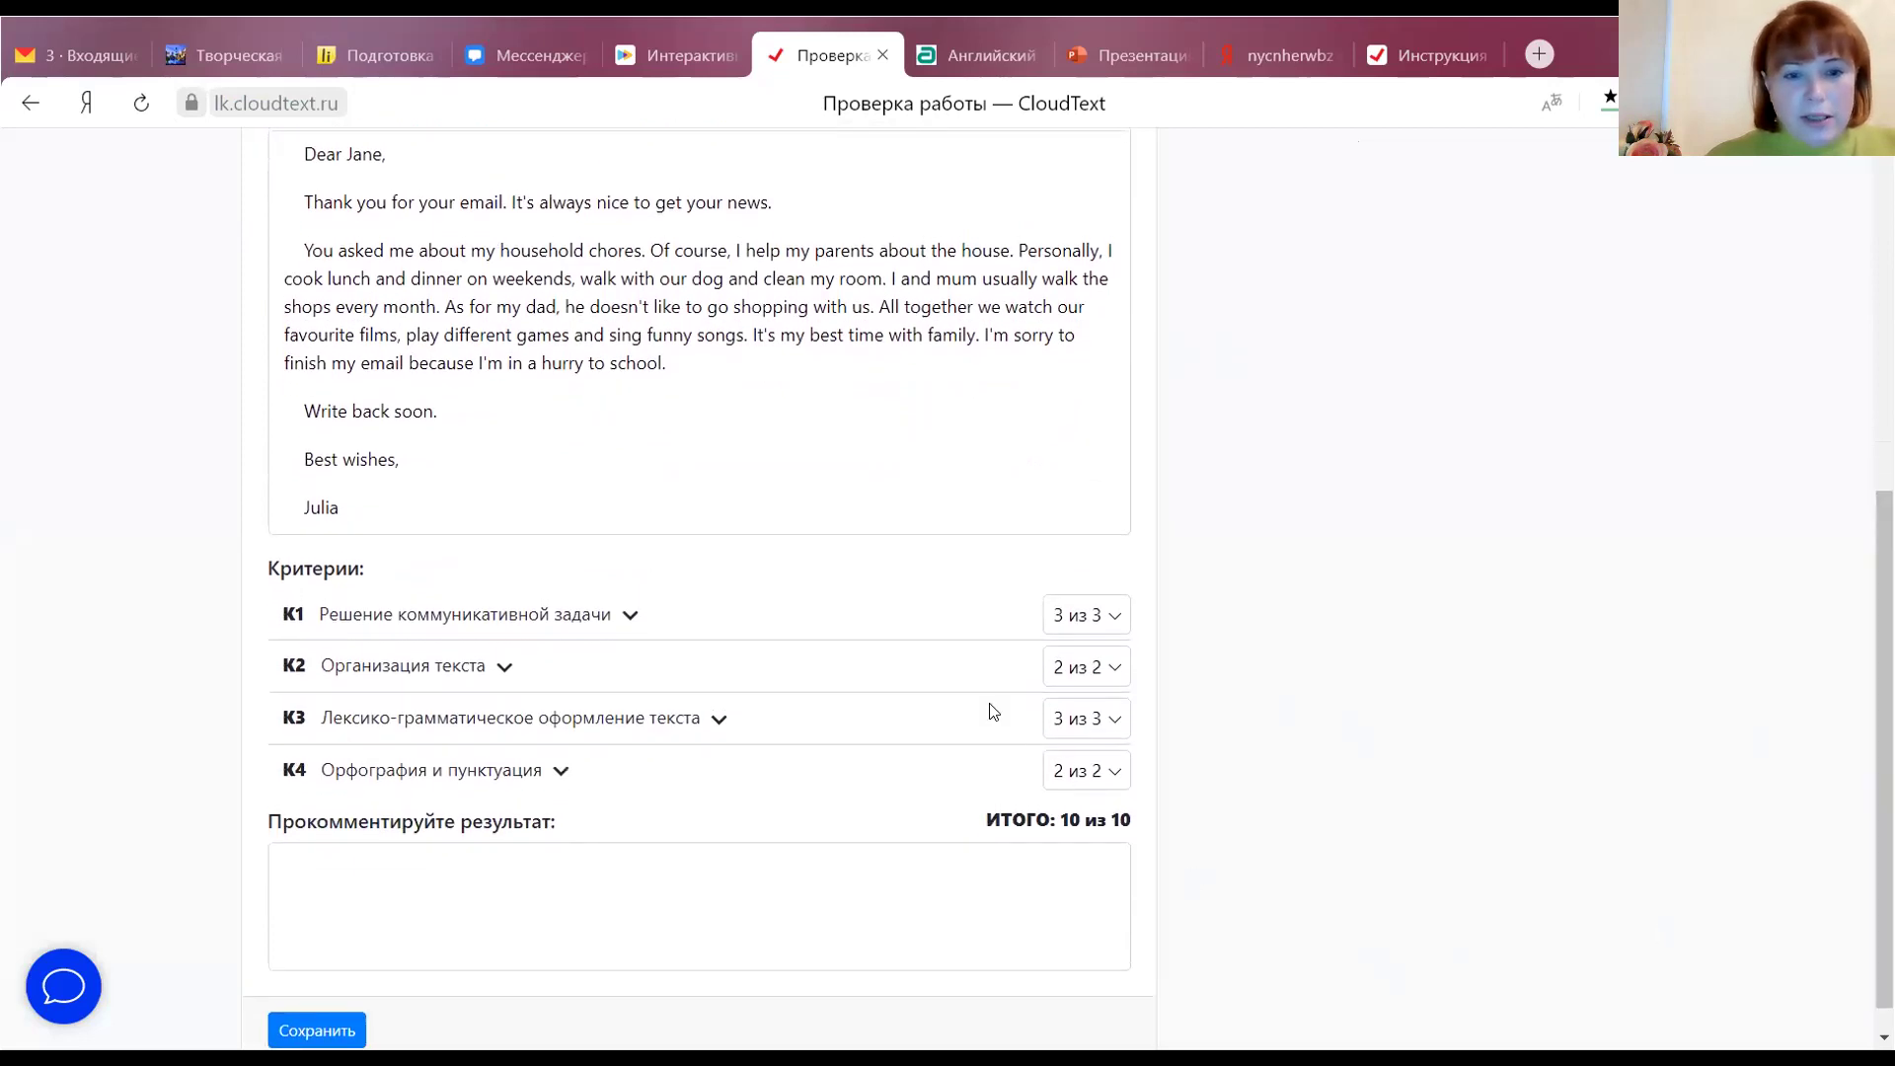
click(629, 614)
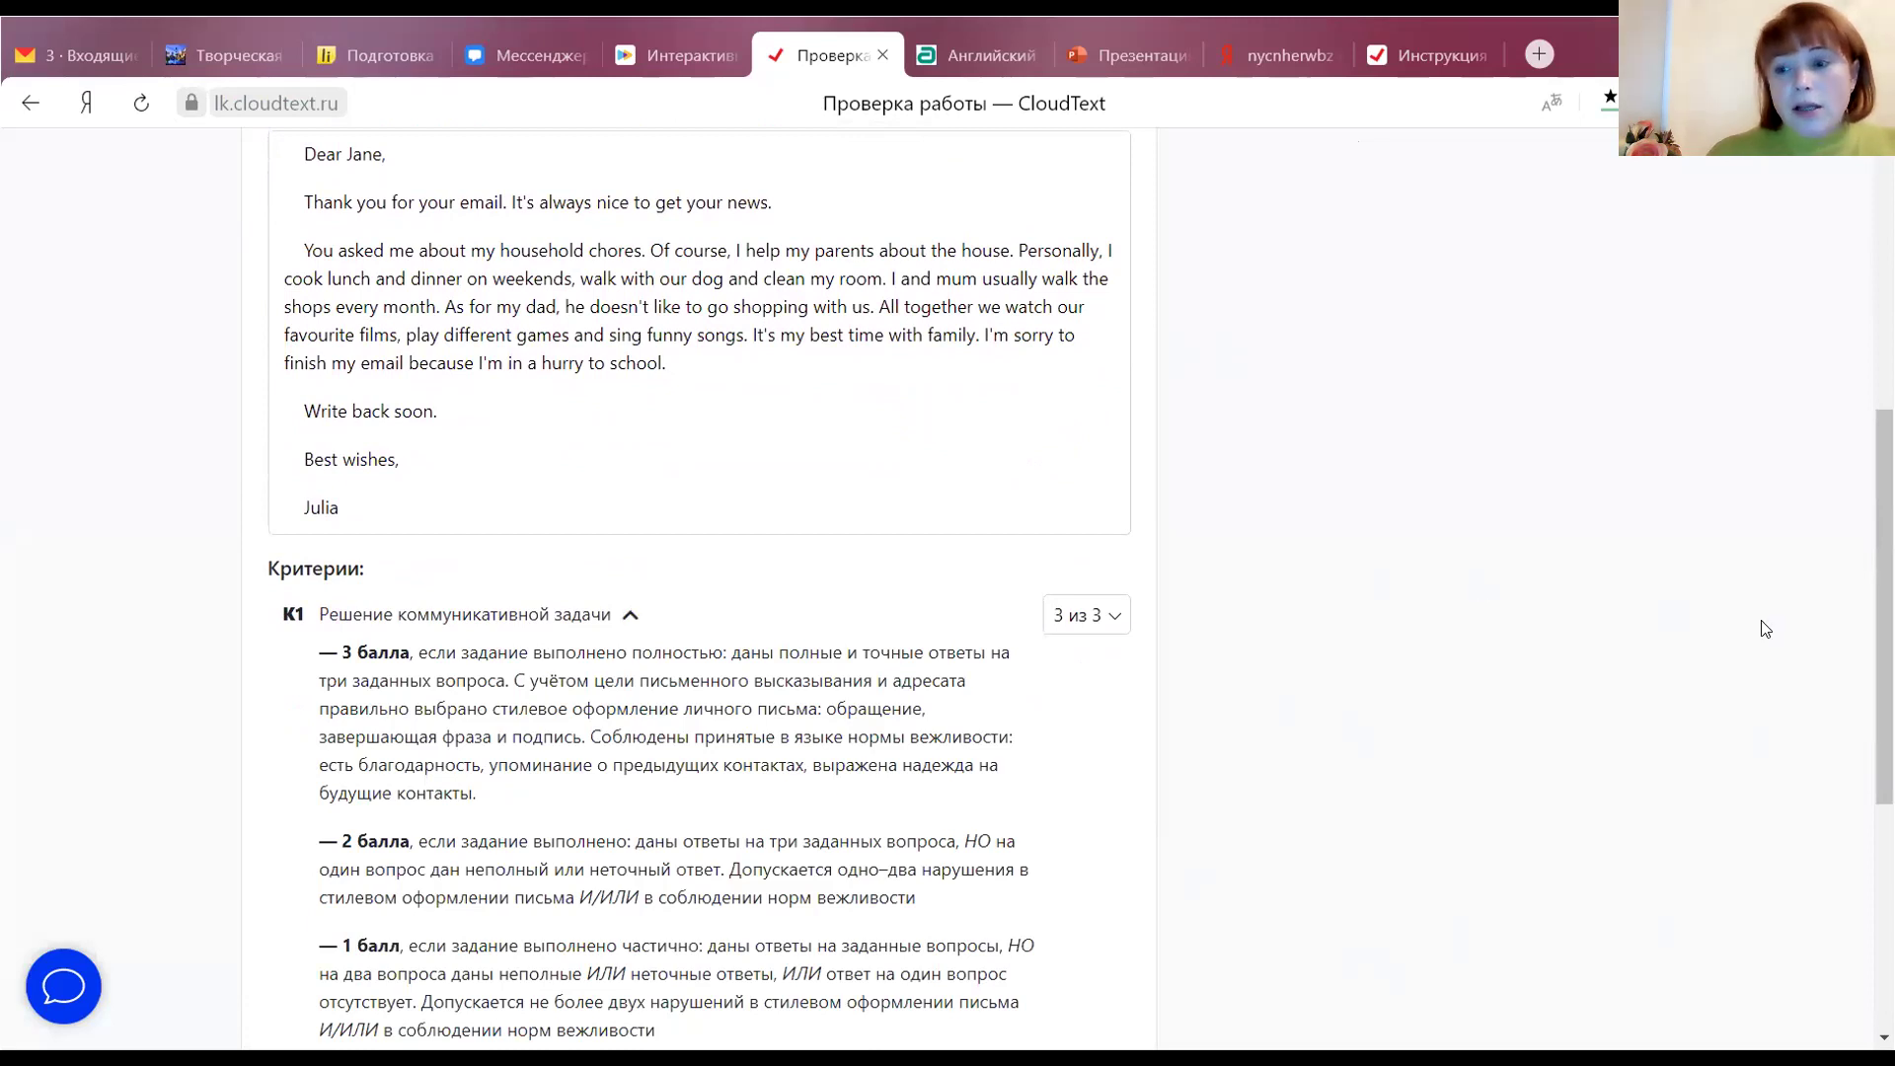
scroll(1885, 607, down, 3)
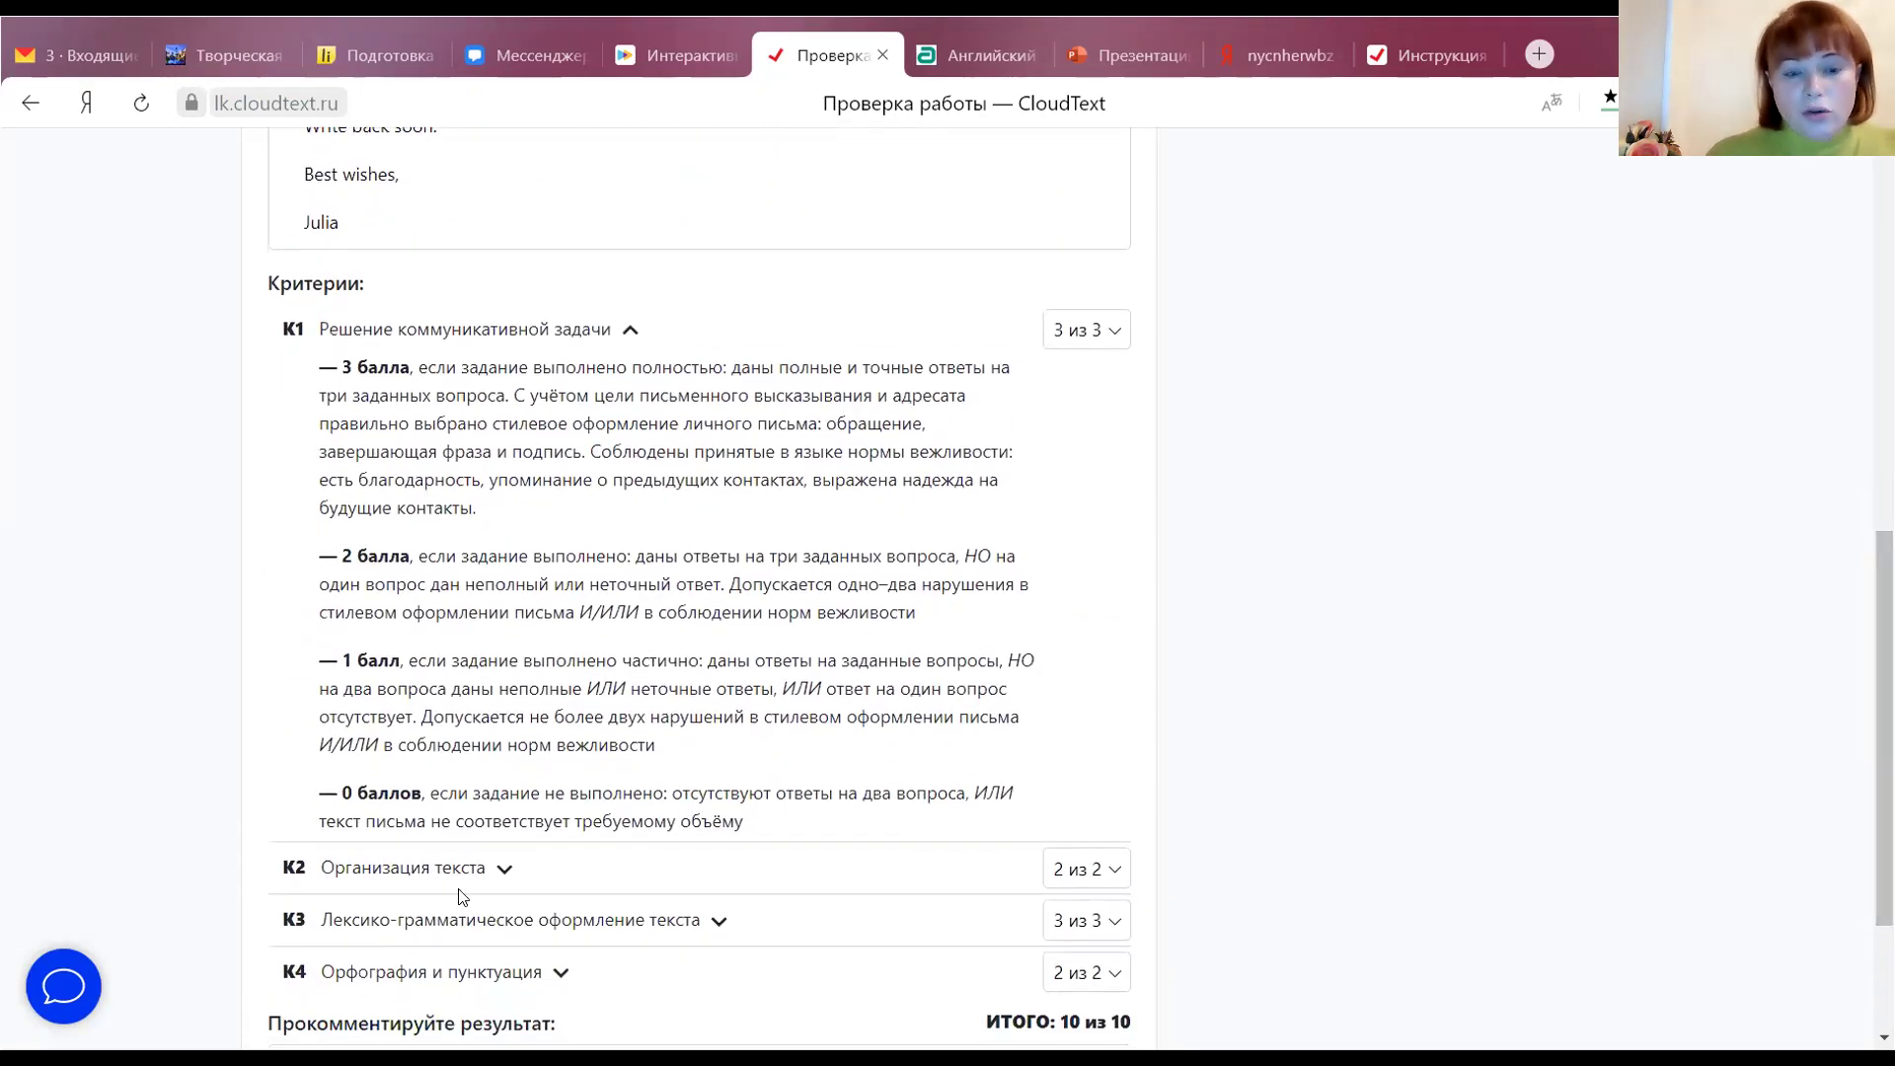
click(503, 868)
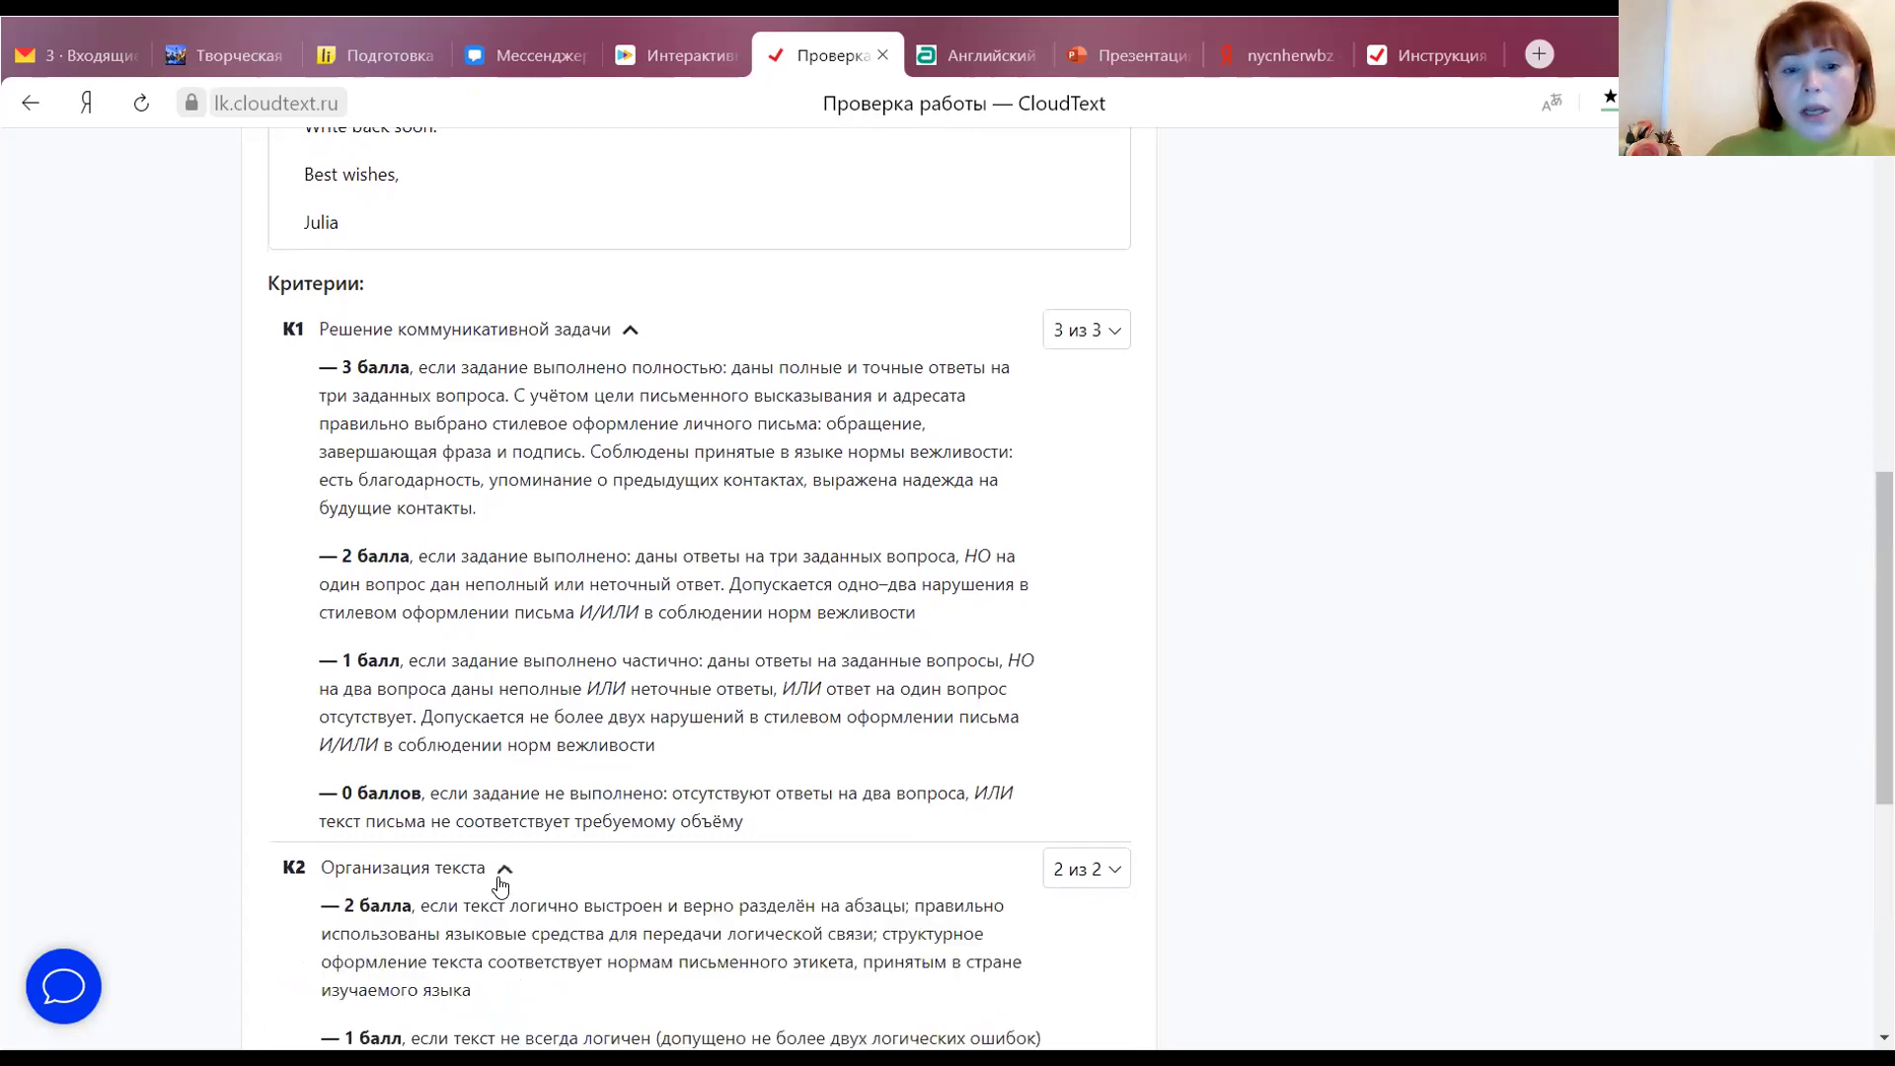
click(502, 872)
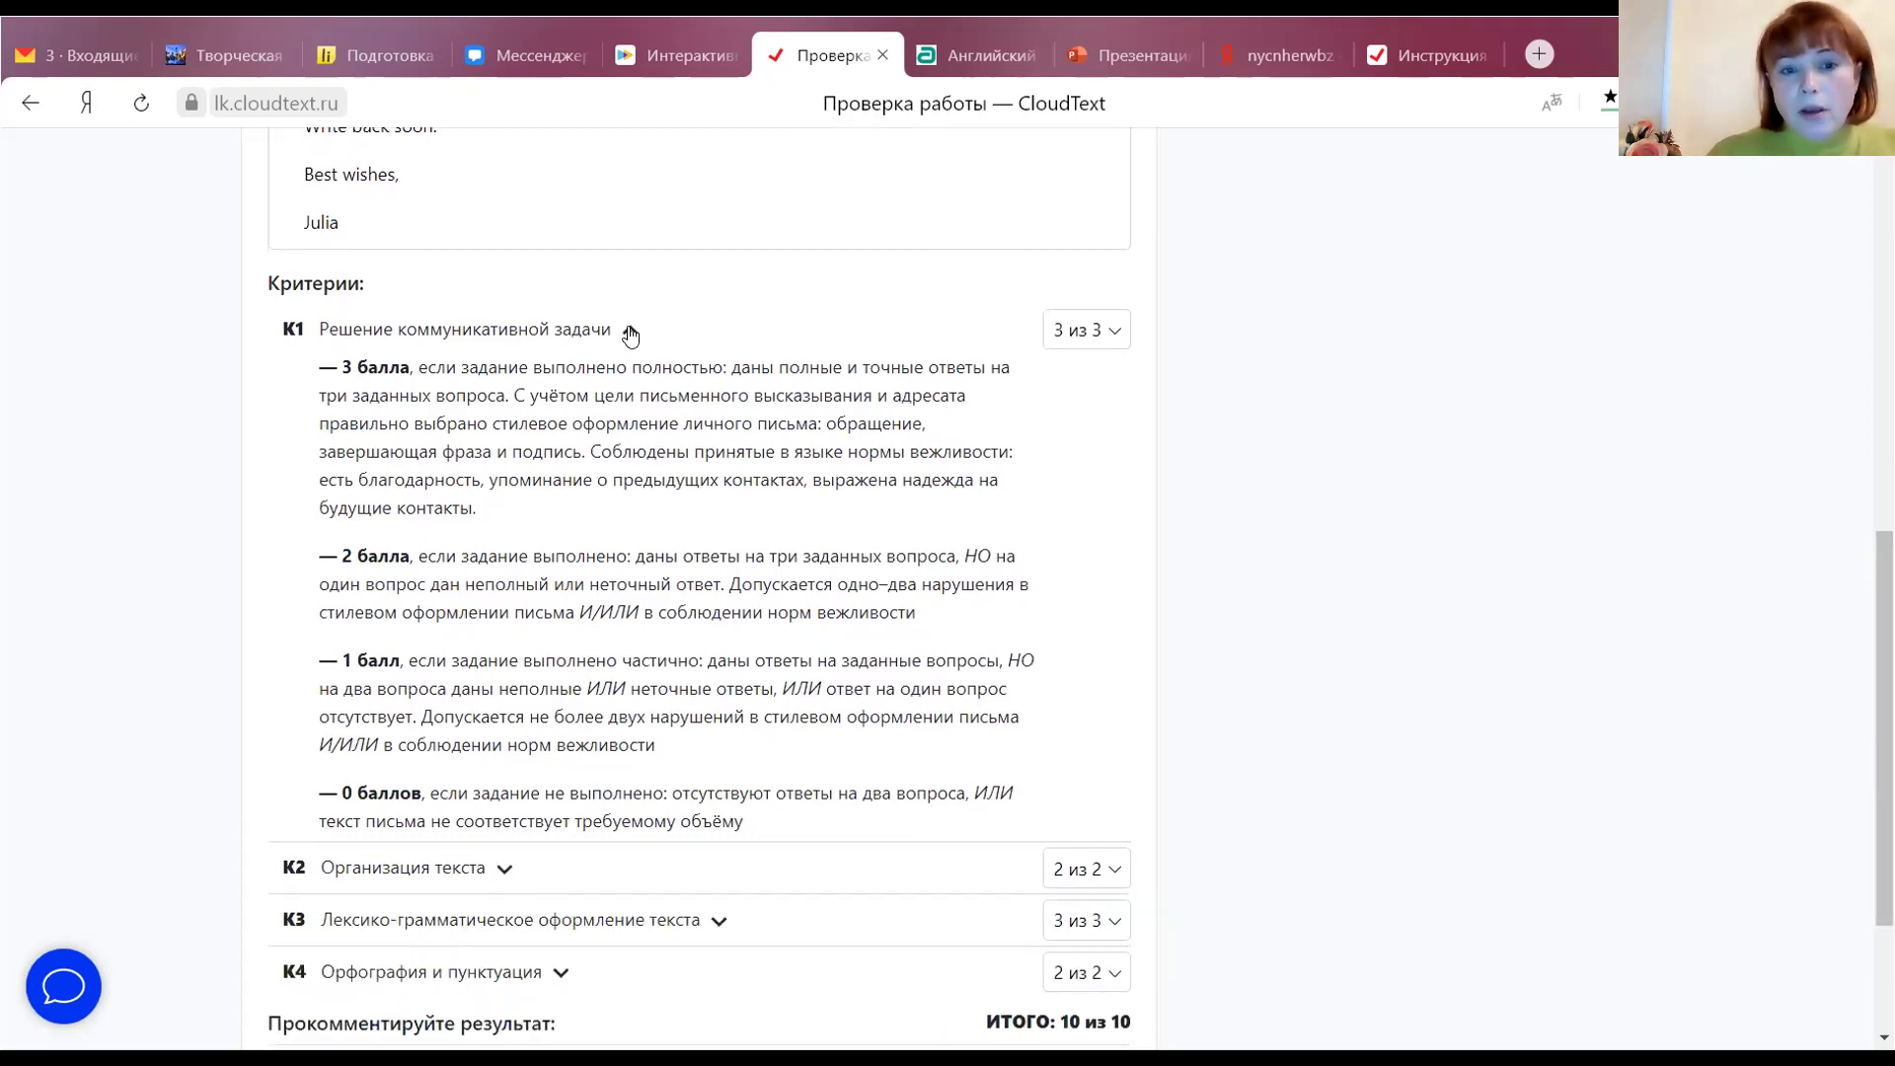
click(630, 332)
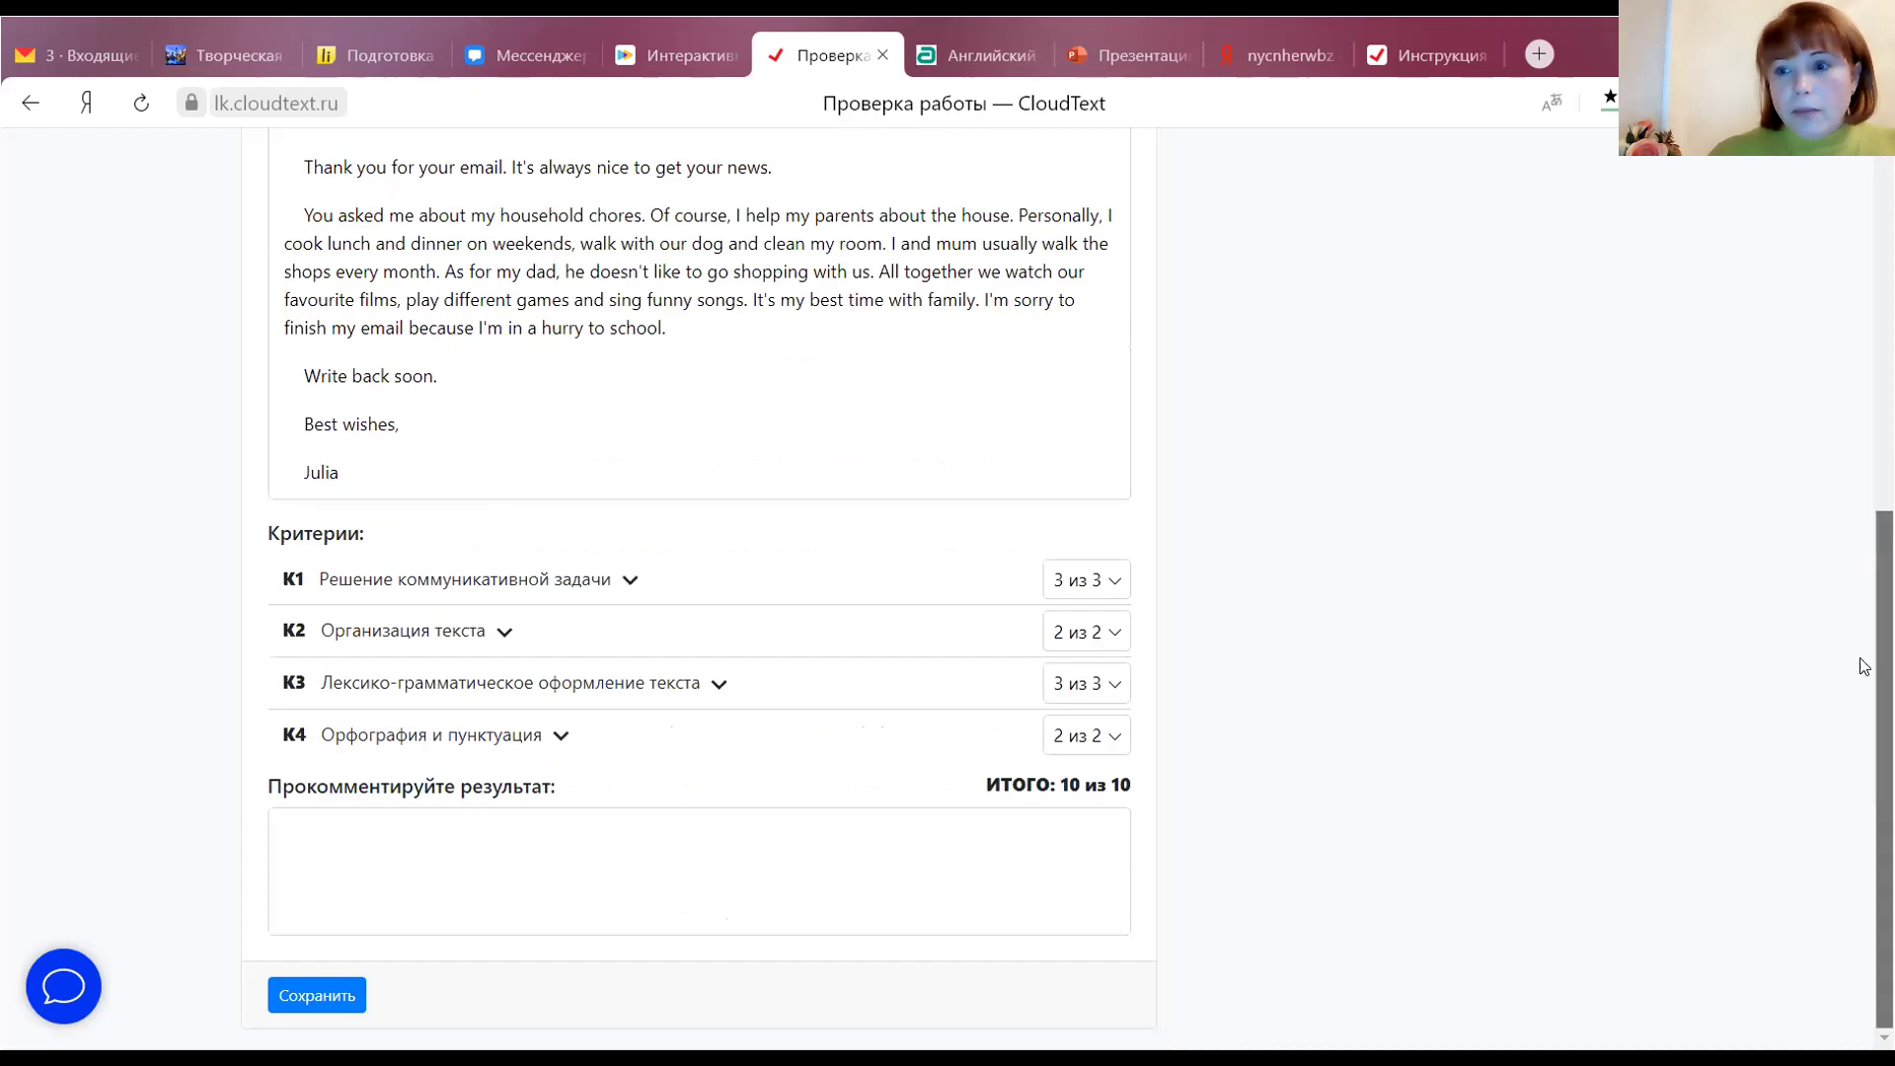
Mark "hank you fo" in the student's letter and save the fragment comment "uwgffwehahfrkghrfh" for it
scroll(1864, 666, up, 5)
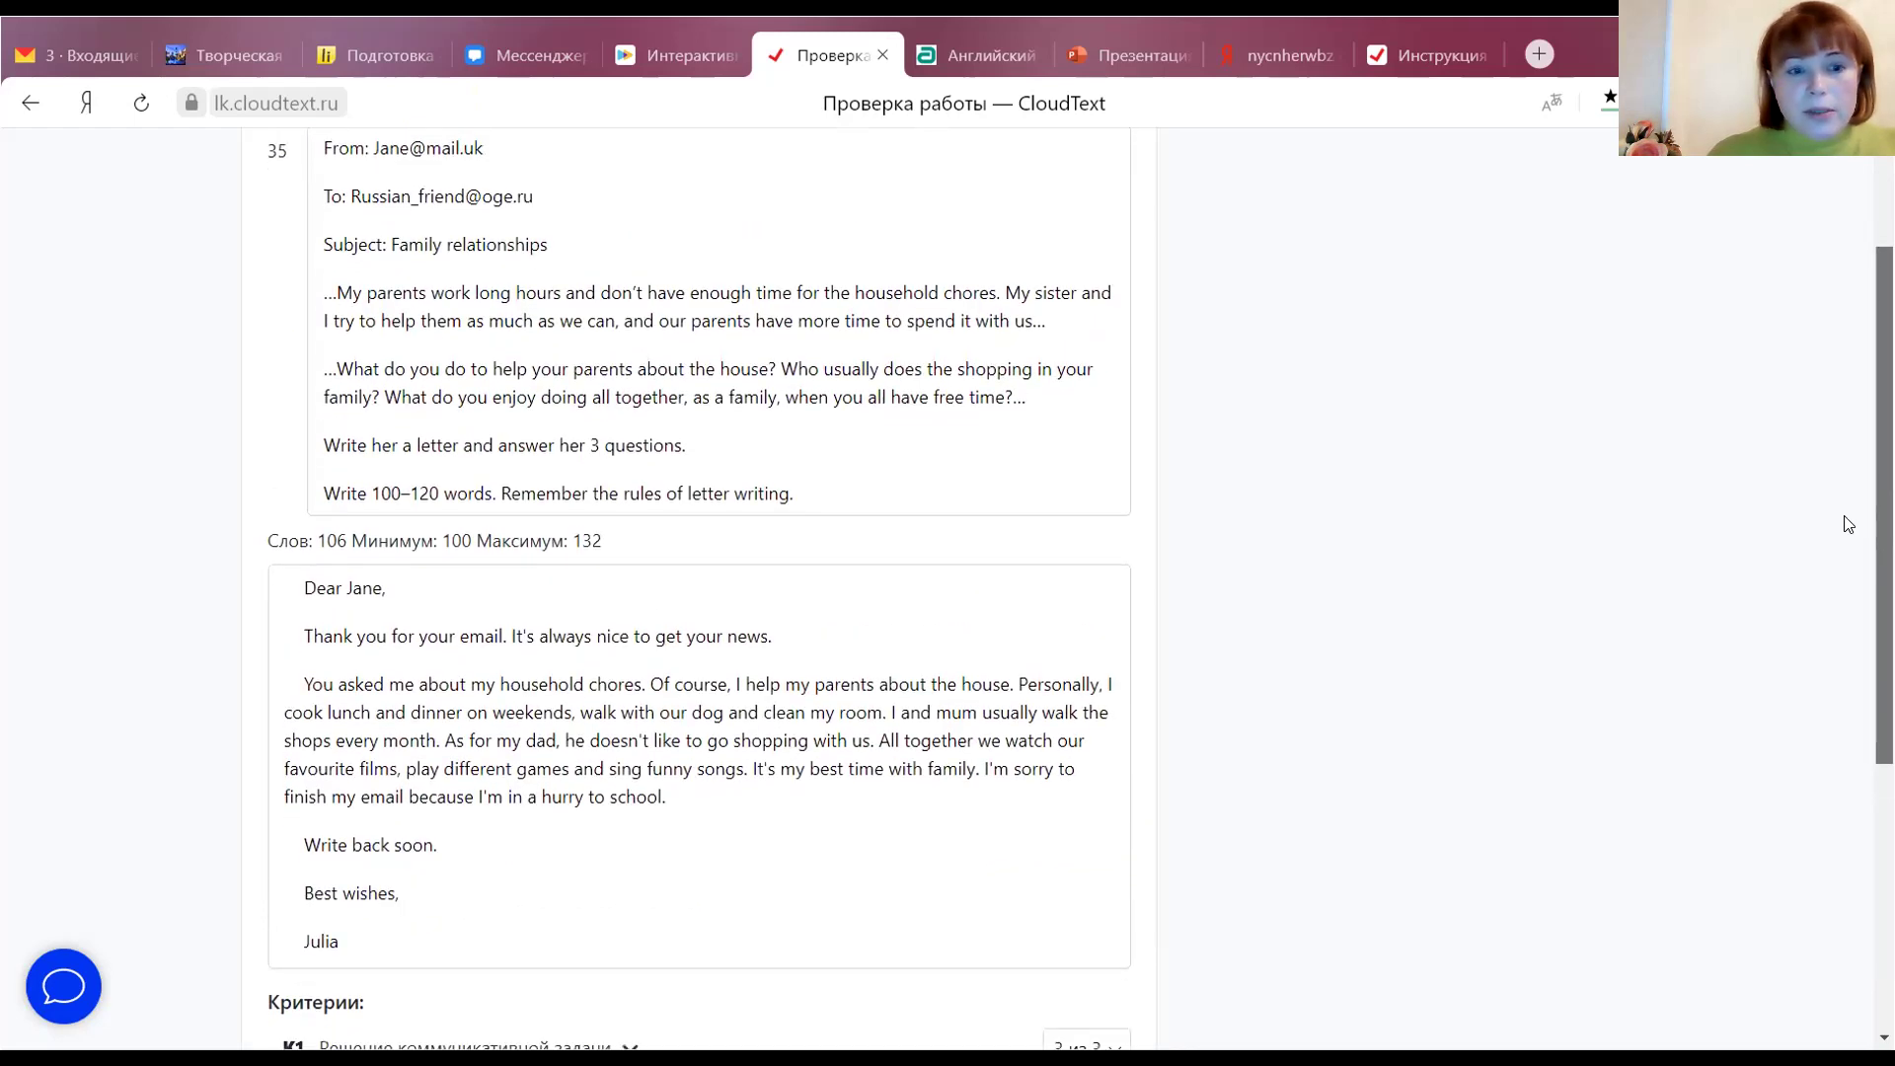
scroll(1849, 529, down, 1)
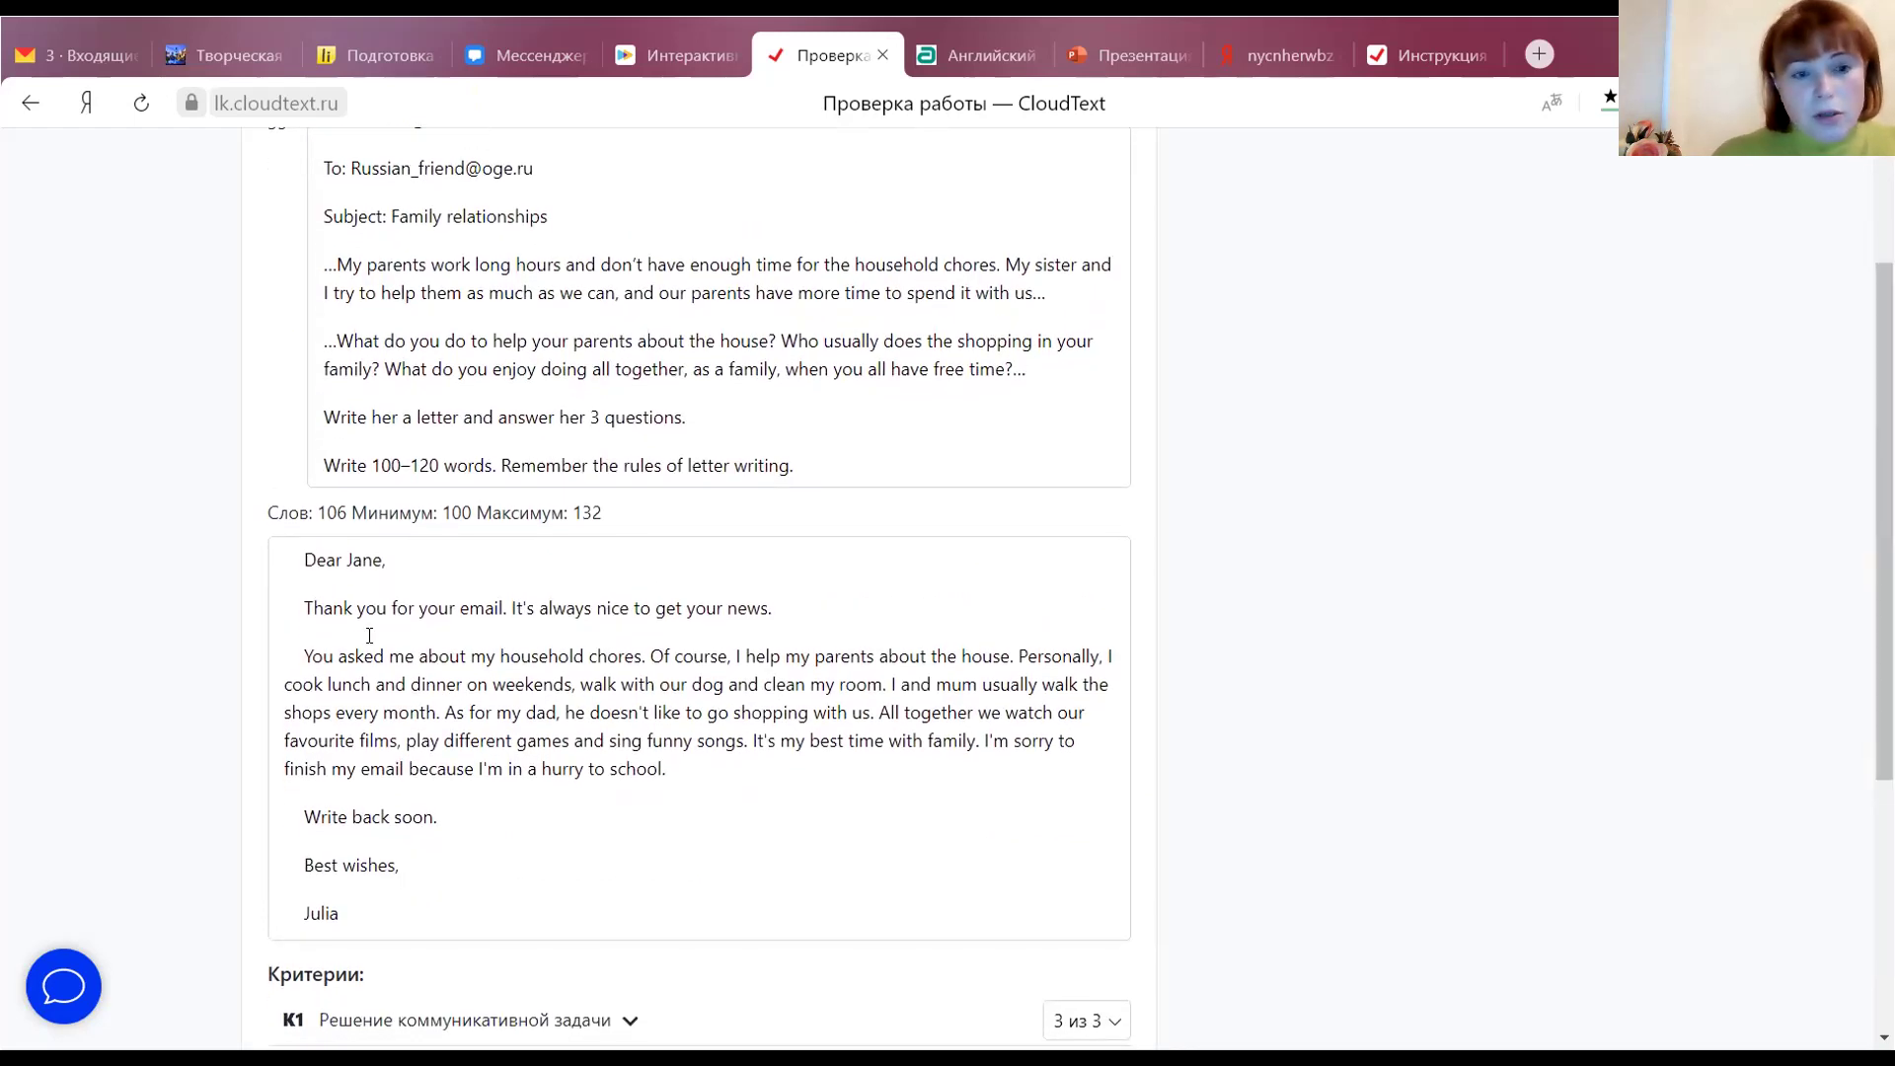
drag(312, 608, 409, 609)
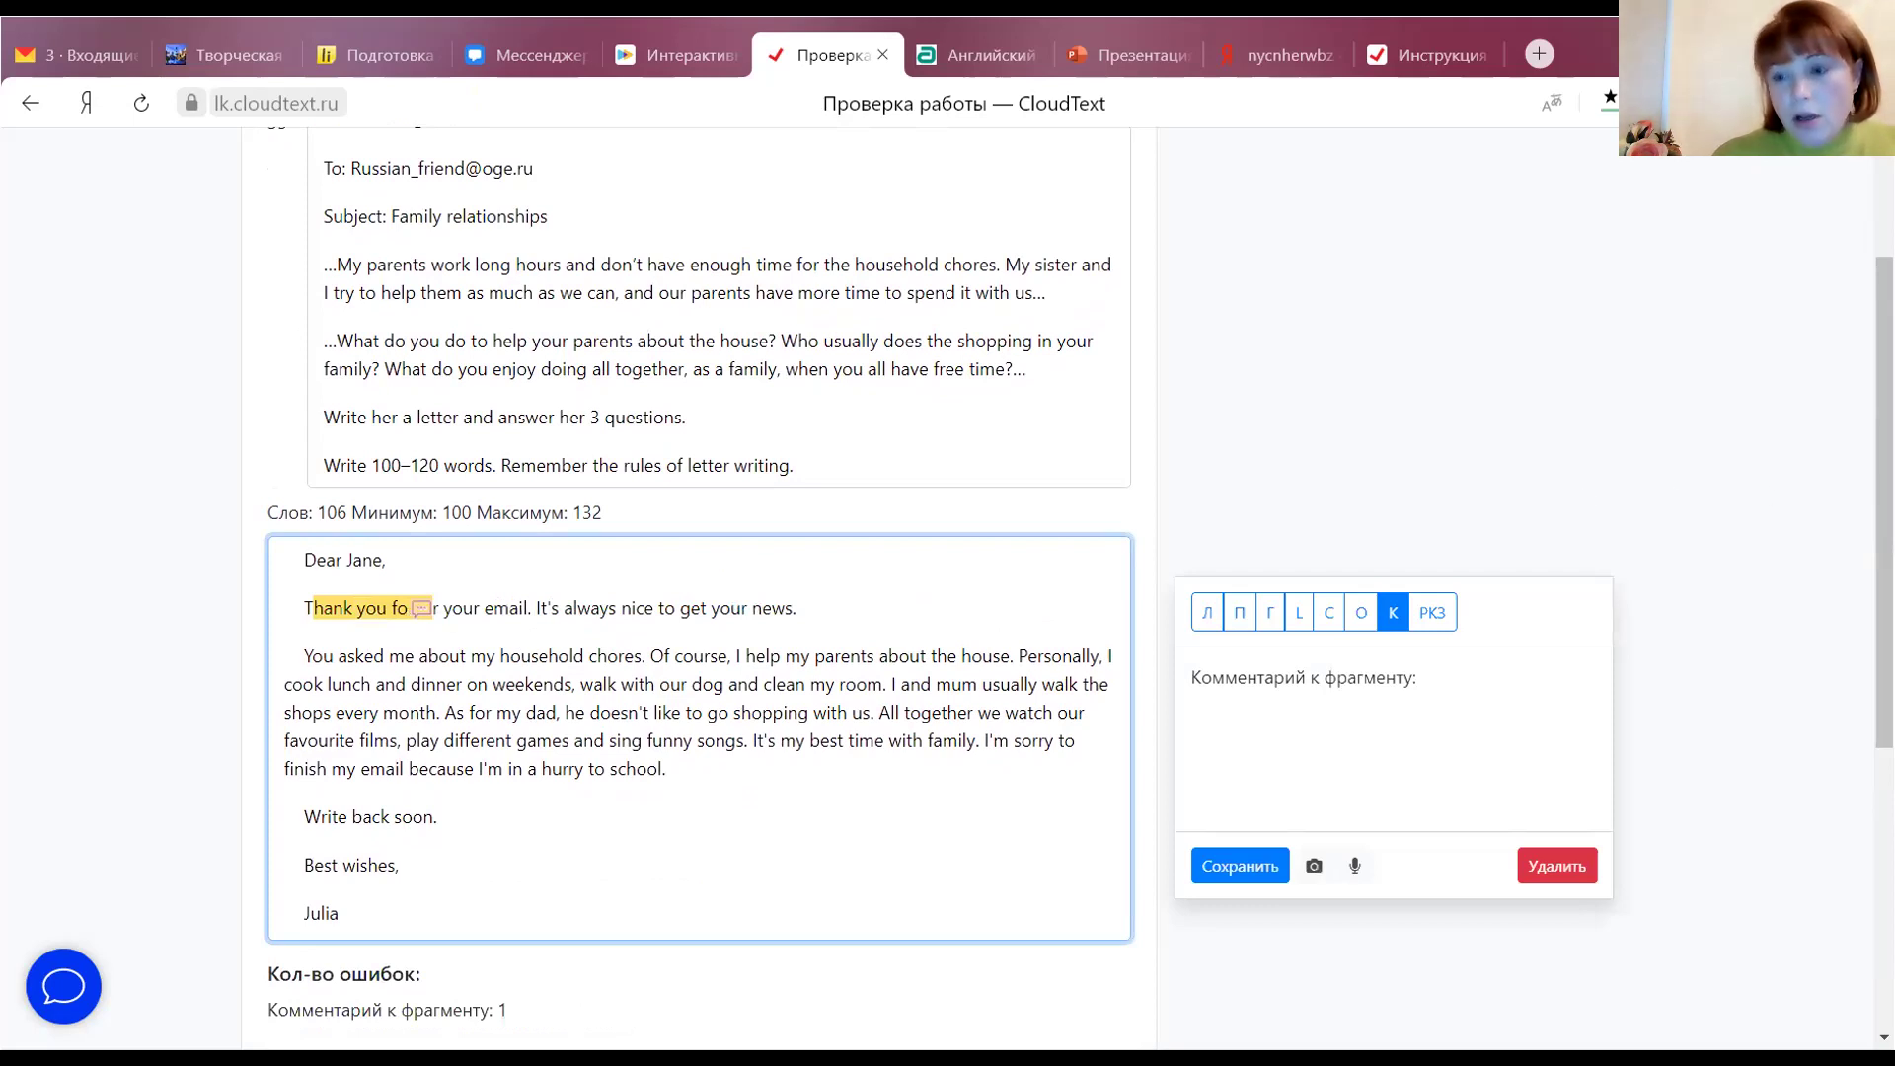
scroll(1884, 501, down, 2)
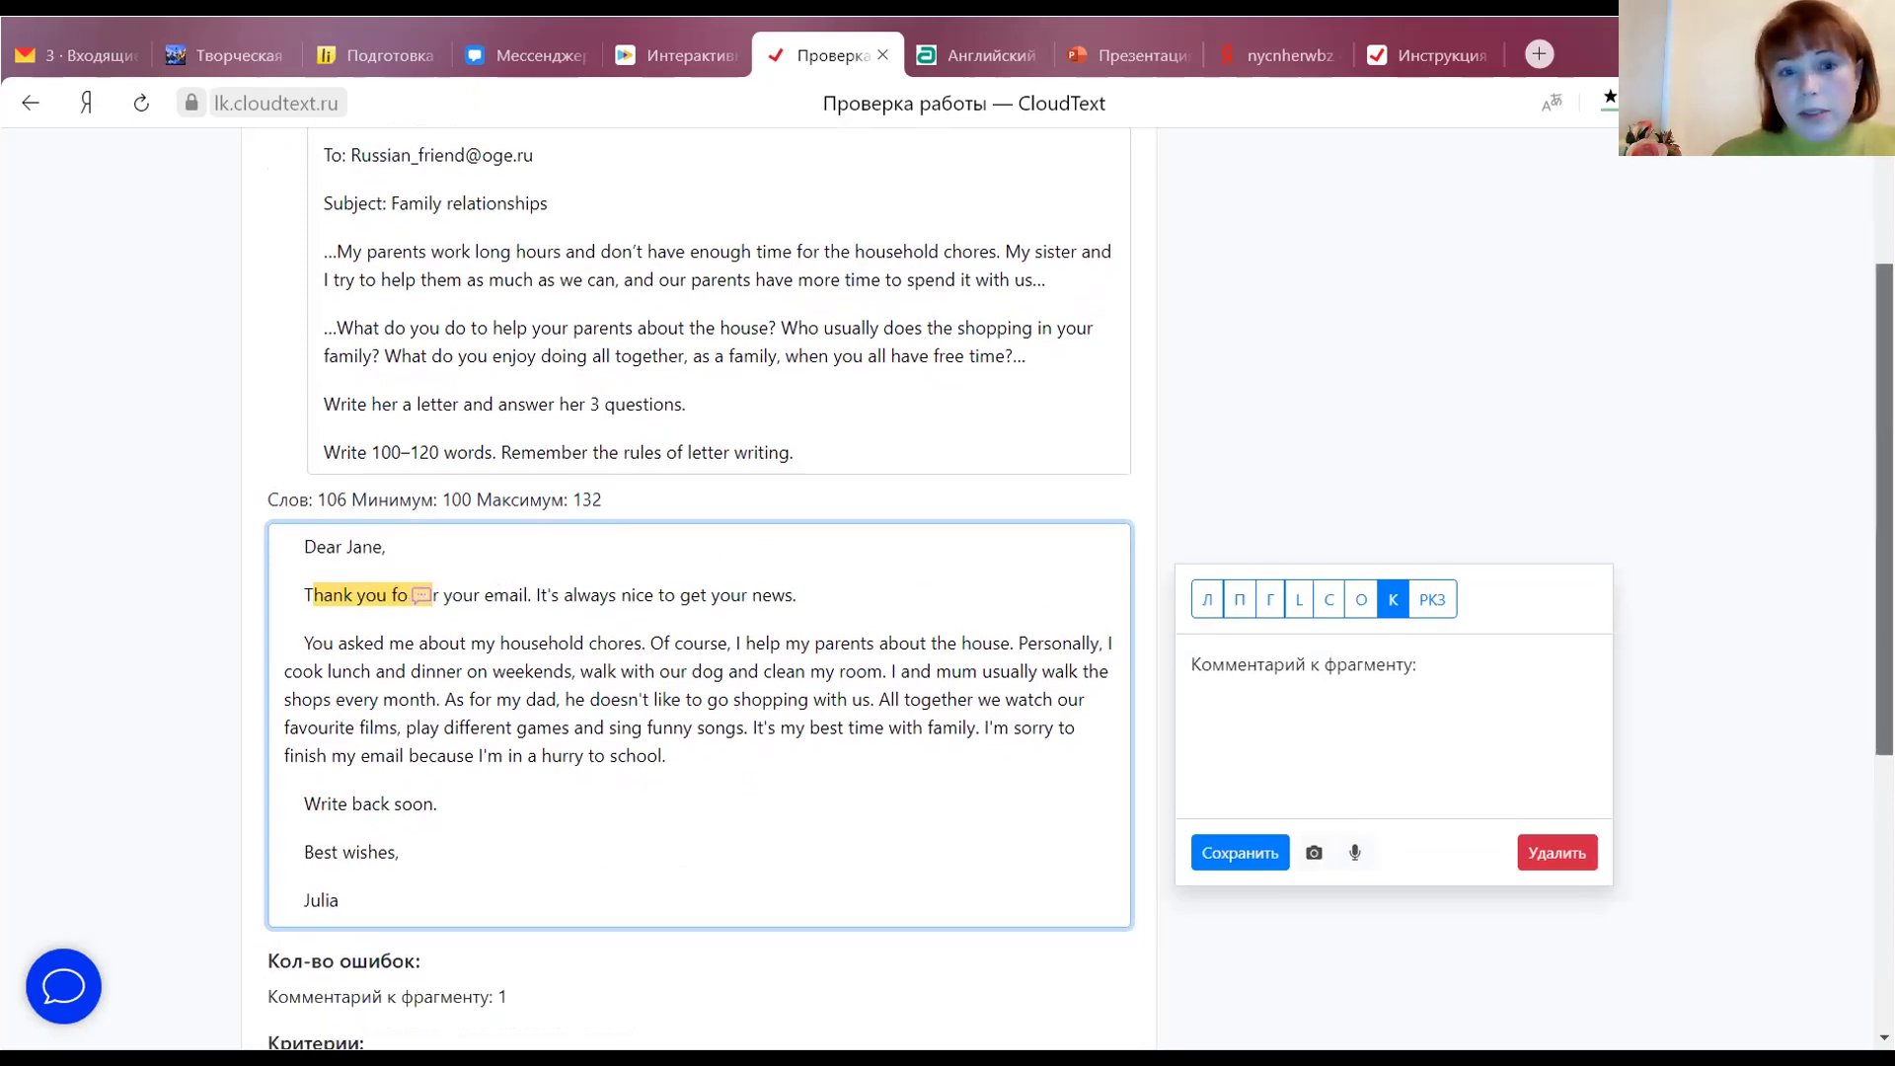
scroll(1079, 583, down, 1)
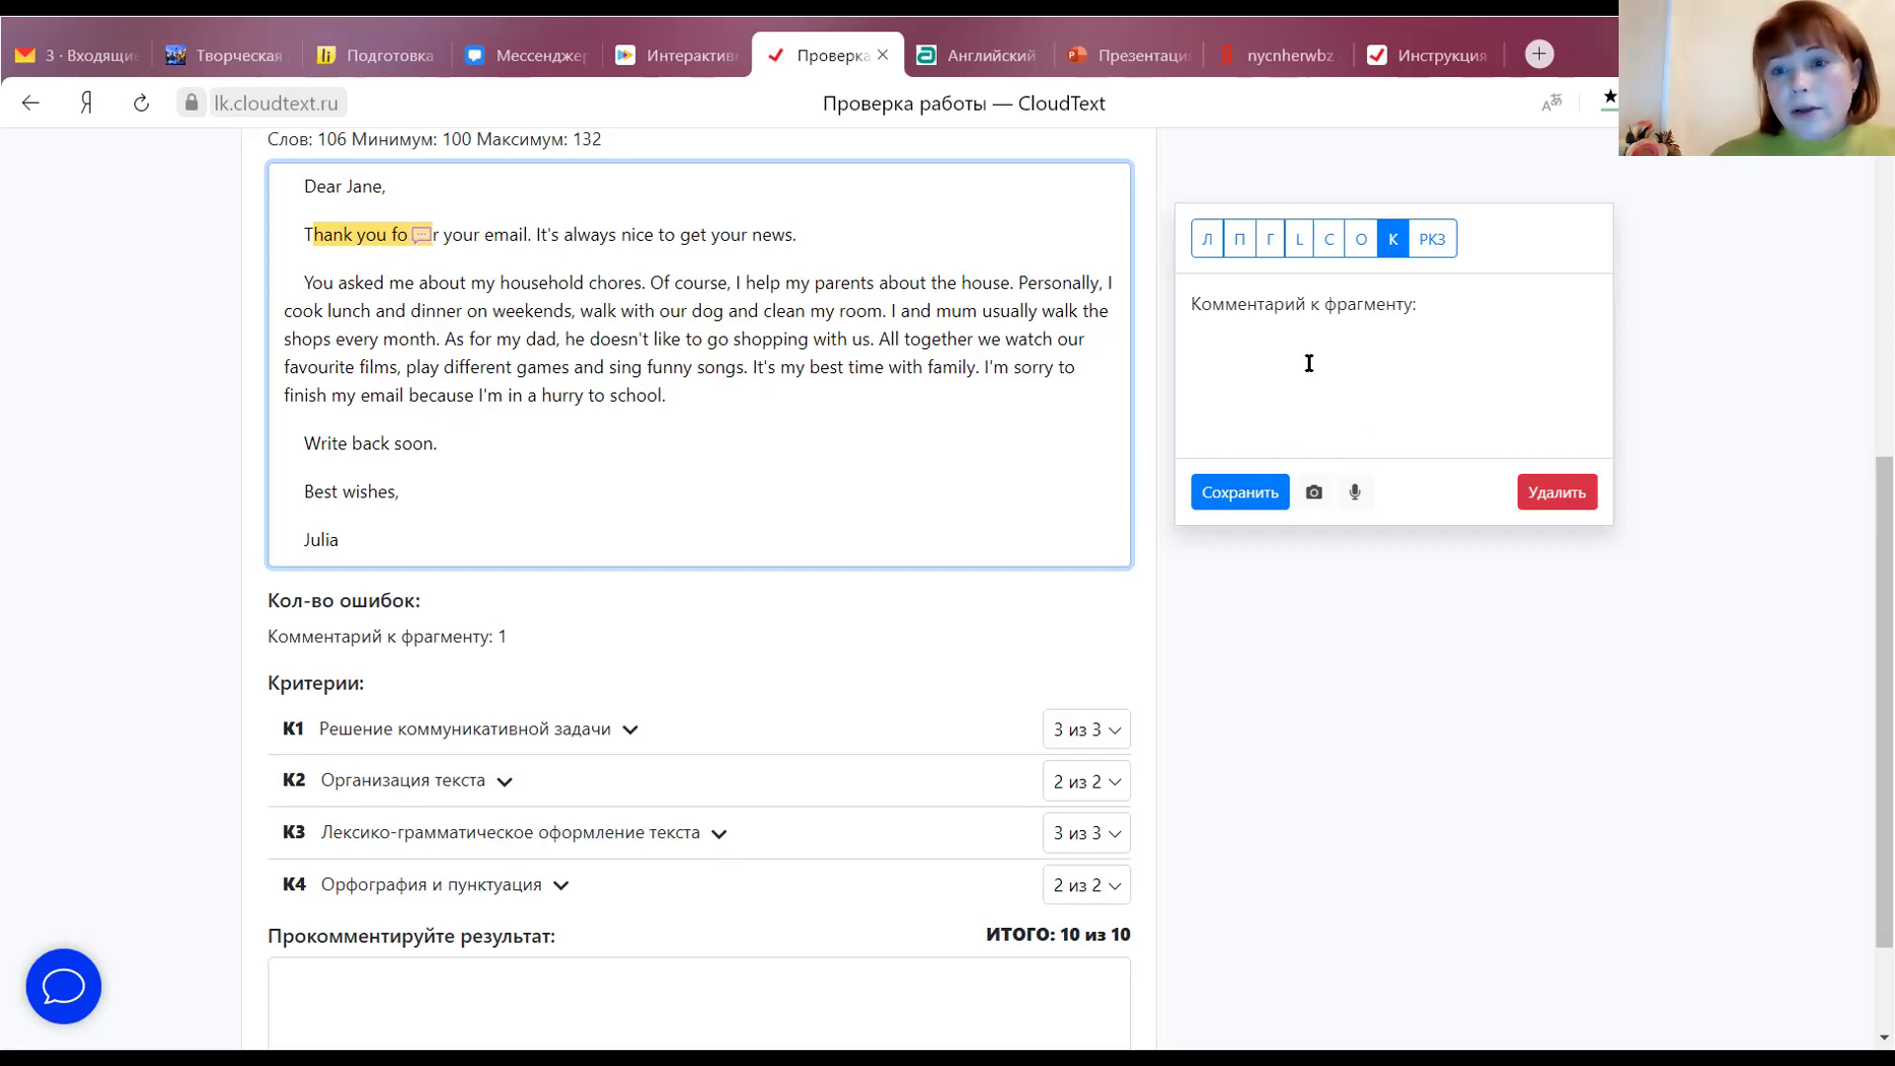
click(1260, 341)
text(uwgffwehahfrkghrfh)
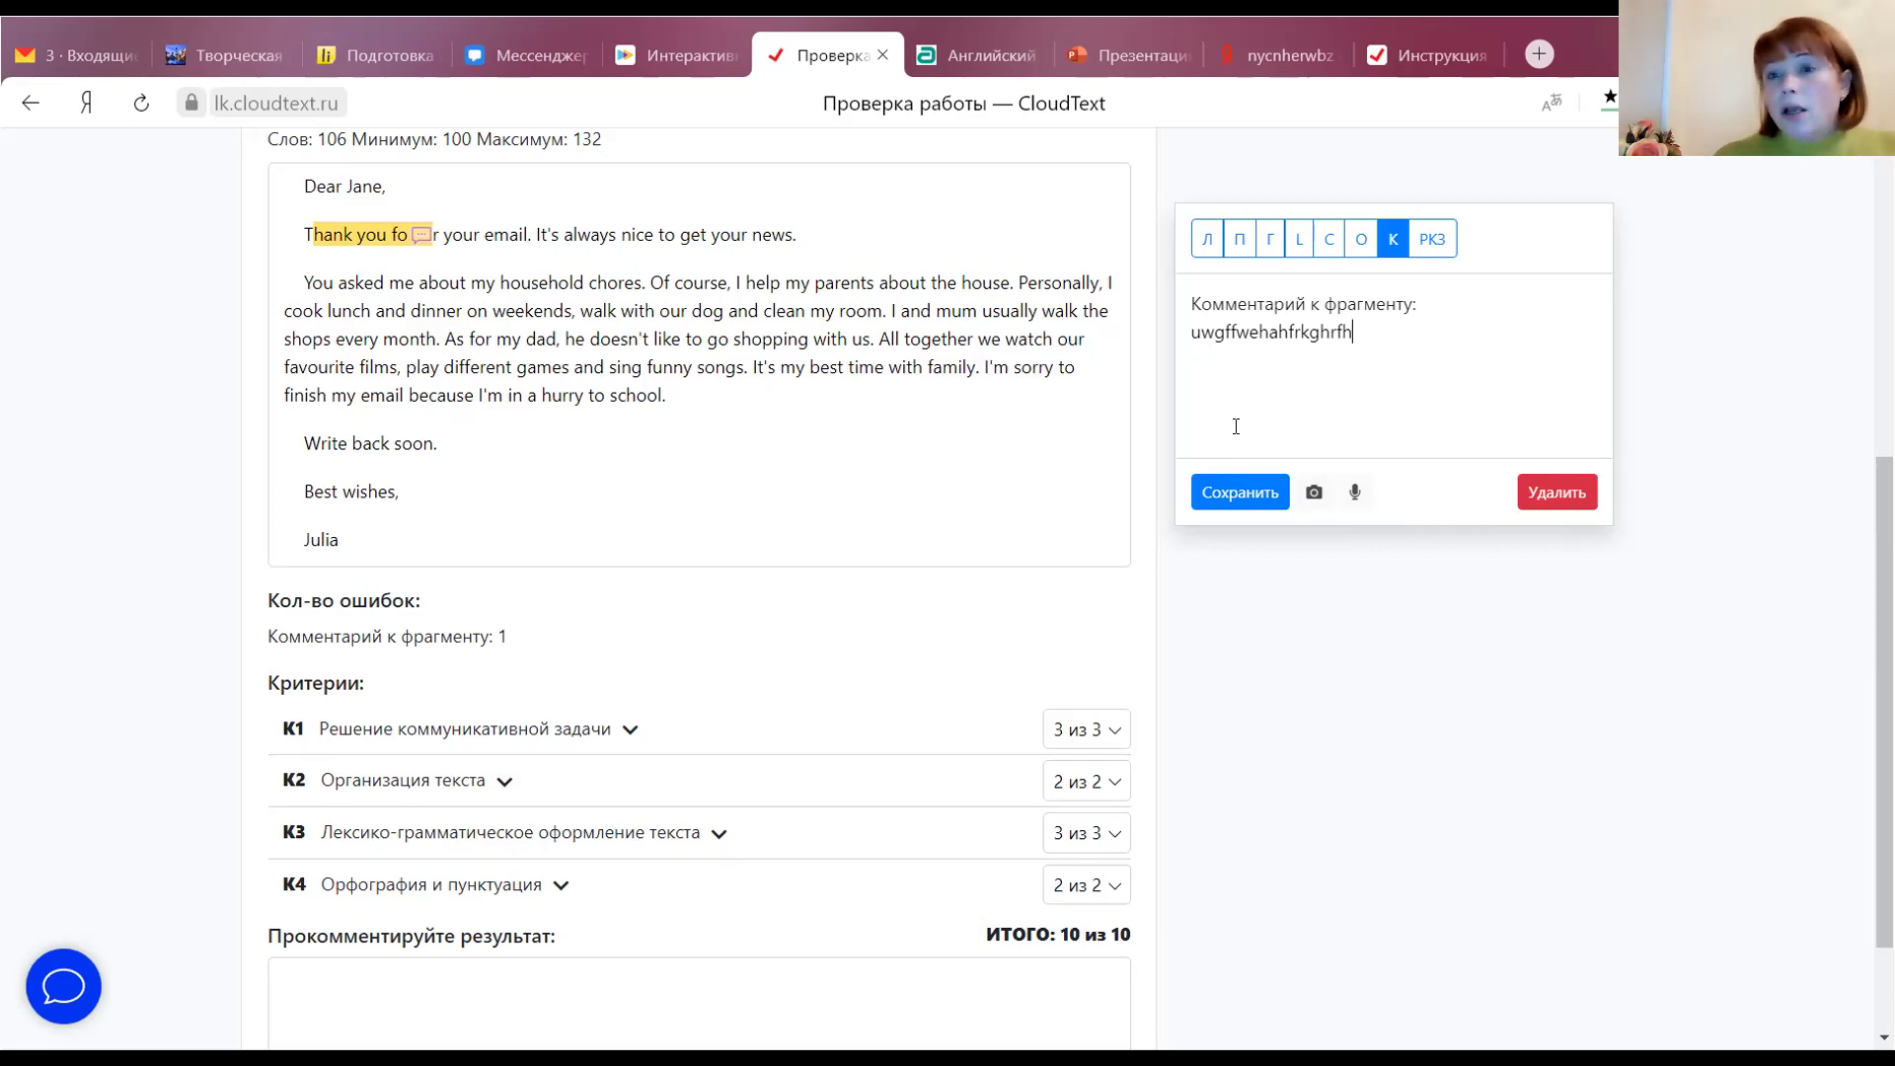
click(1238, 496)
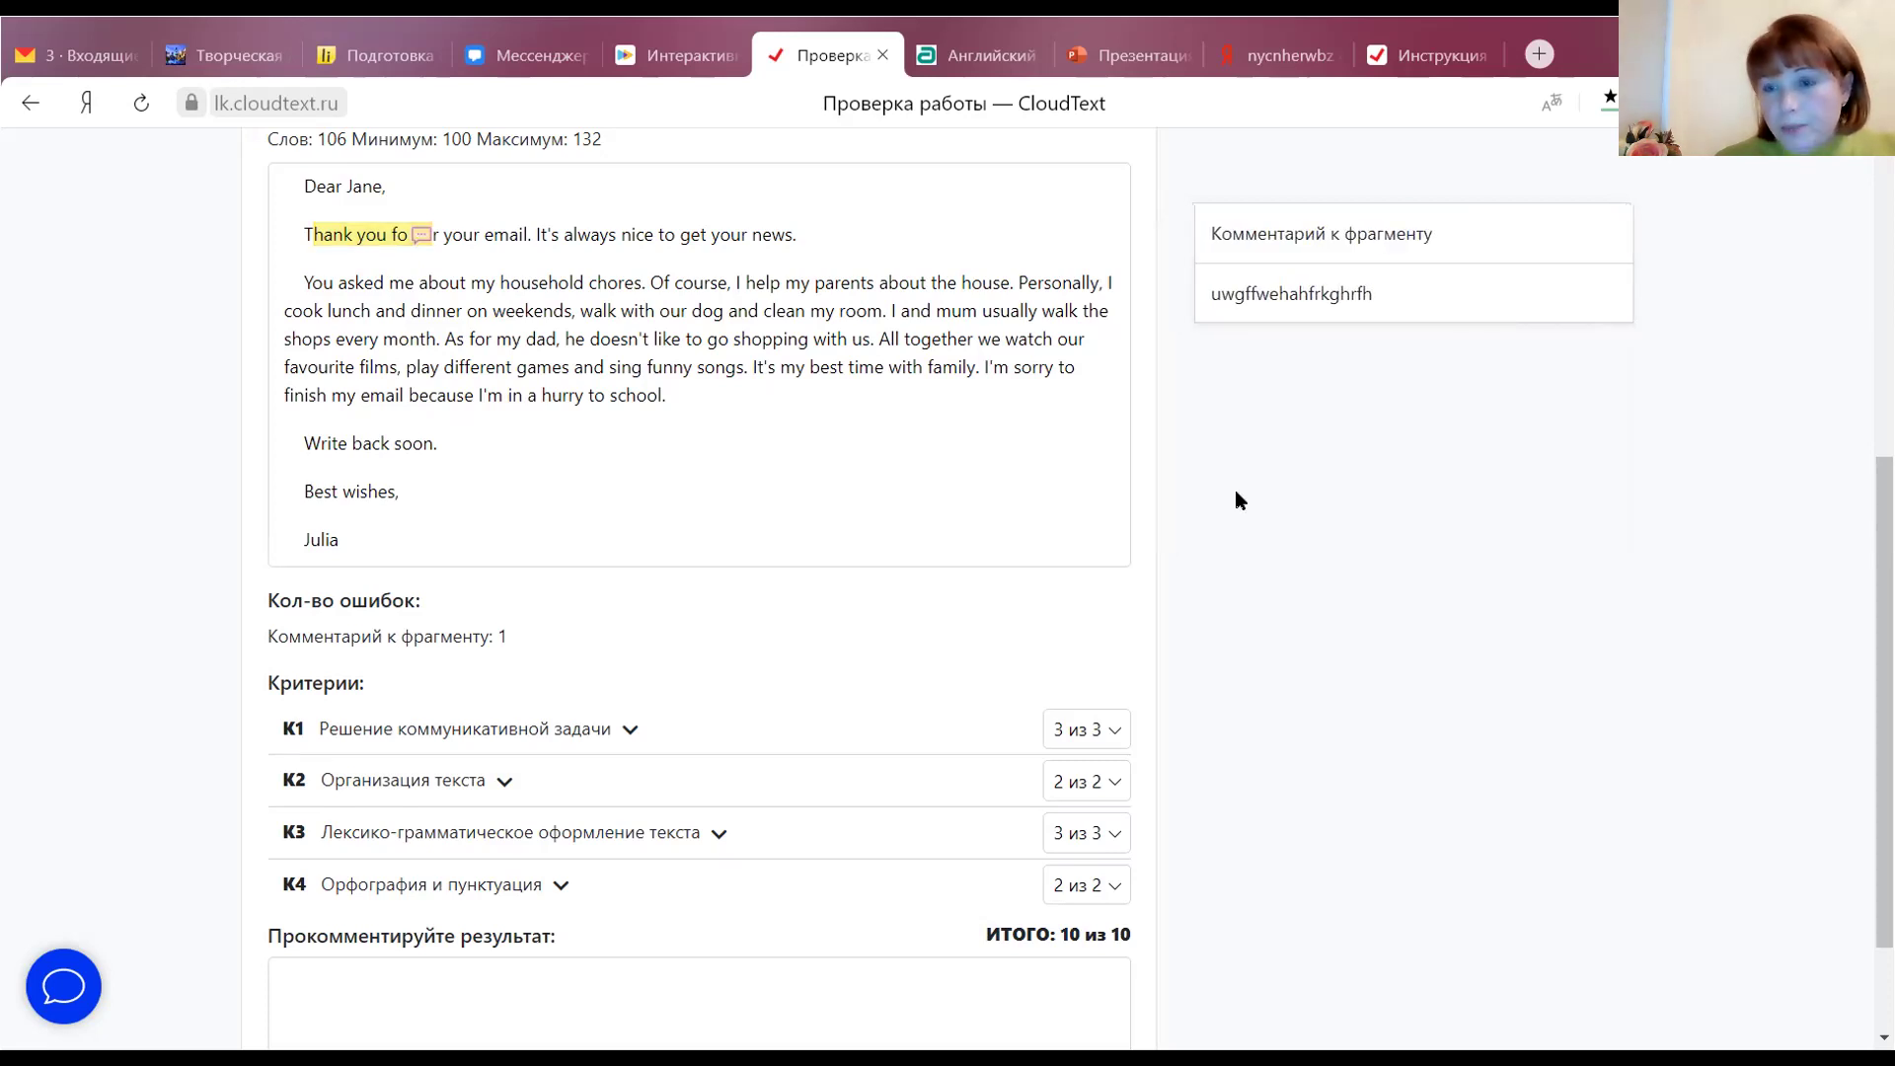
Mark "Of course, I help m" in the letter as a Пунктуационная error and save the comment "dhkhgekhgkuhgtk" for it
double_click(655, 282)
drag(722, 290, 799, 294)
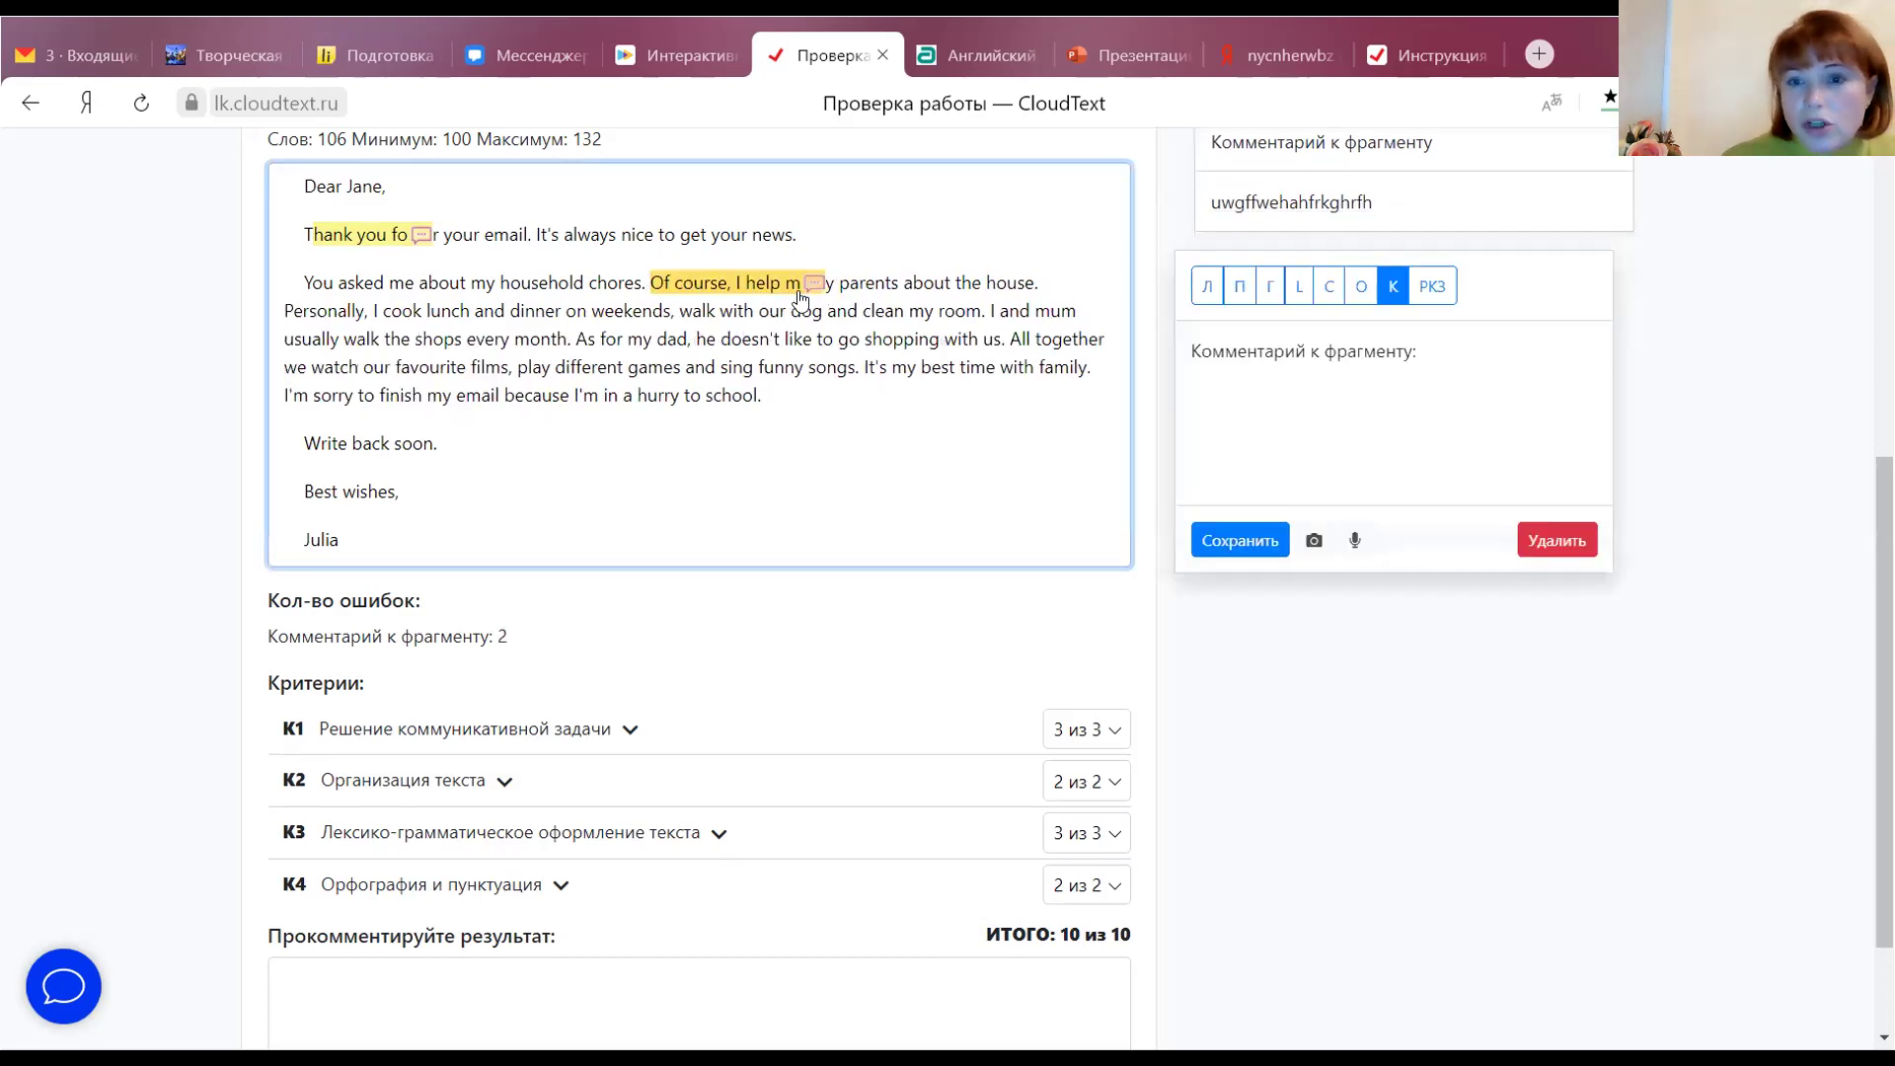
click(1241, 286)
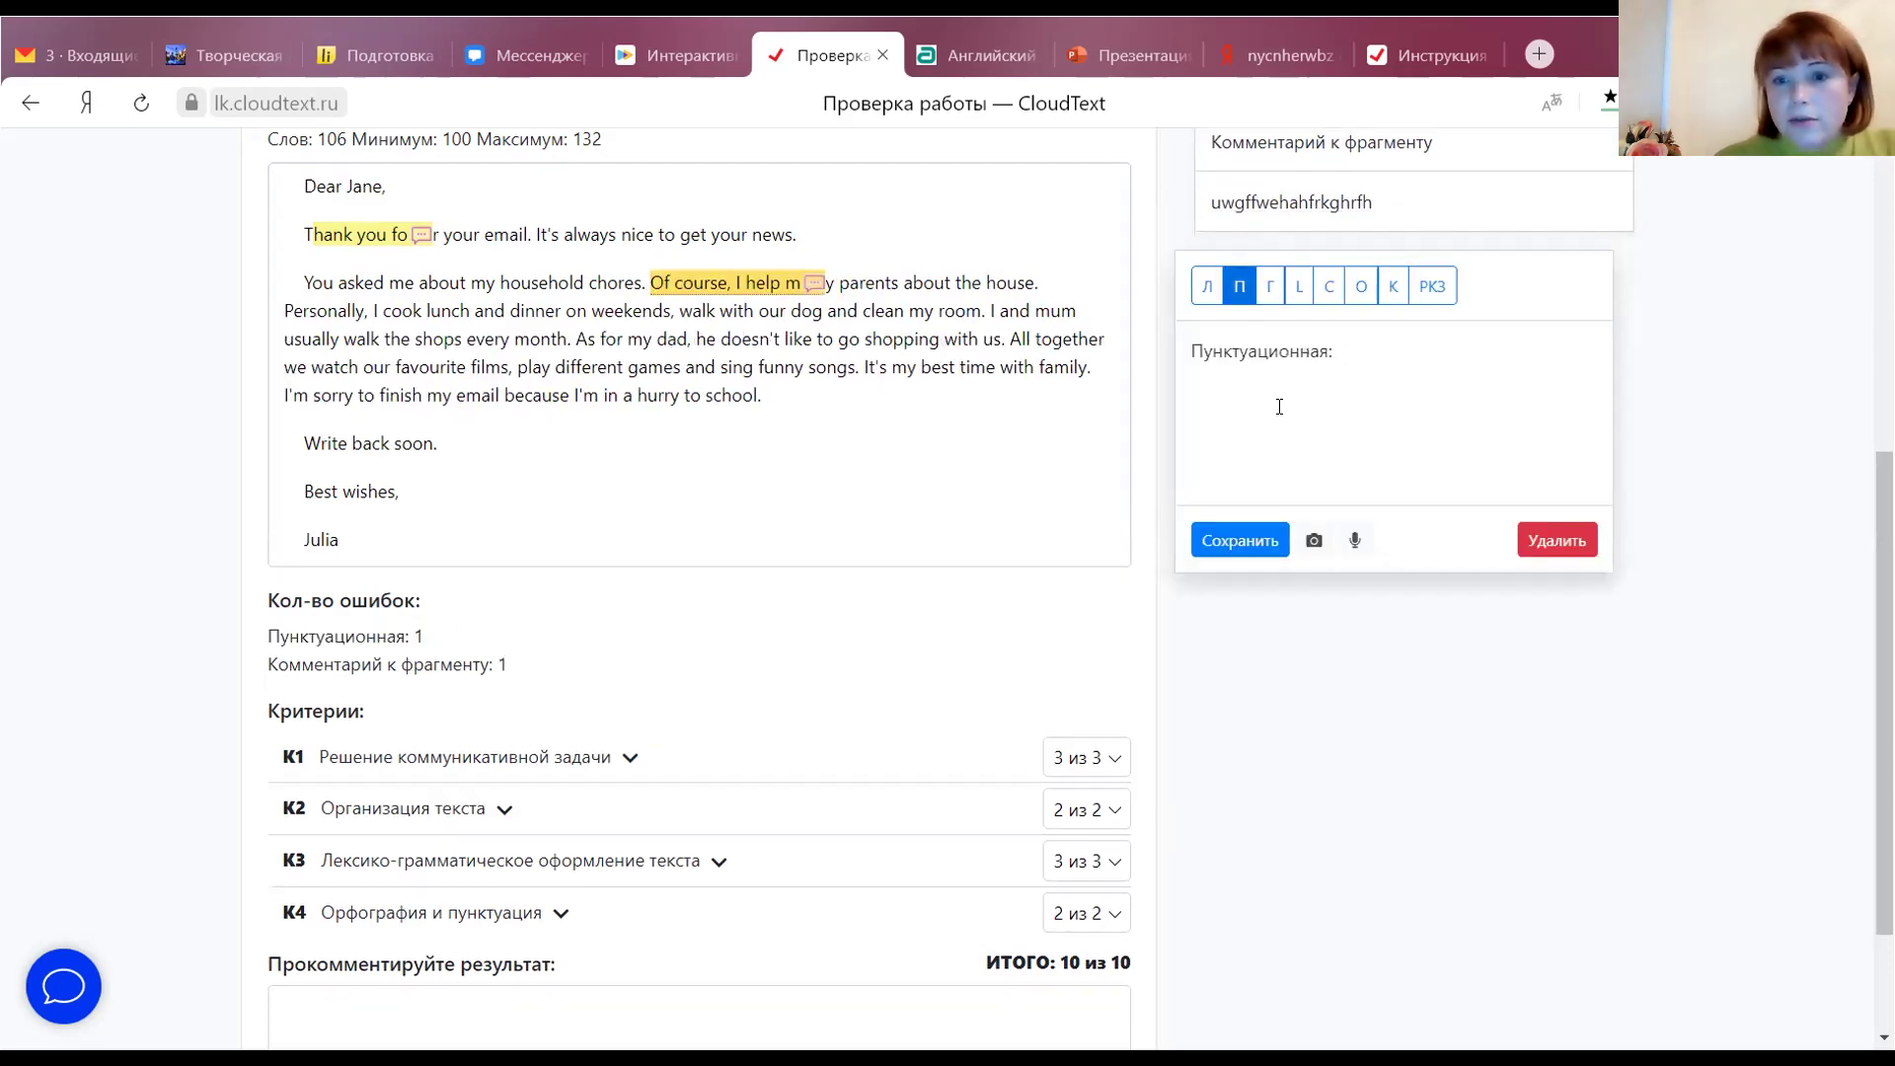
text(dhkhgekhgkuhgtk)
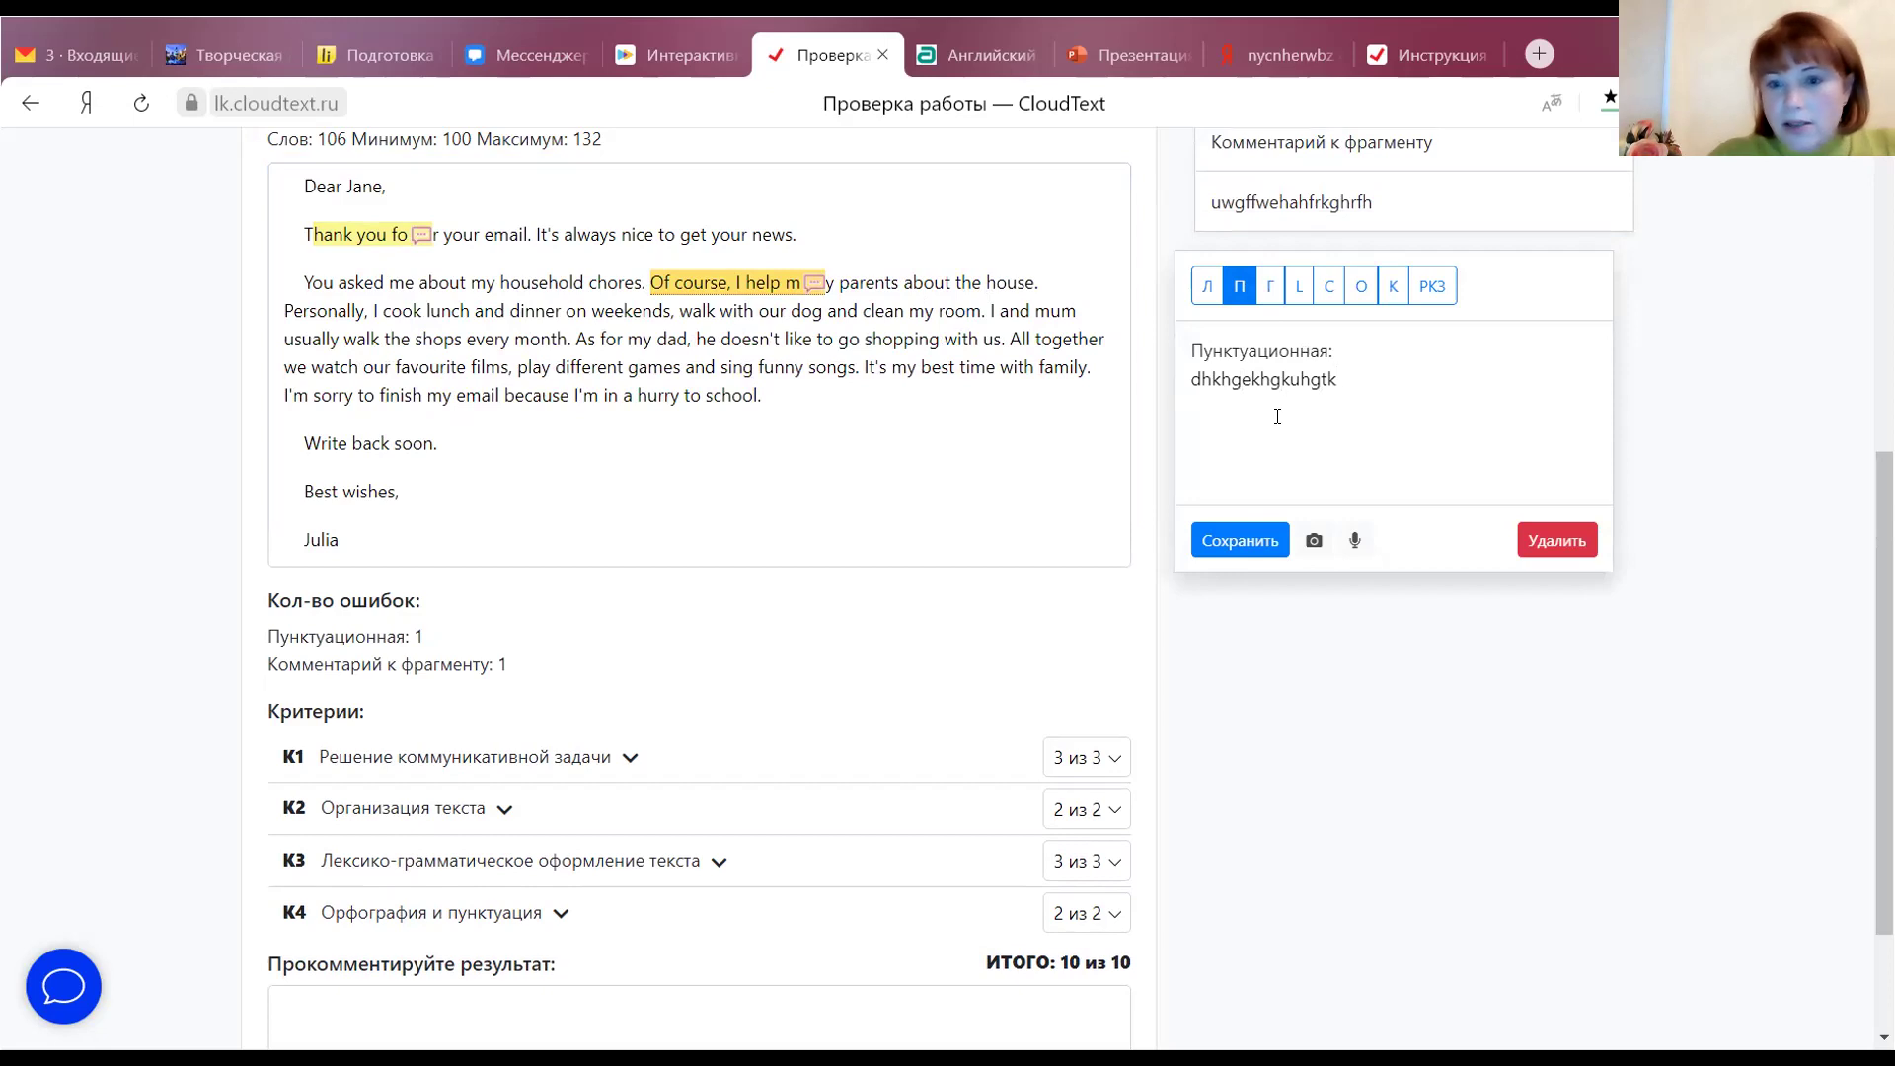
click(1217, 546)
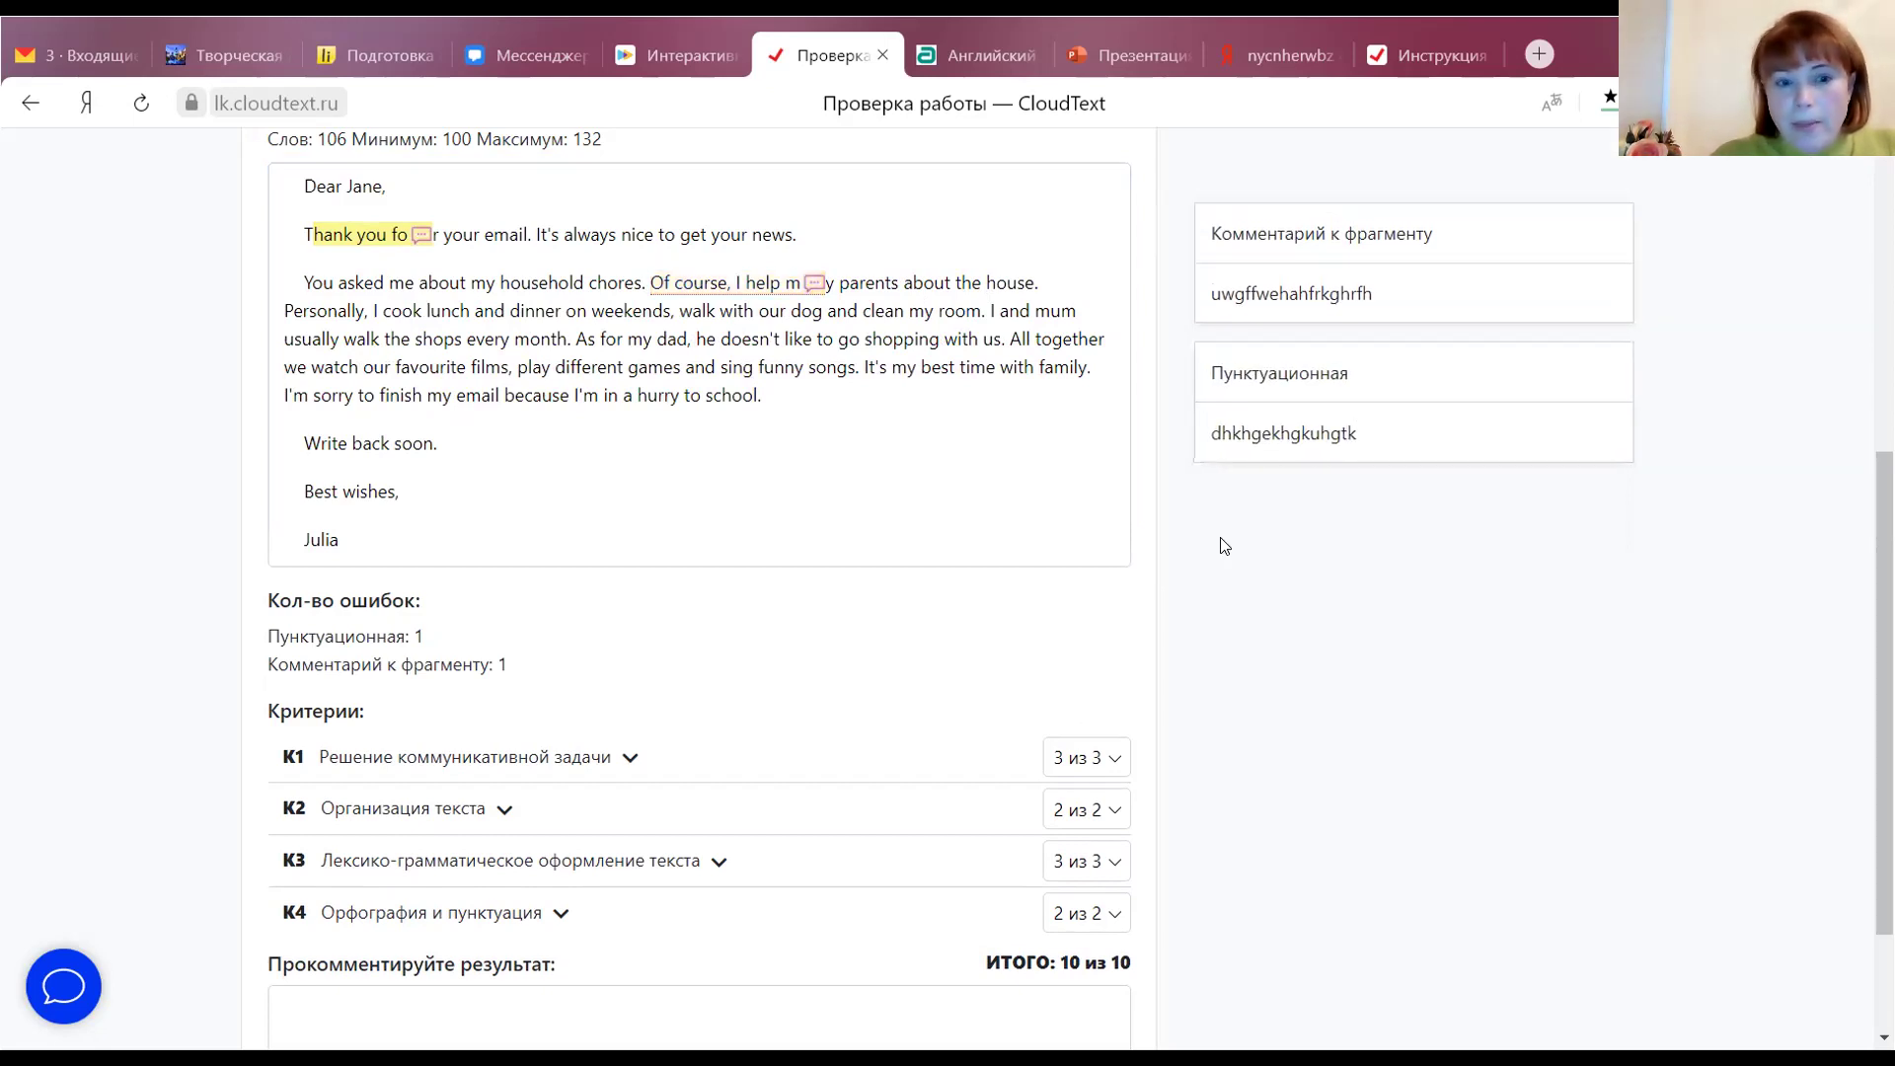
Mark the passage from "As for my dad" through "in a hurry to school." as an РКЗ remark and save it
drag(575, 336, 762, 394)
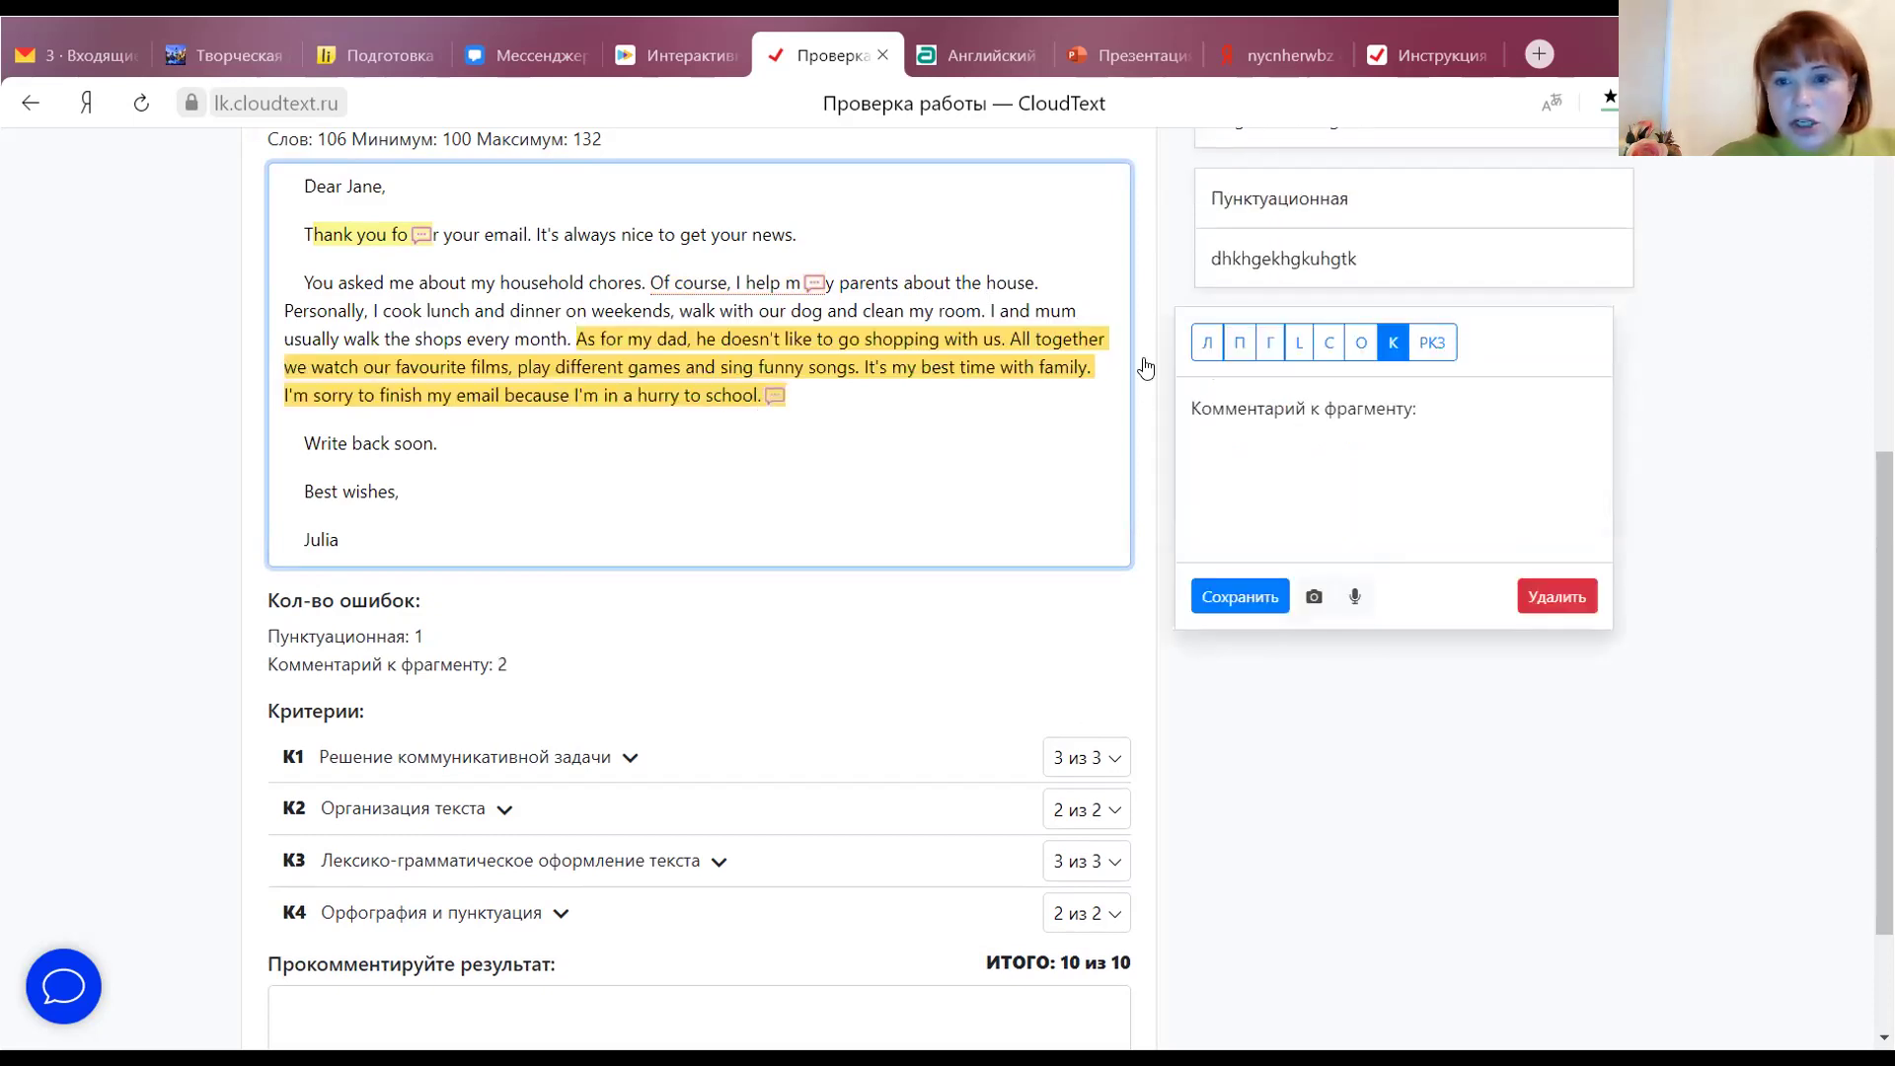
click(1432, 342)
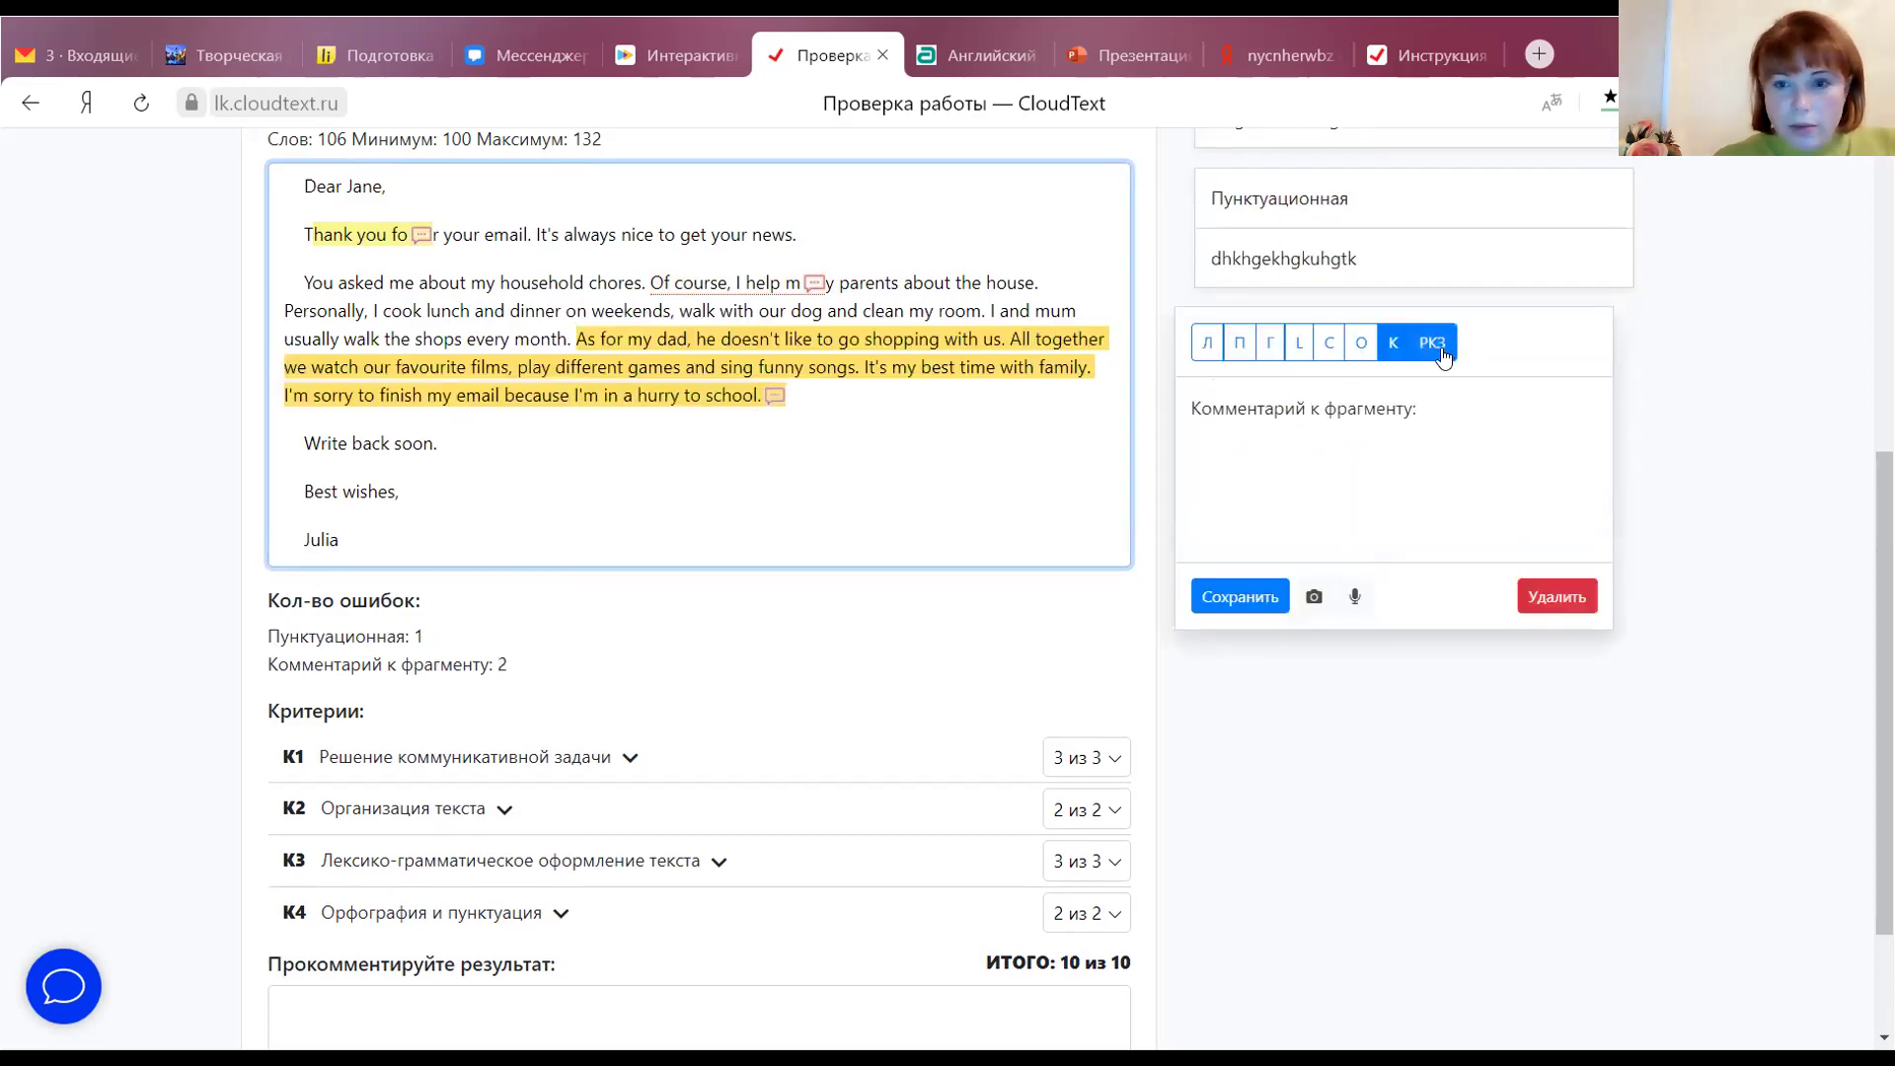
click(1238, 597)
Mark the fragment from within "favourite films" through "play differ" as a Грамматическая error and save it without comment text
drag(445, 372, 523, 375)
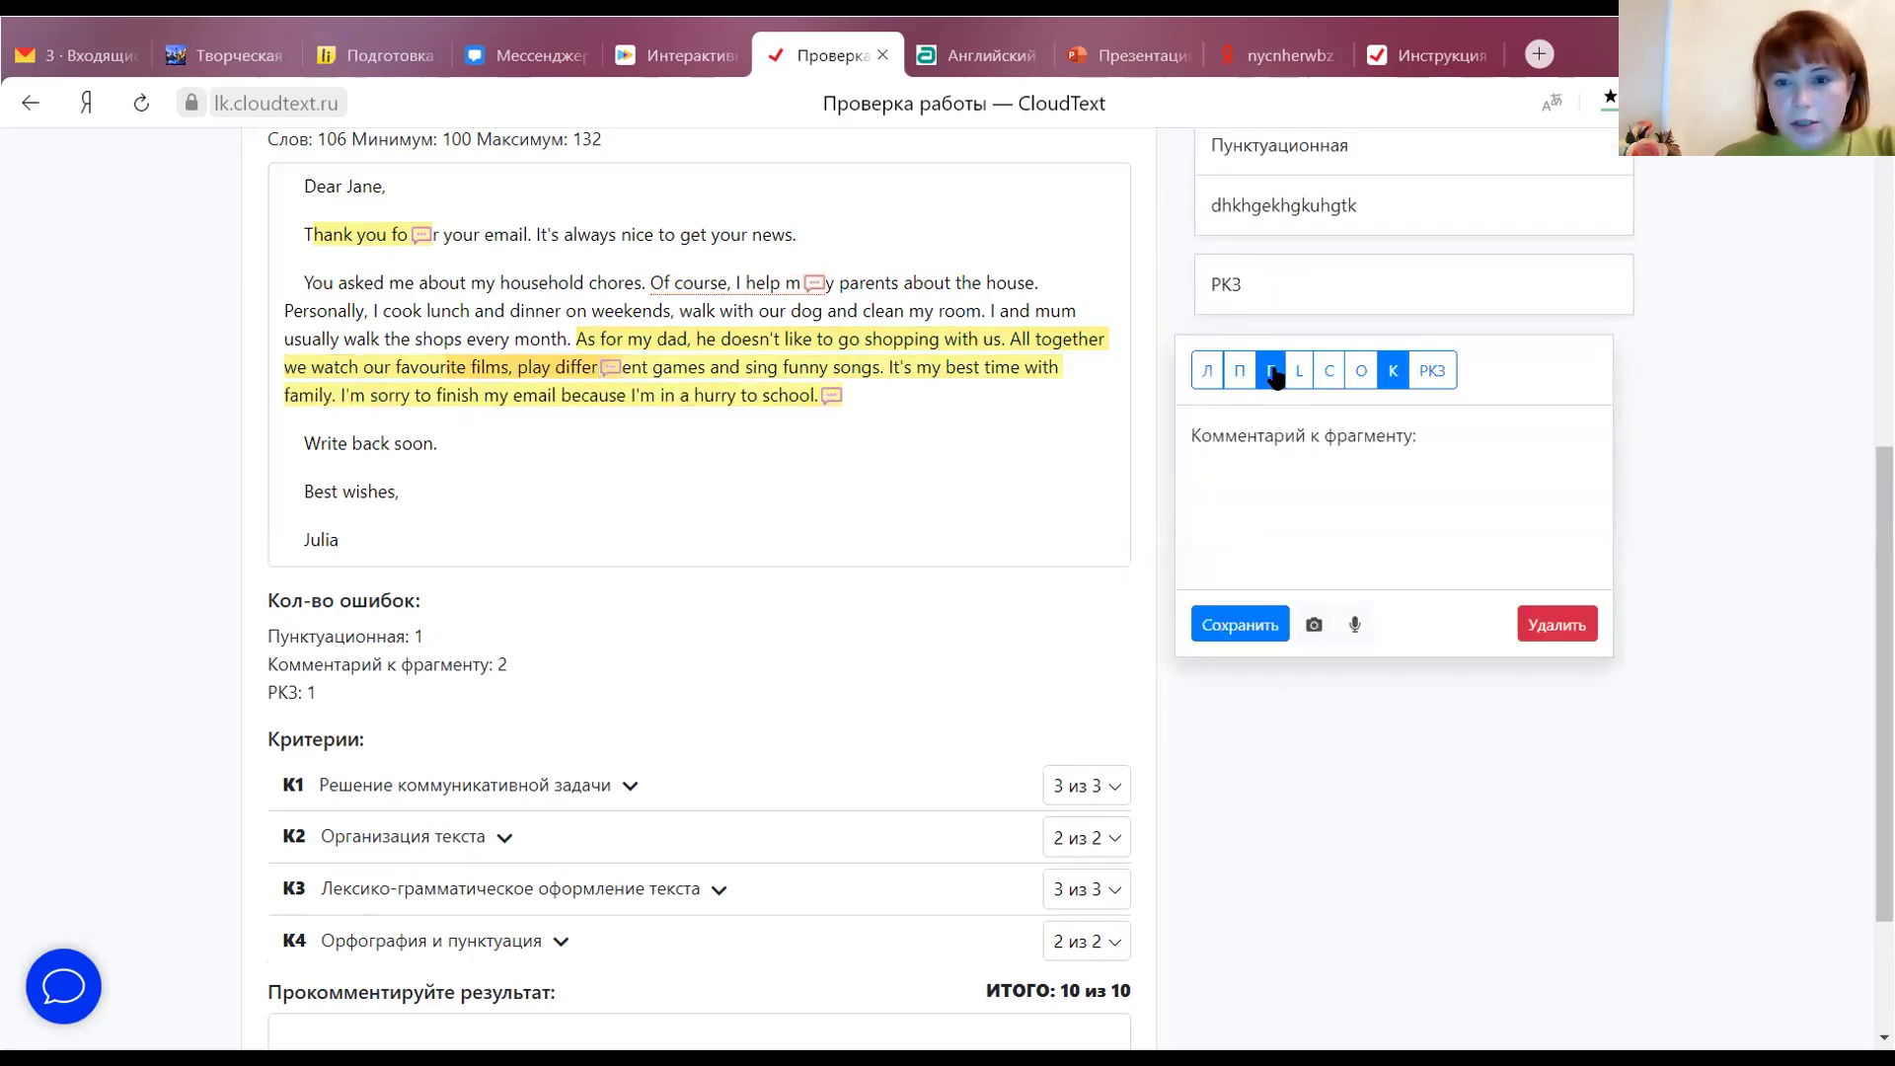
click(1272, 372)
click(1262, 616)
Mark the passage from "lunch and dinner" through "every month." and save the fragment comment "gjffhhvhfvhfv" for it
drag(424, 299, 592, 340)
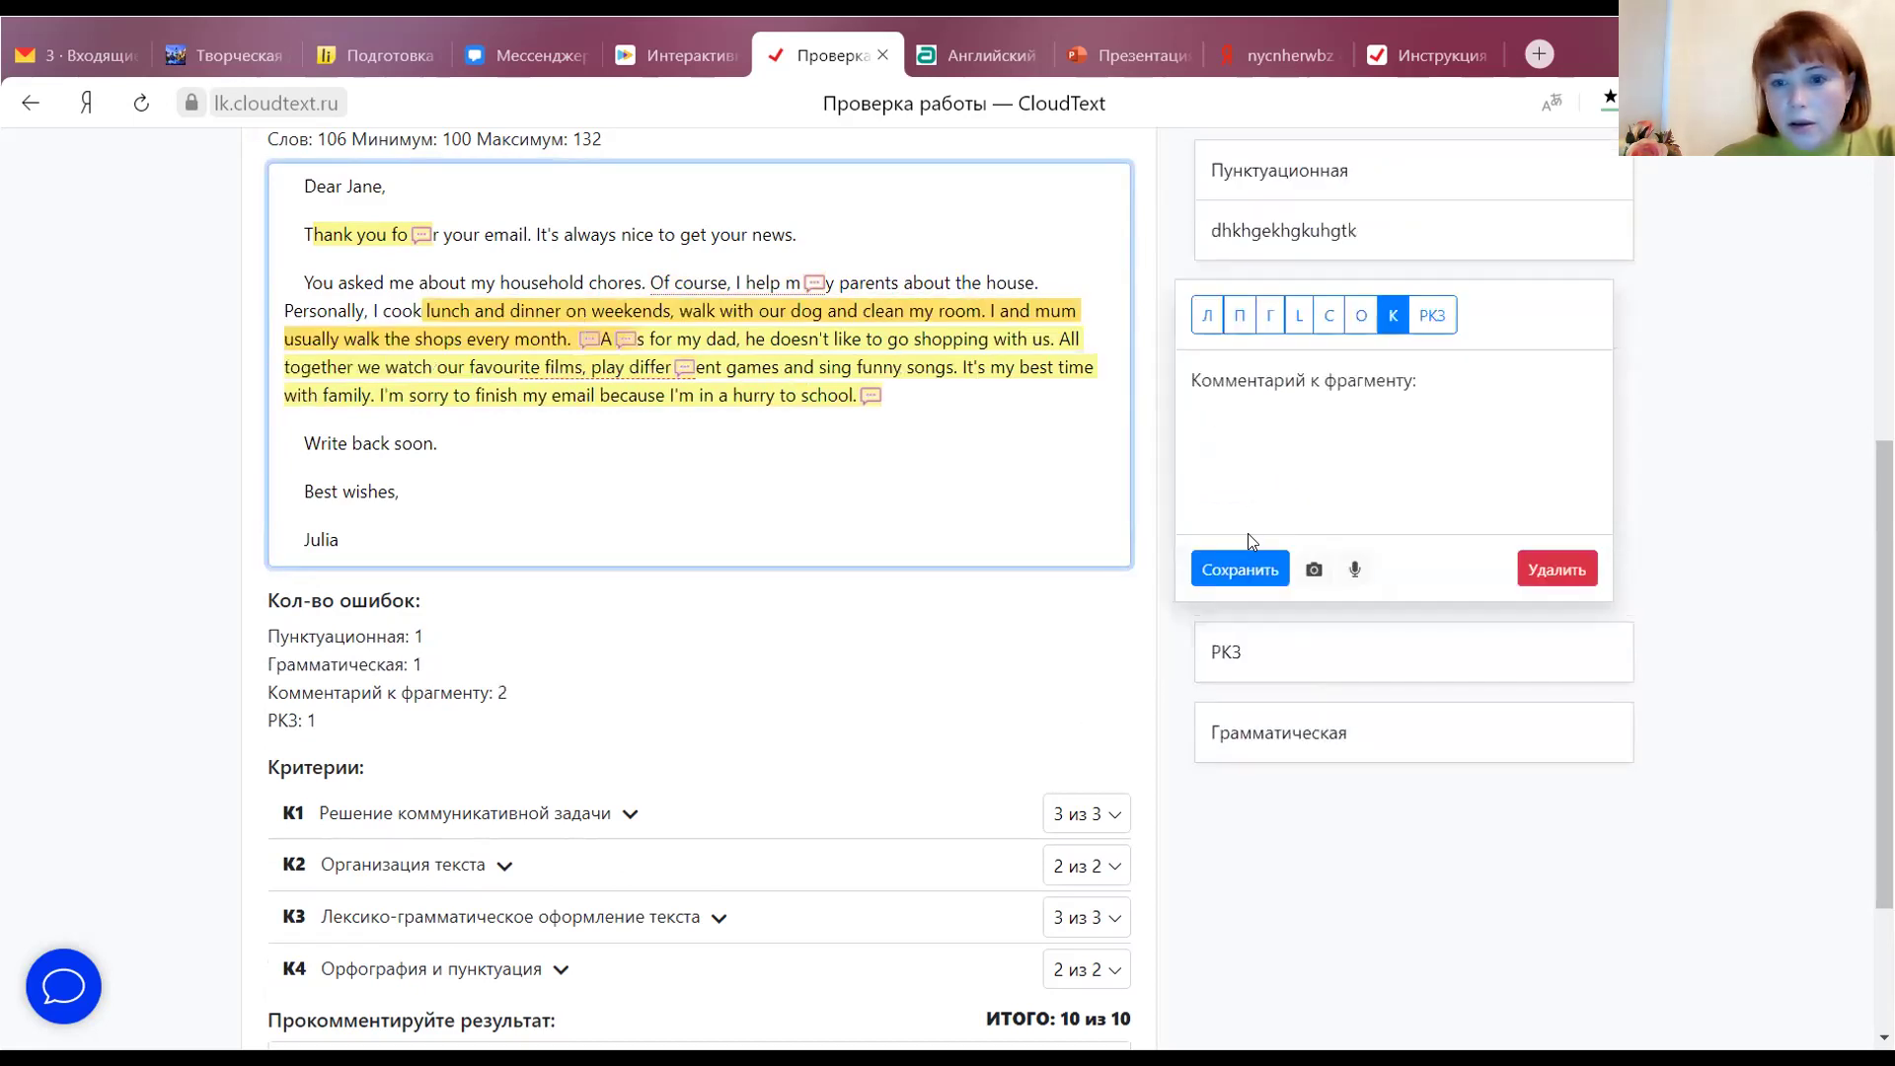
click(1241, 571)
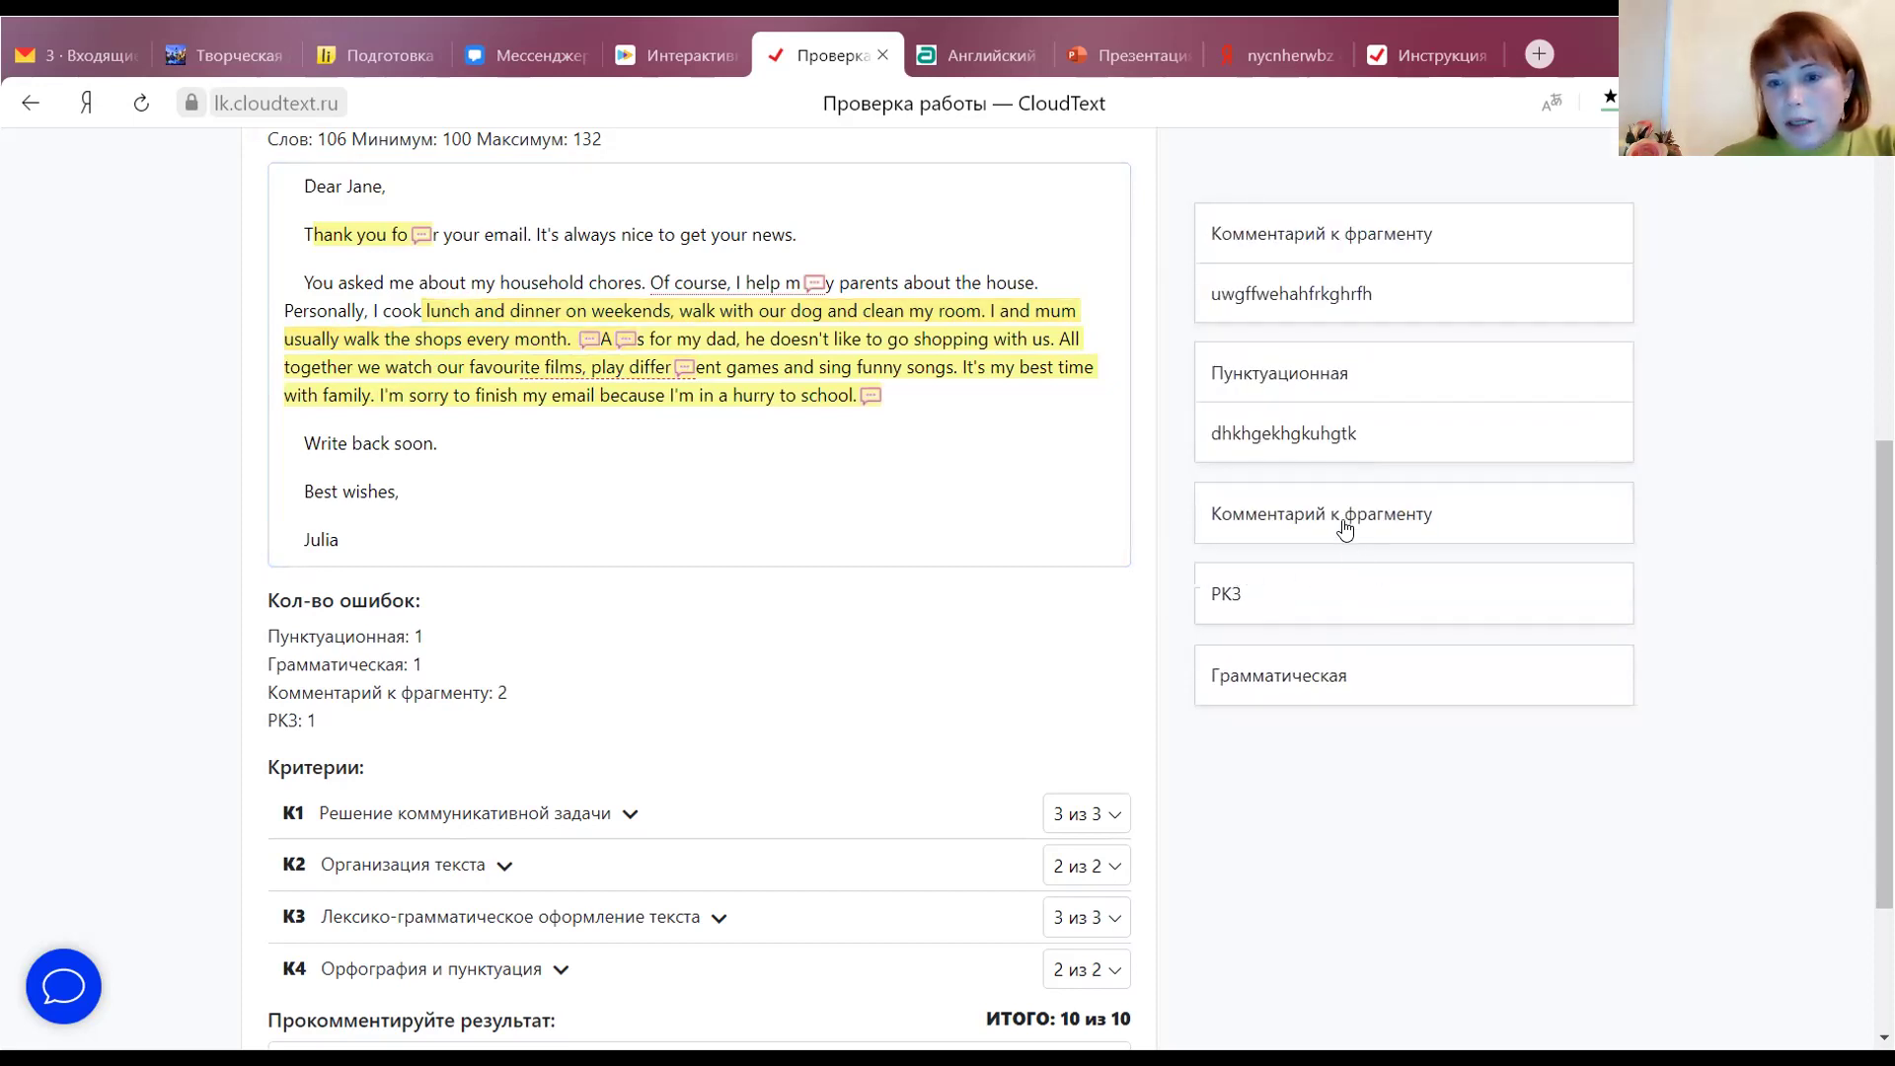
click(1345, 530)
text(gjffhhvhfvhfv)
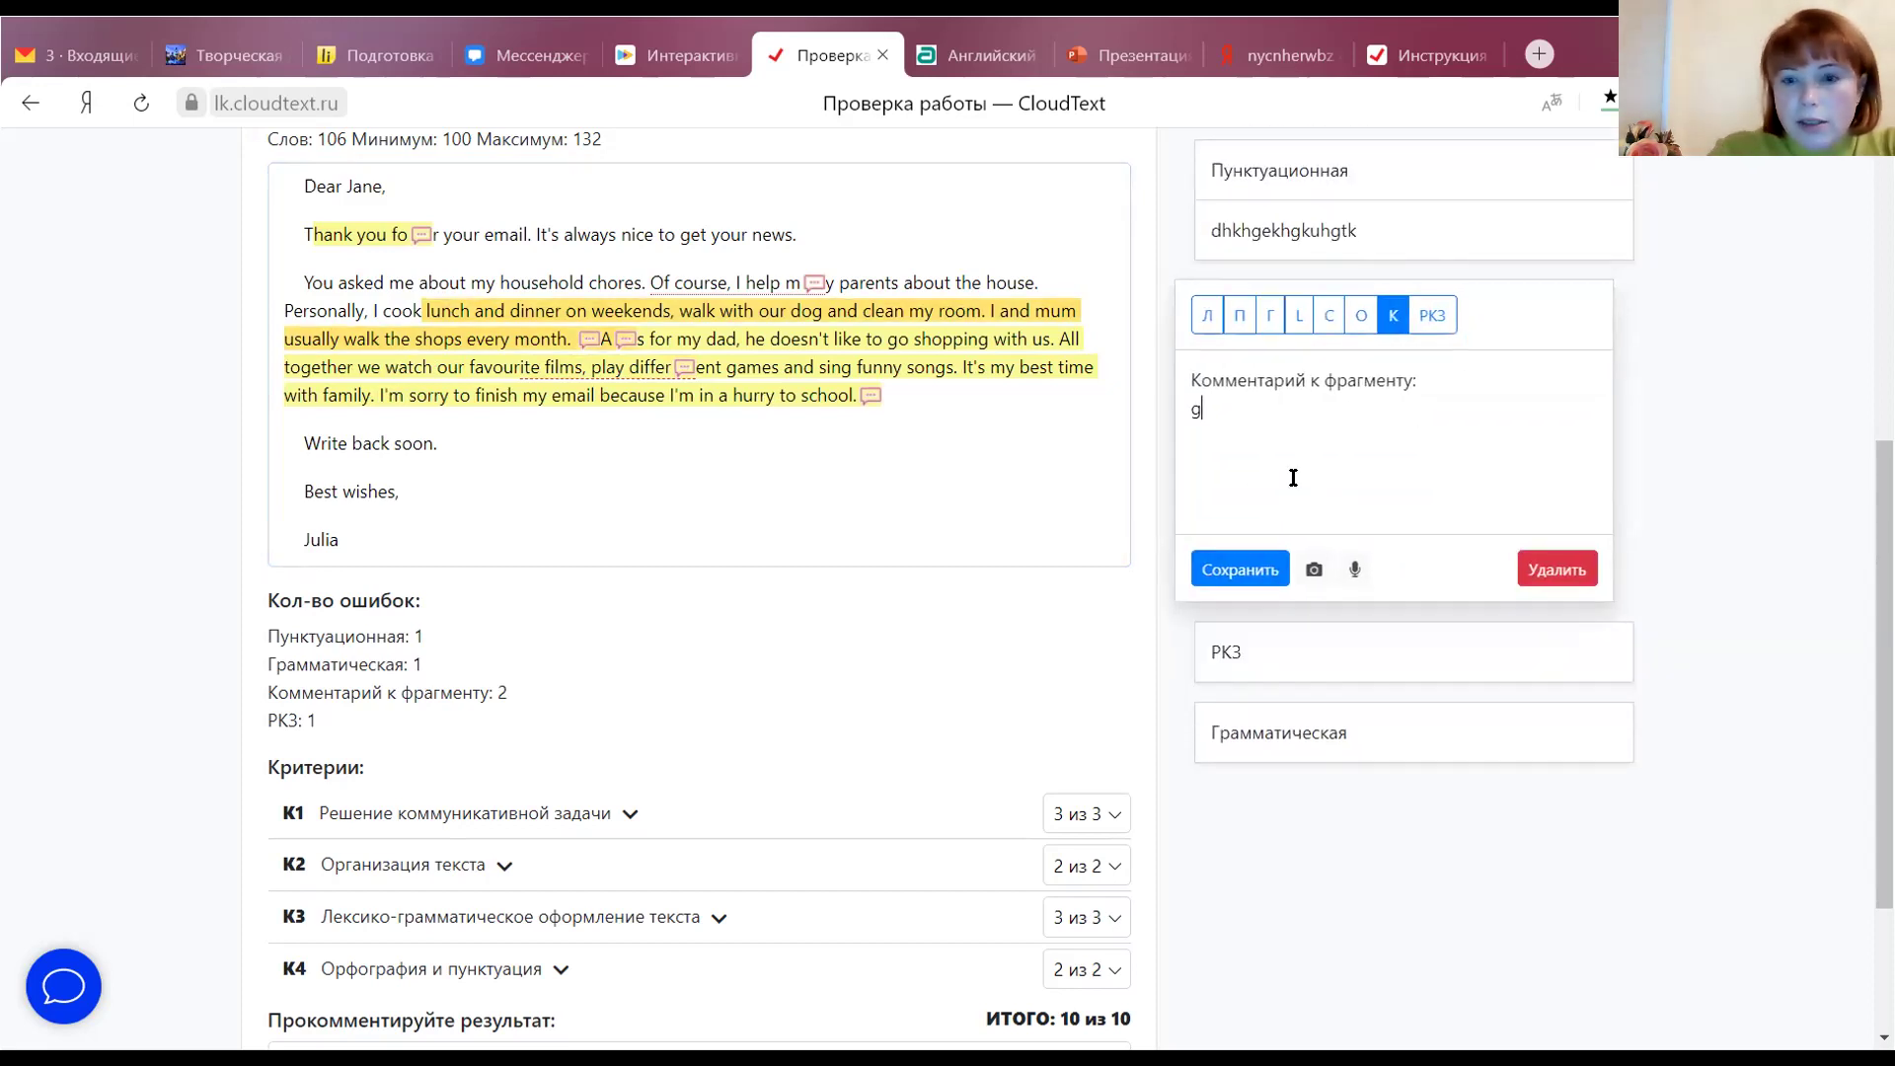
click(1238, 570)
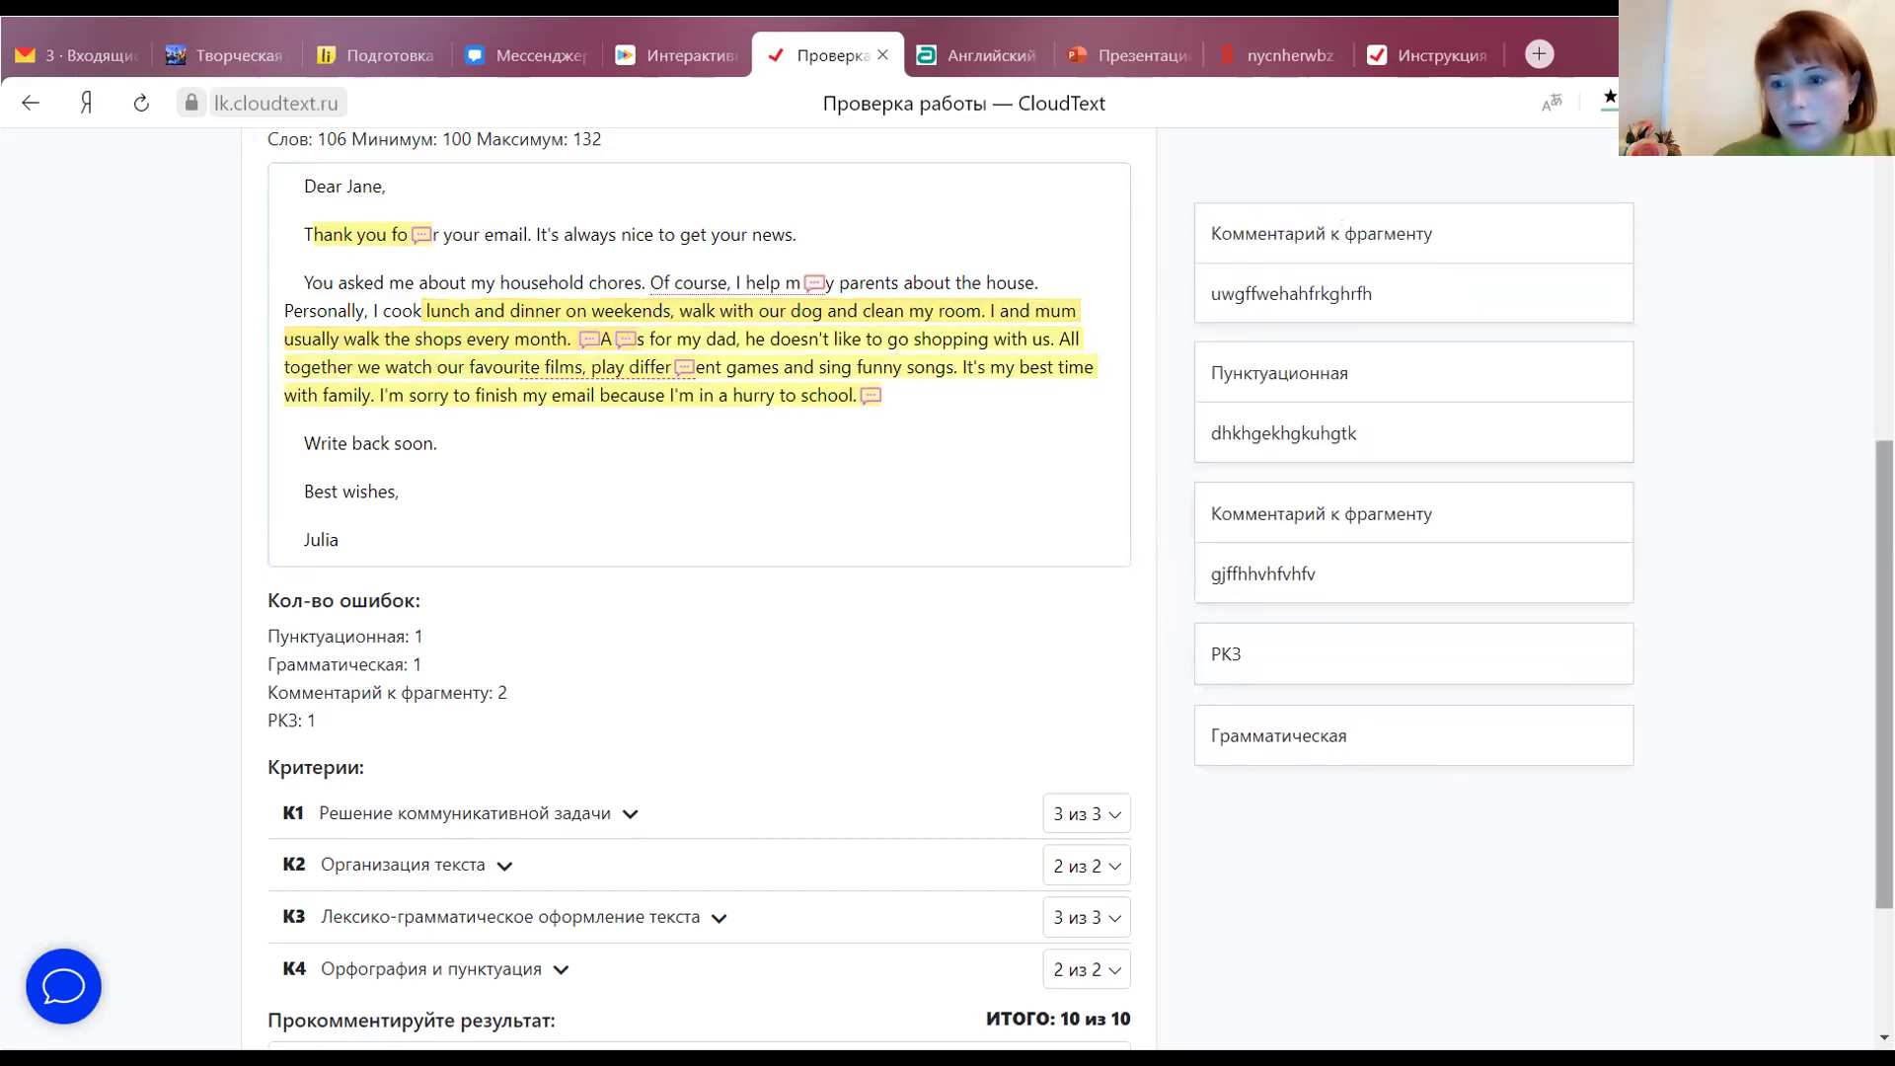
Mark the passage from the end of "month" through "ga" in "games" as another РКЗ remark and save it
scroll(1419, 637, down, 1)
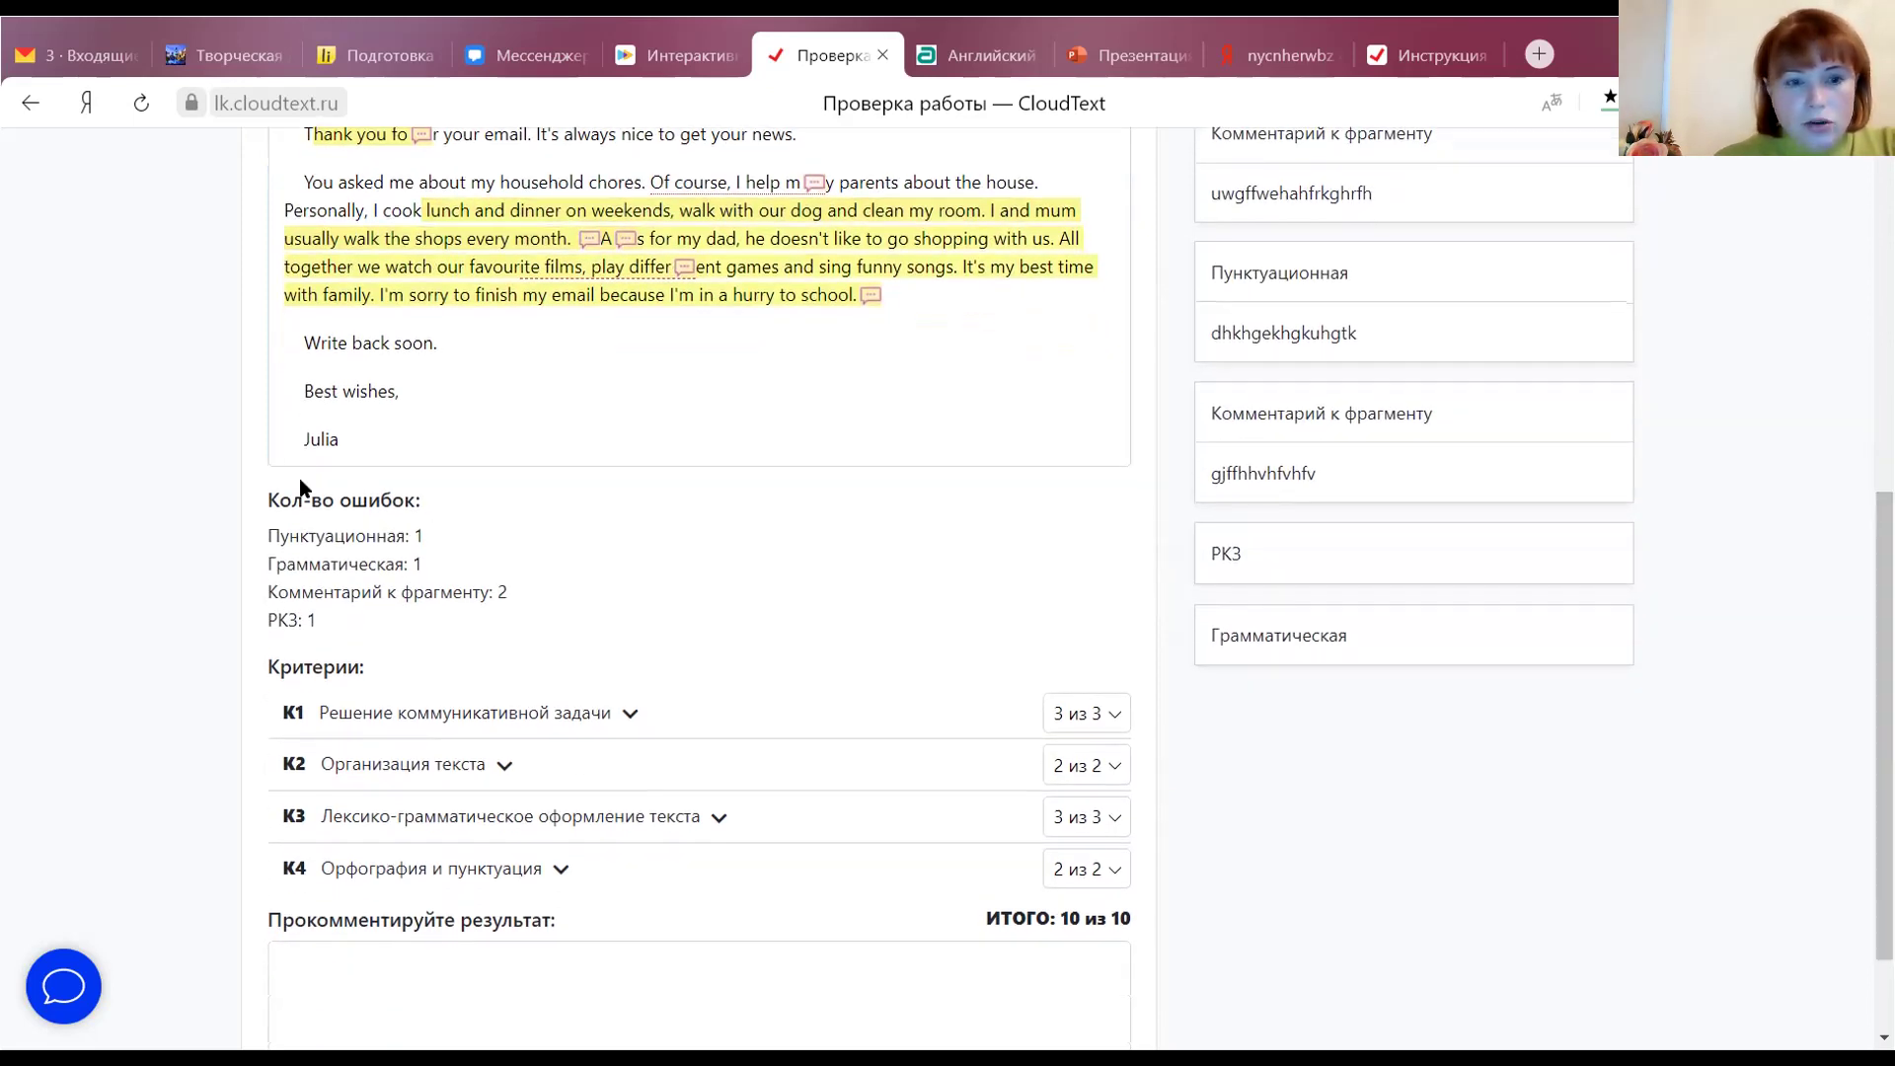
drag(544, 246, 756, 270)
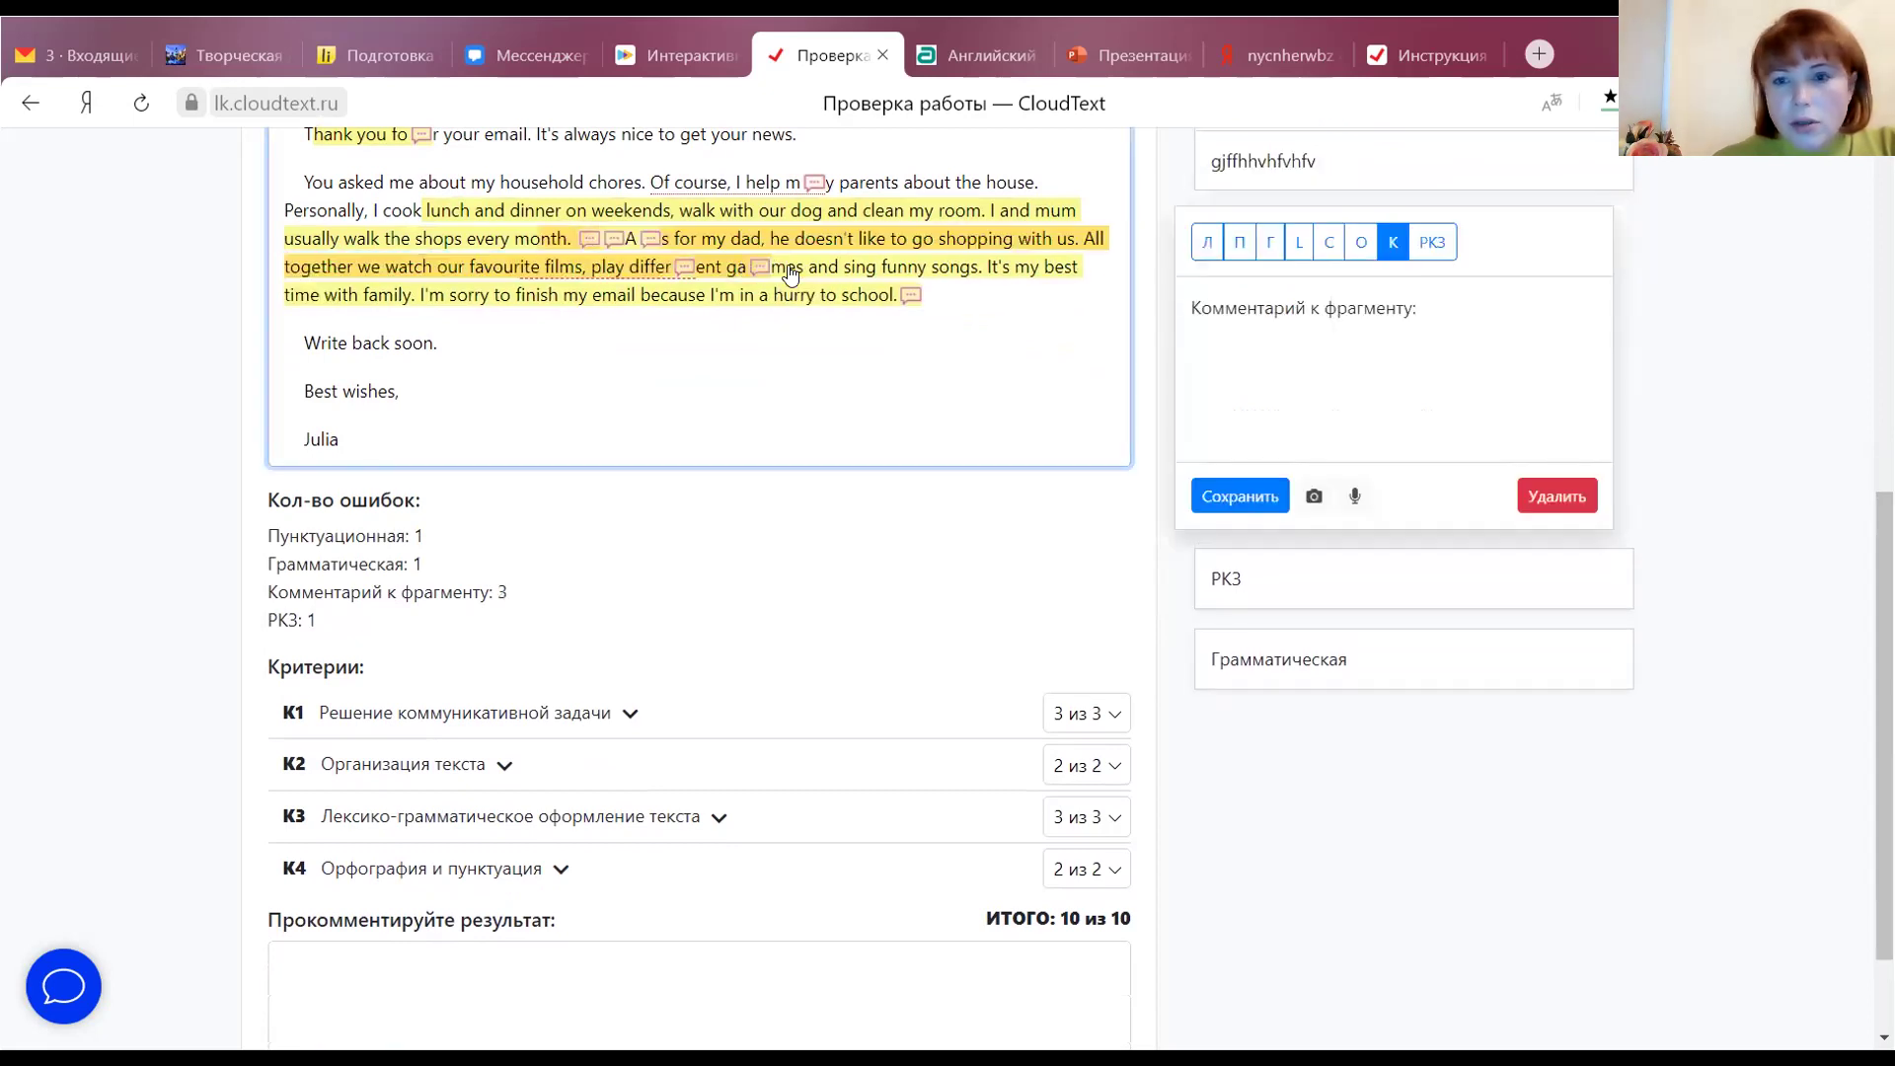
click(1432, 241)
click(1240, 496)
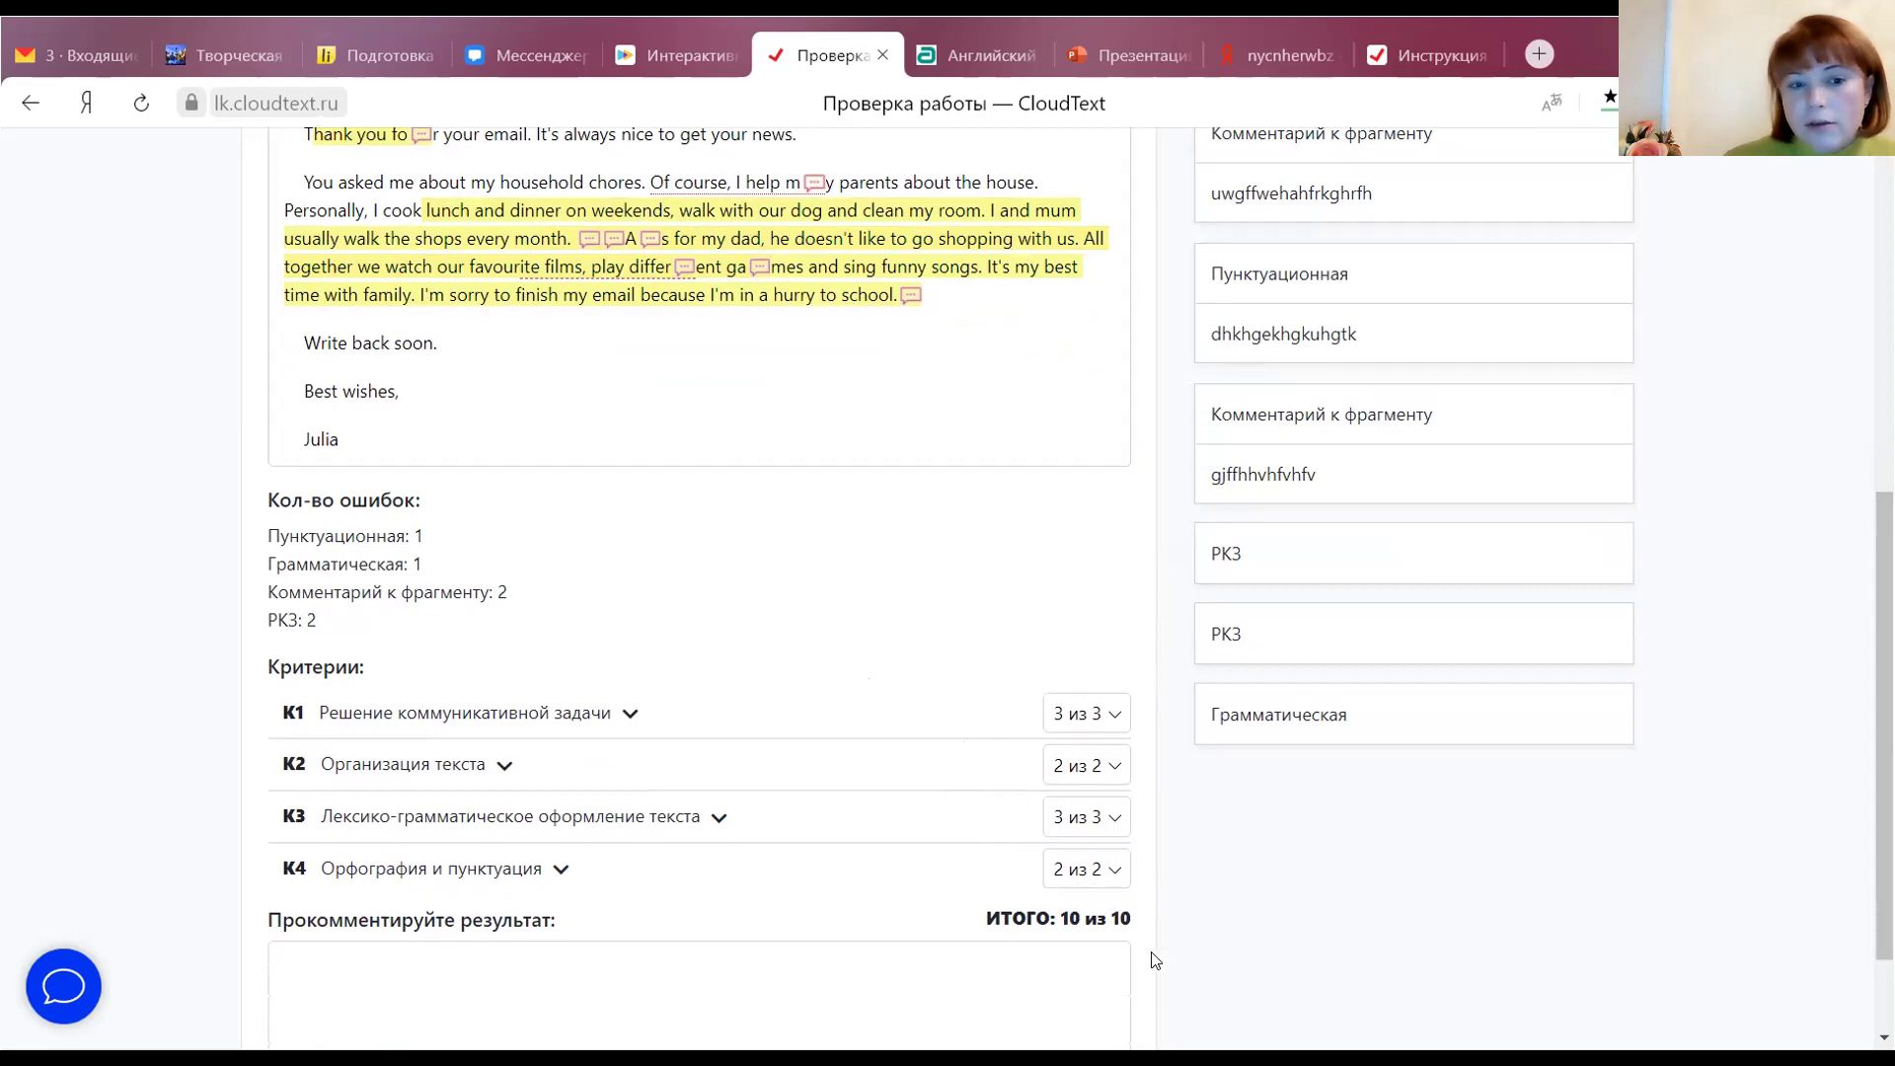
Score criterion К1 as 1 из 3, К2 as 1 из 2 and К3 as 1 из 3
click(1107, 718)
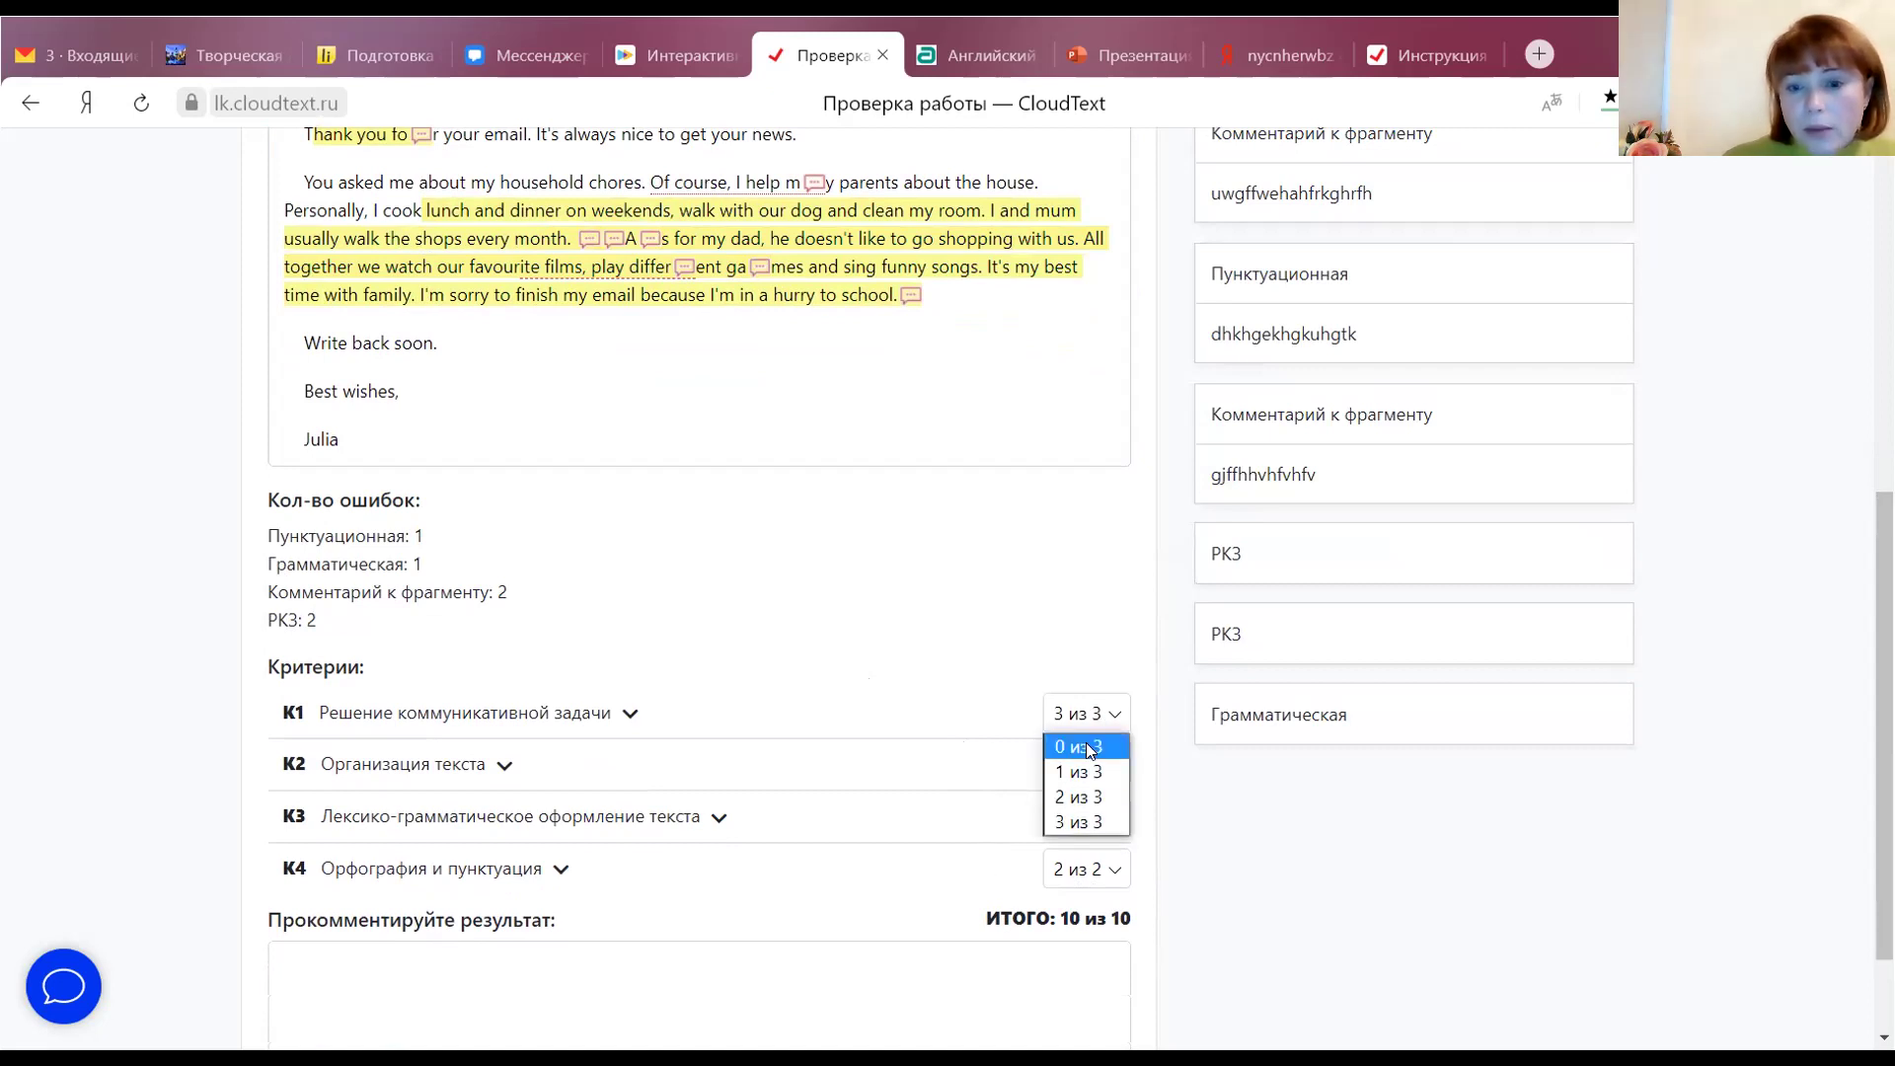
click(1076, 771)
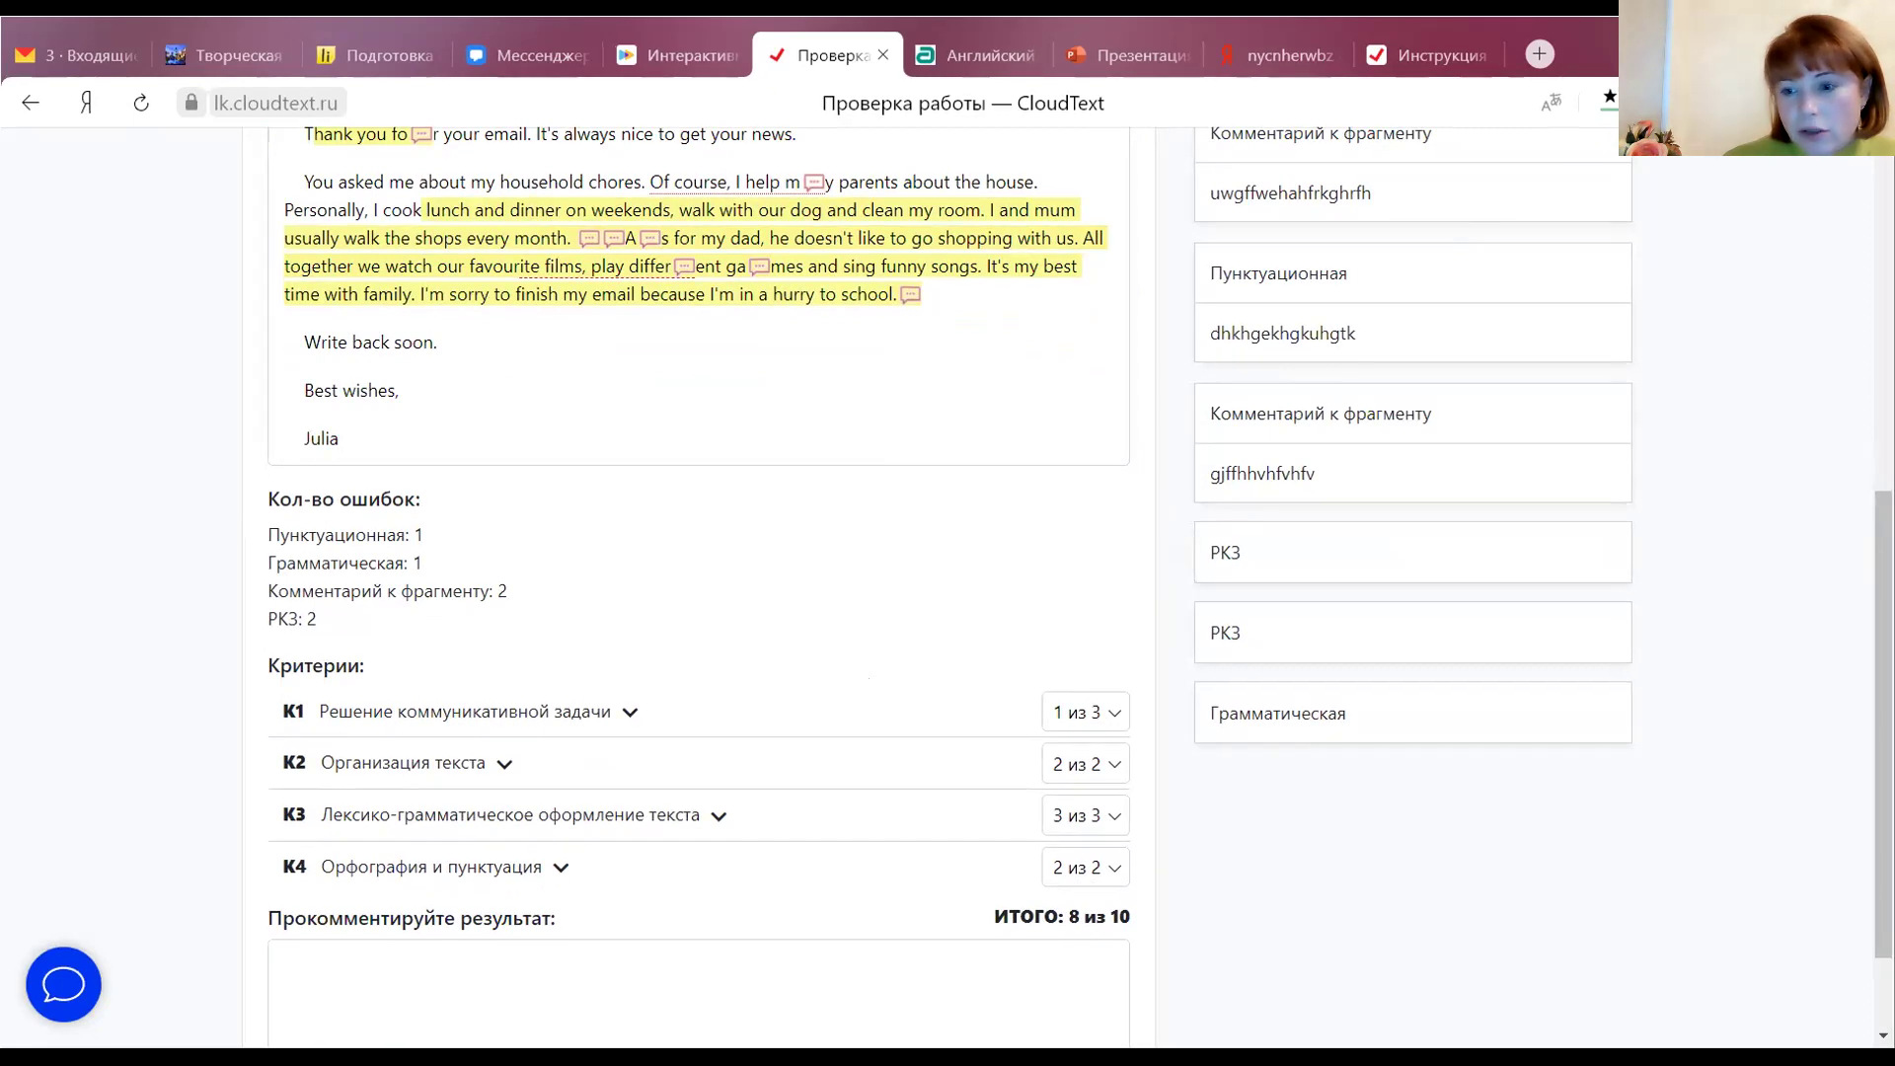
scroll(699, 592, down, 2)
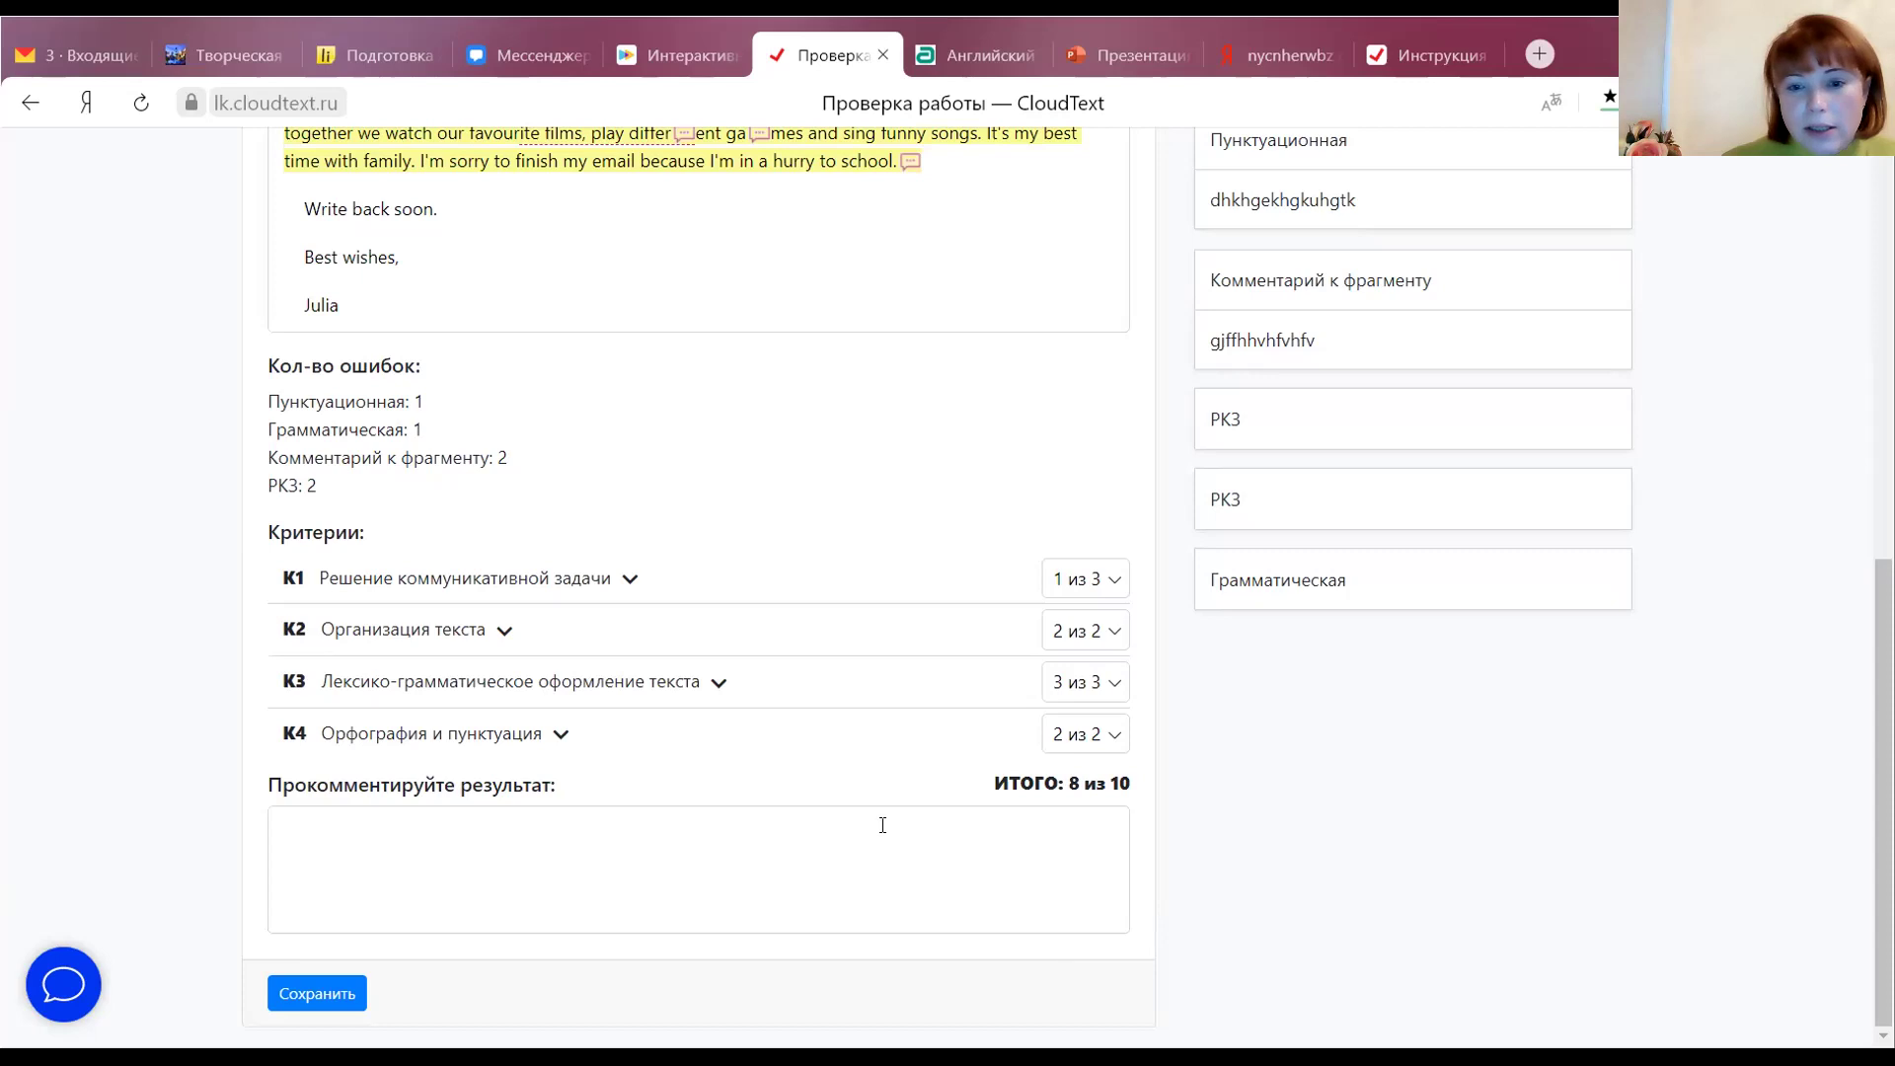
click(1109, 691)
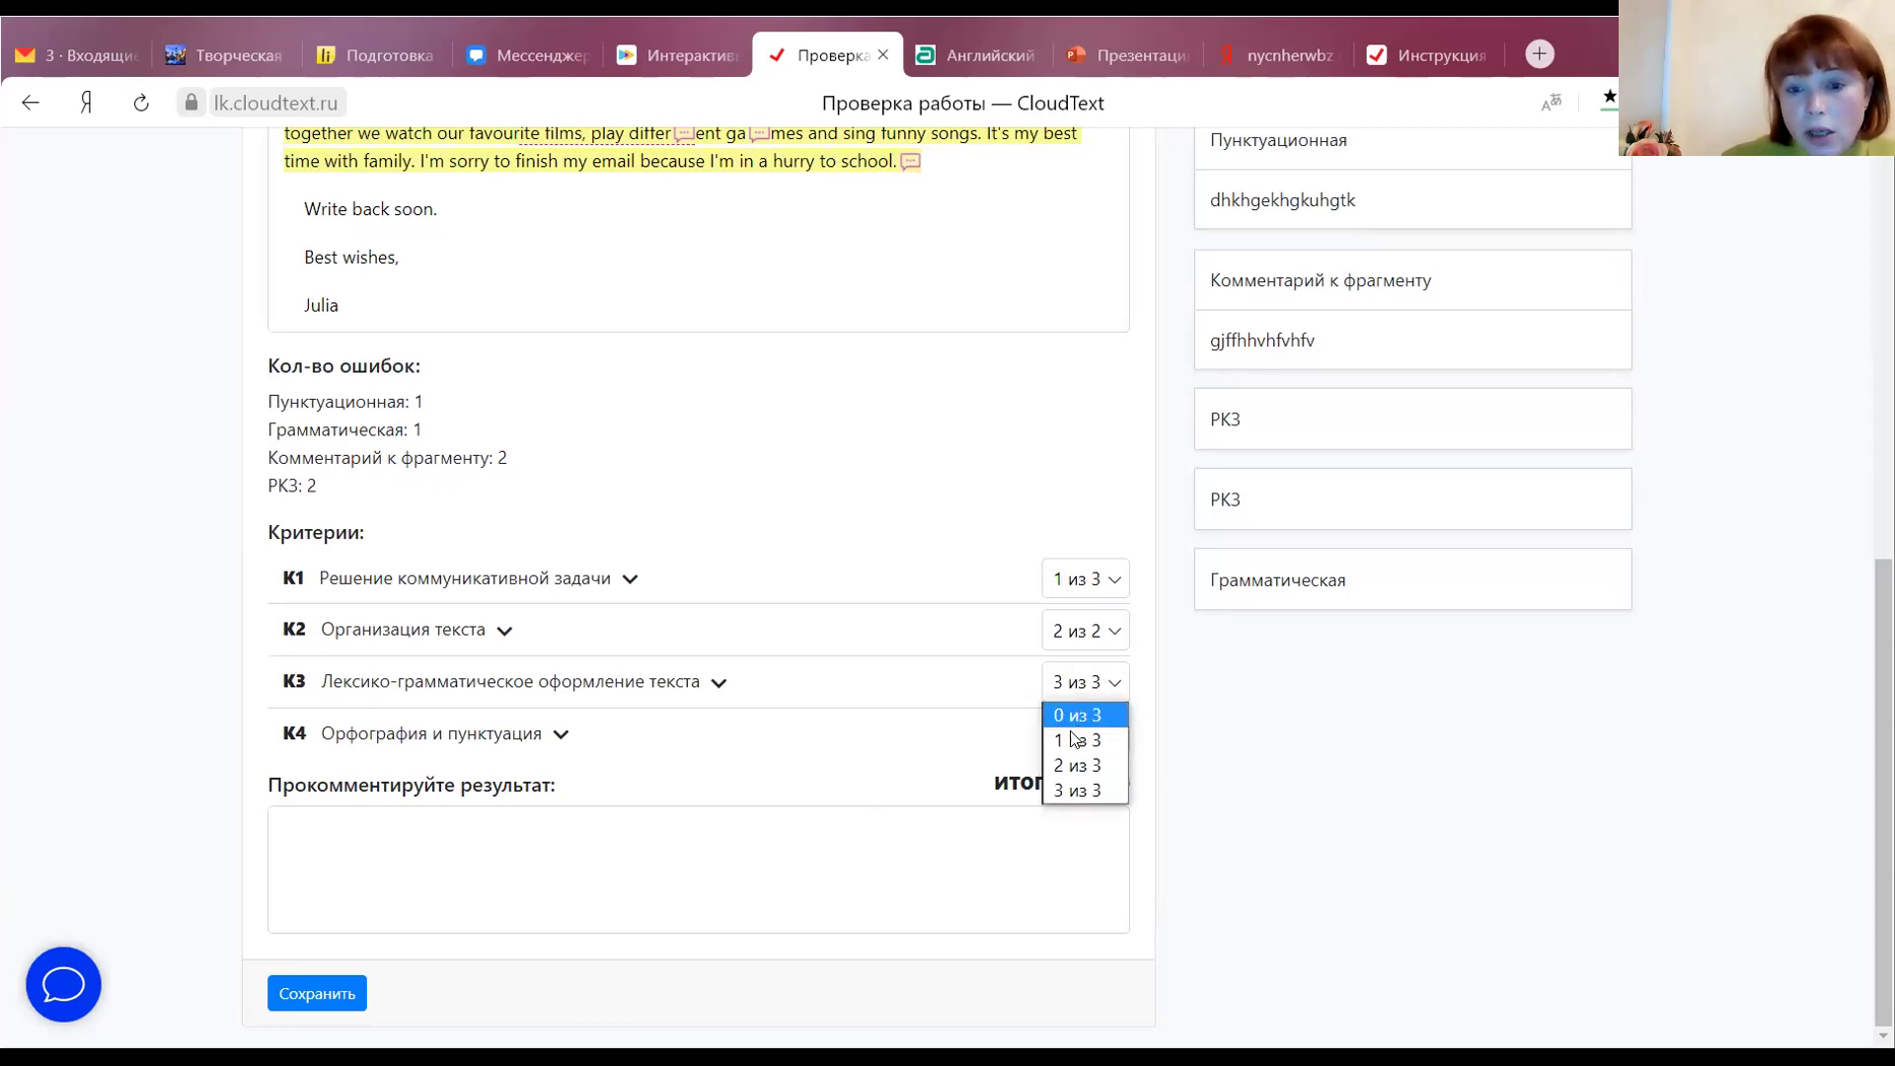
click(1068, 730)
click(1074, 691)
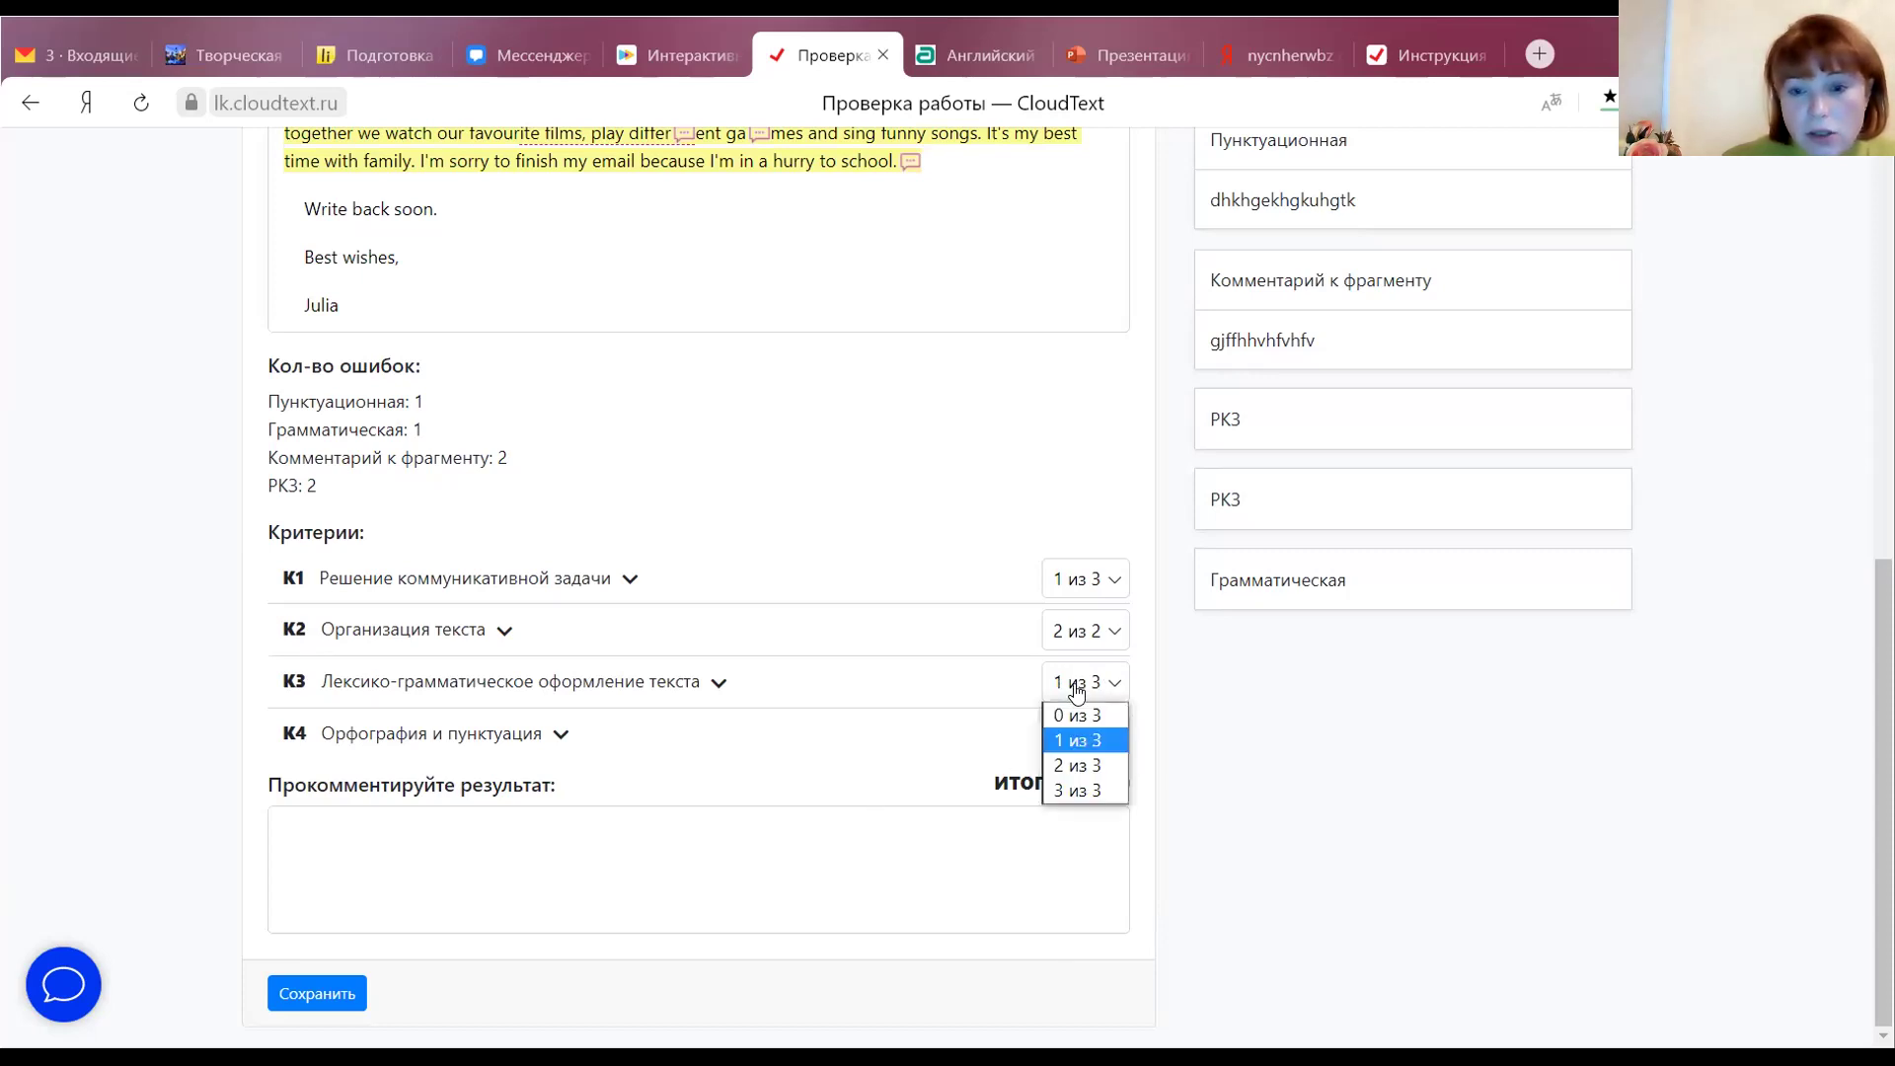
click(1060, 742)
click(1112, 634)
click(1059, 688)
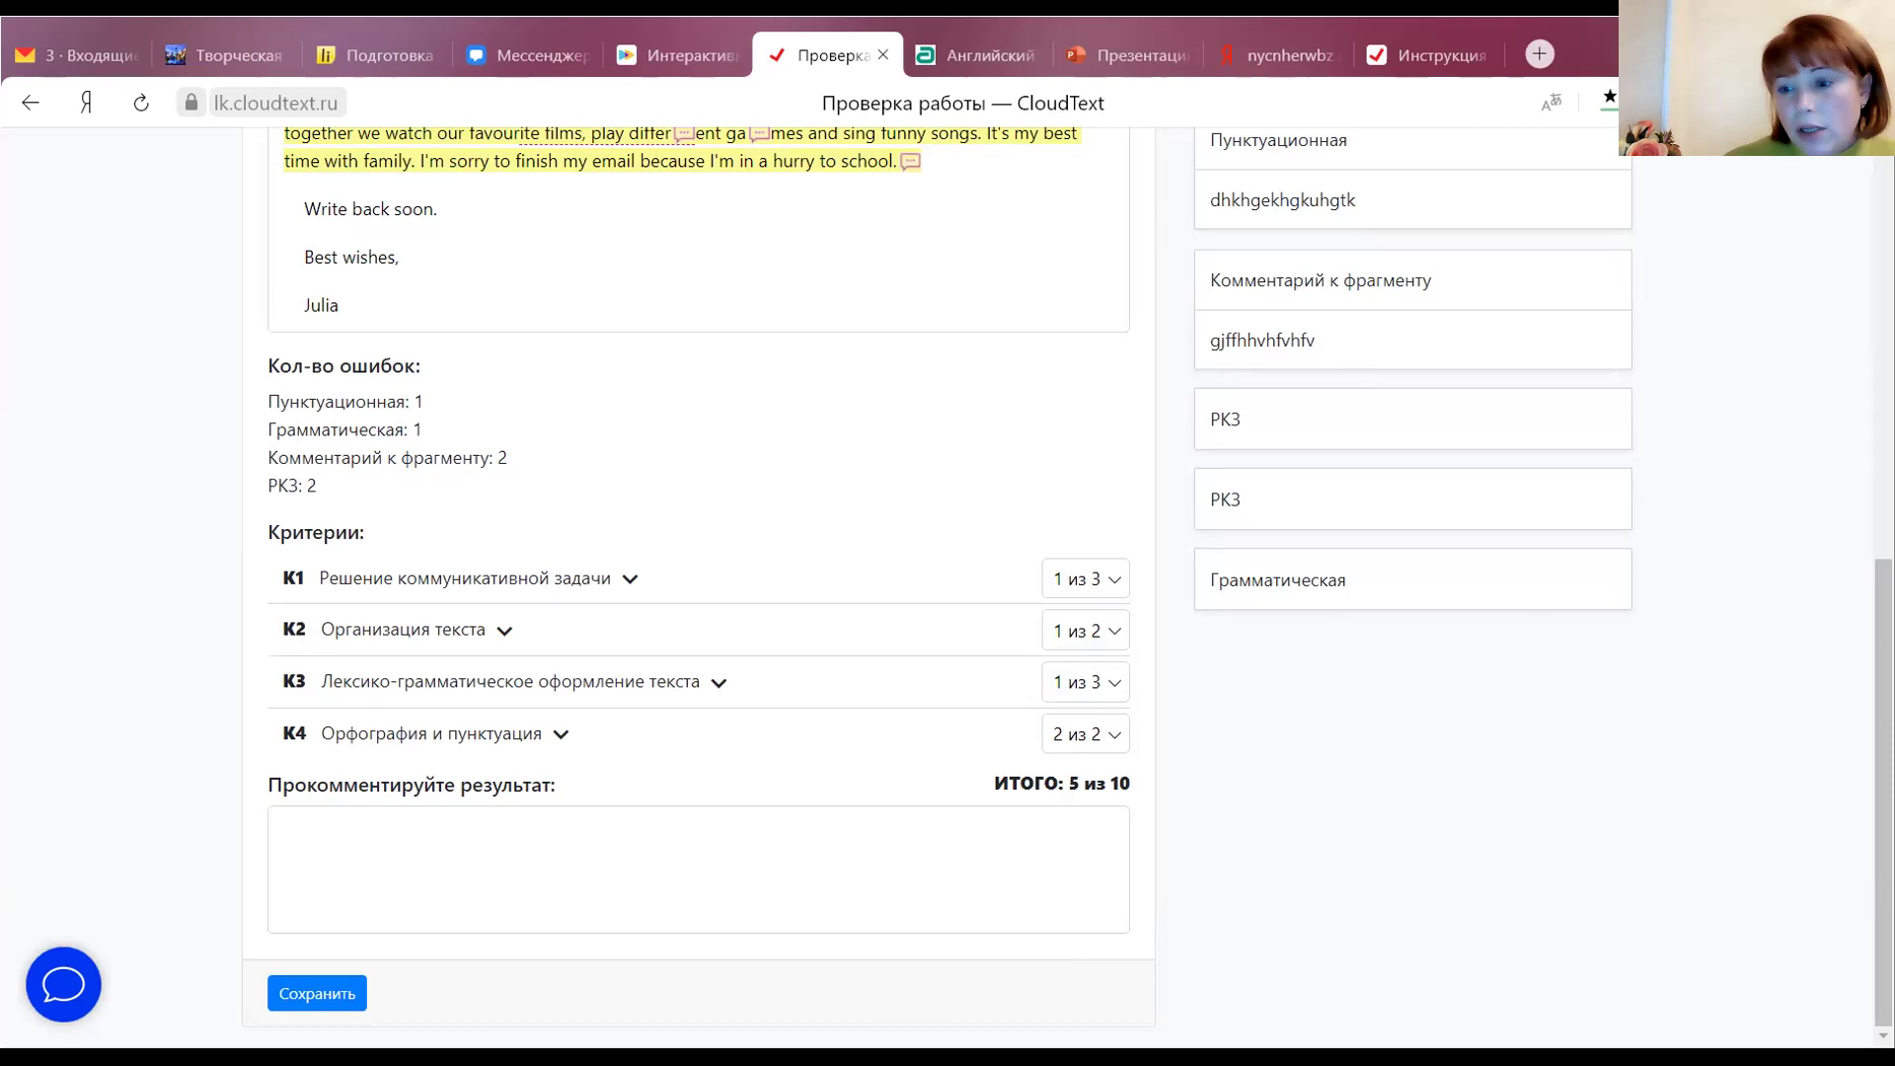
Review the marked letter with its comments, the error counts by type, the criteria scores and the total
scroll(1860, 730, up, 4)
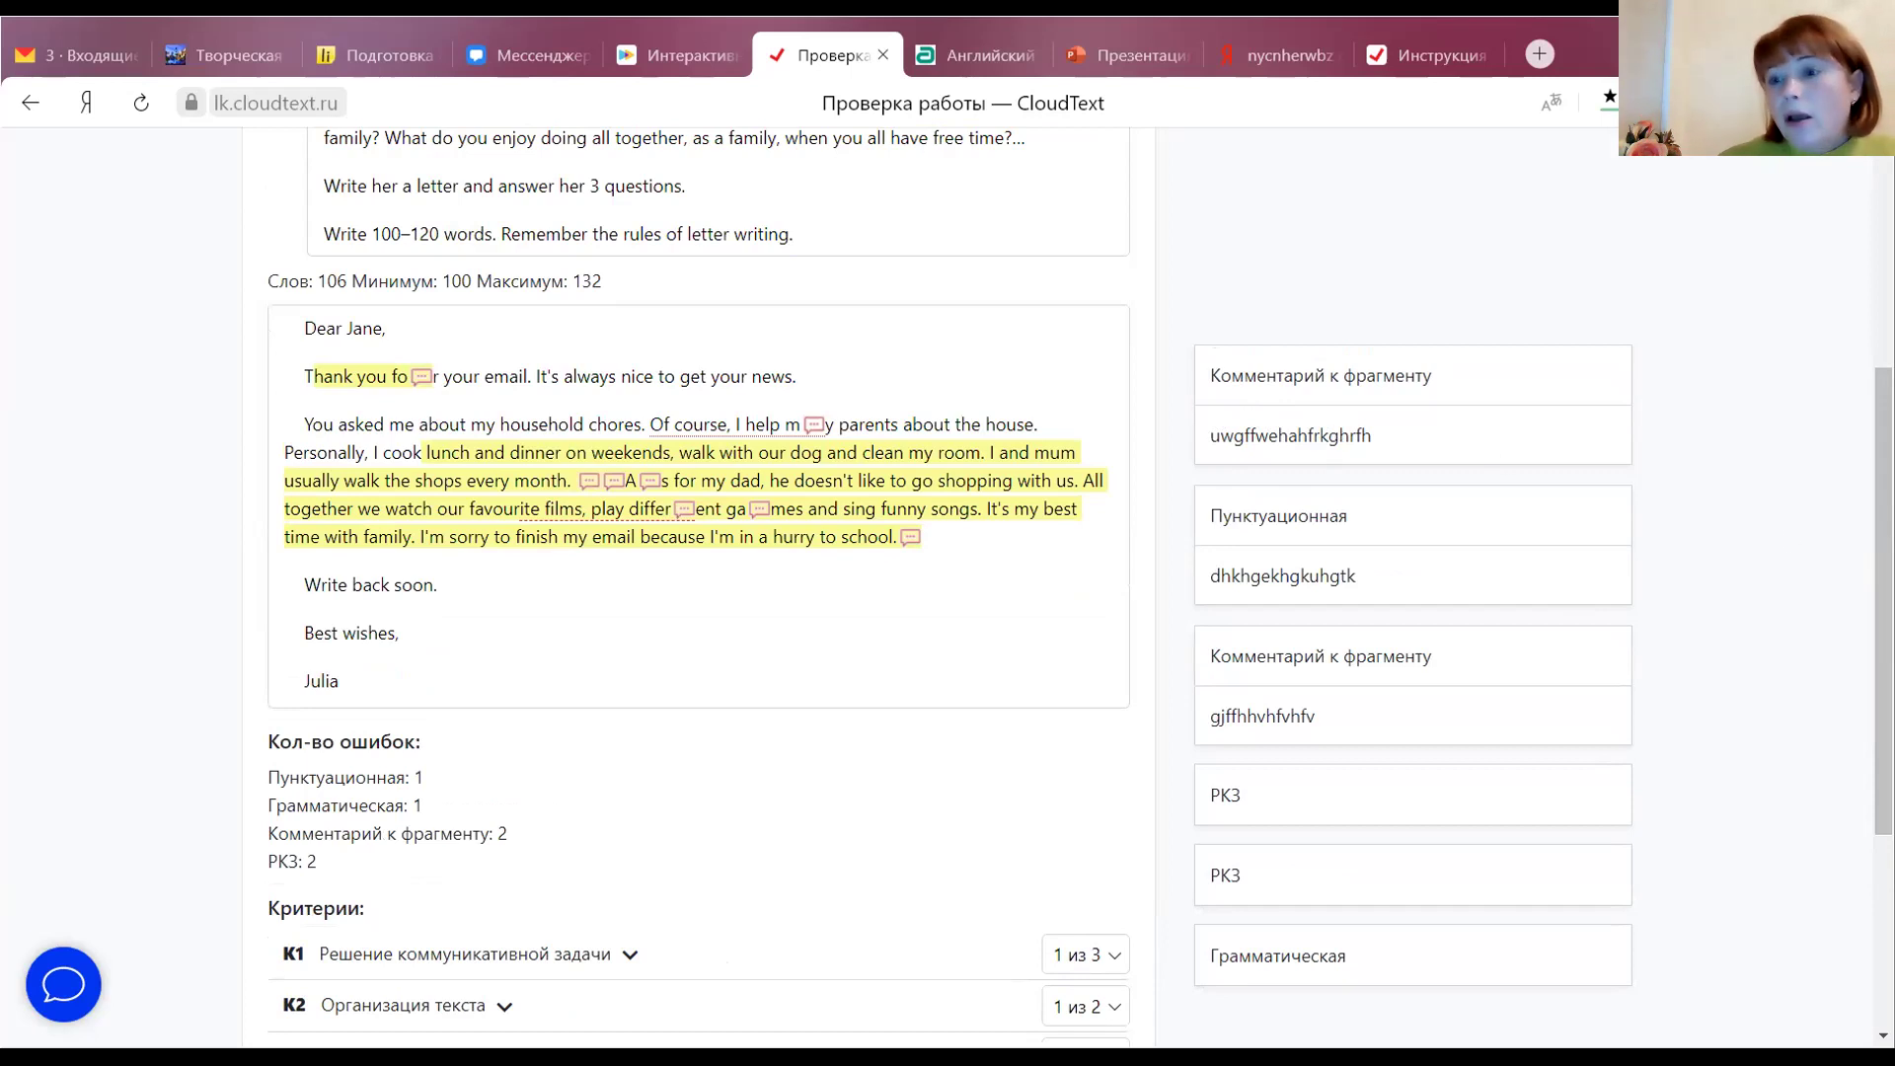
scroll(765, 768, down, 4)
click(286, 834)
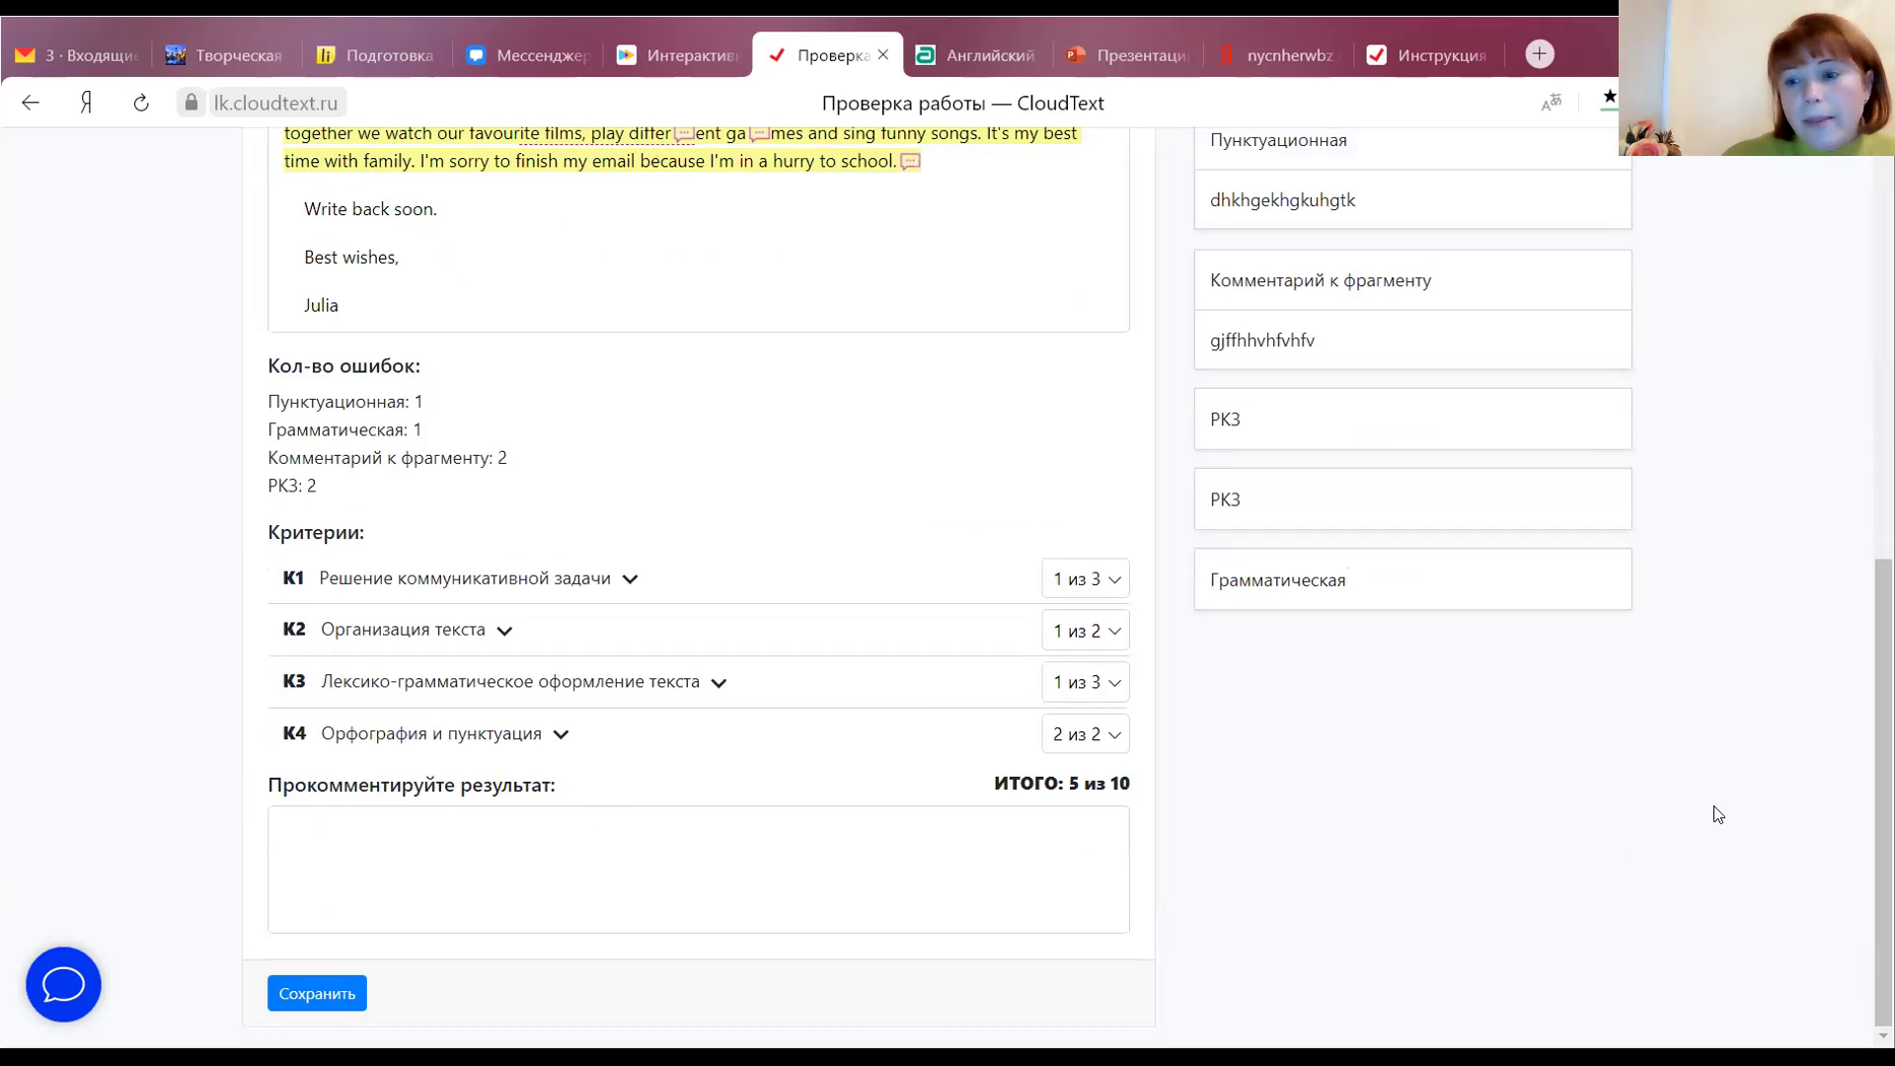
scroll(1859, 640, up, 4)
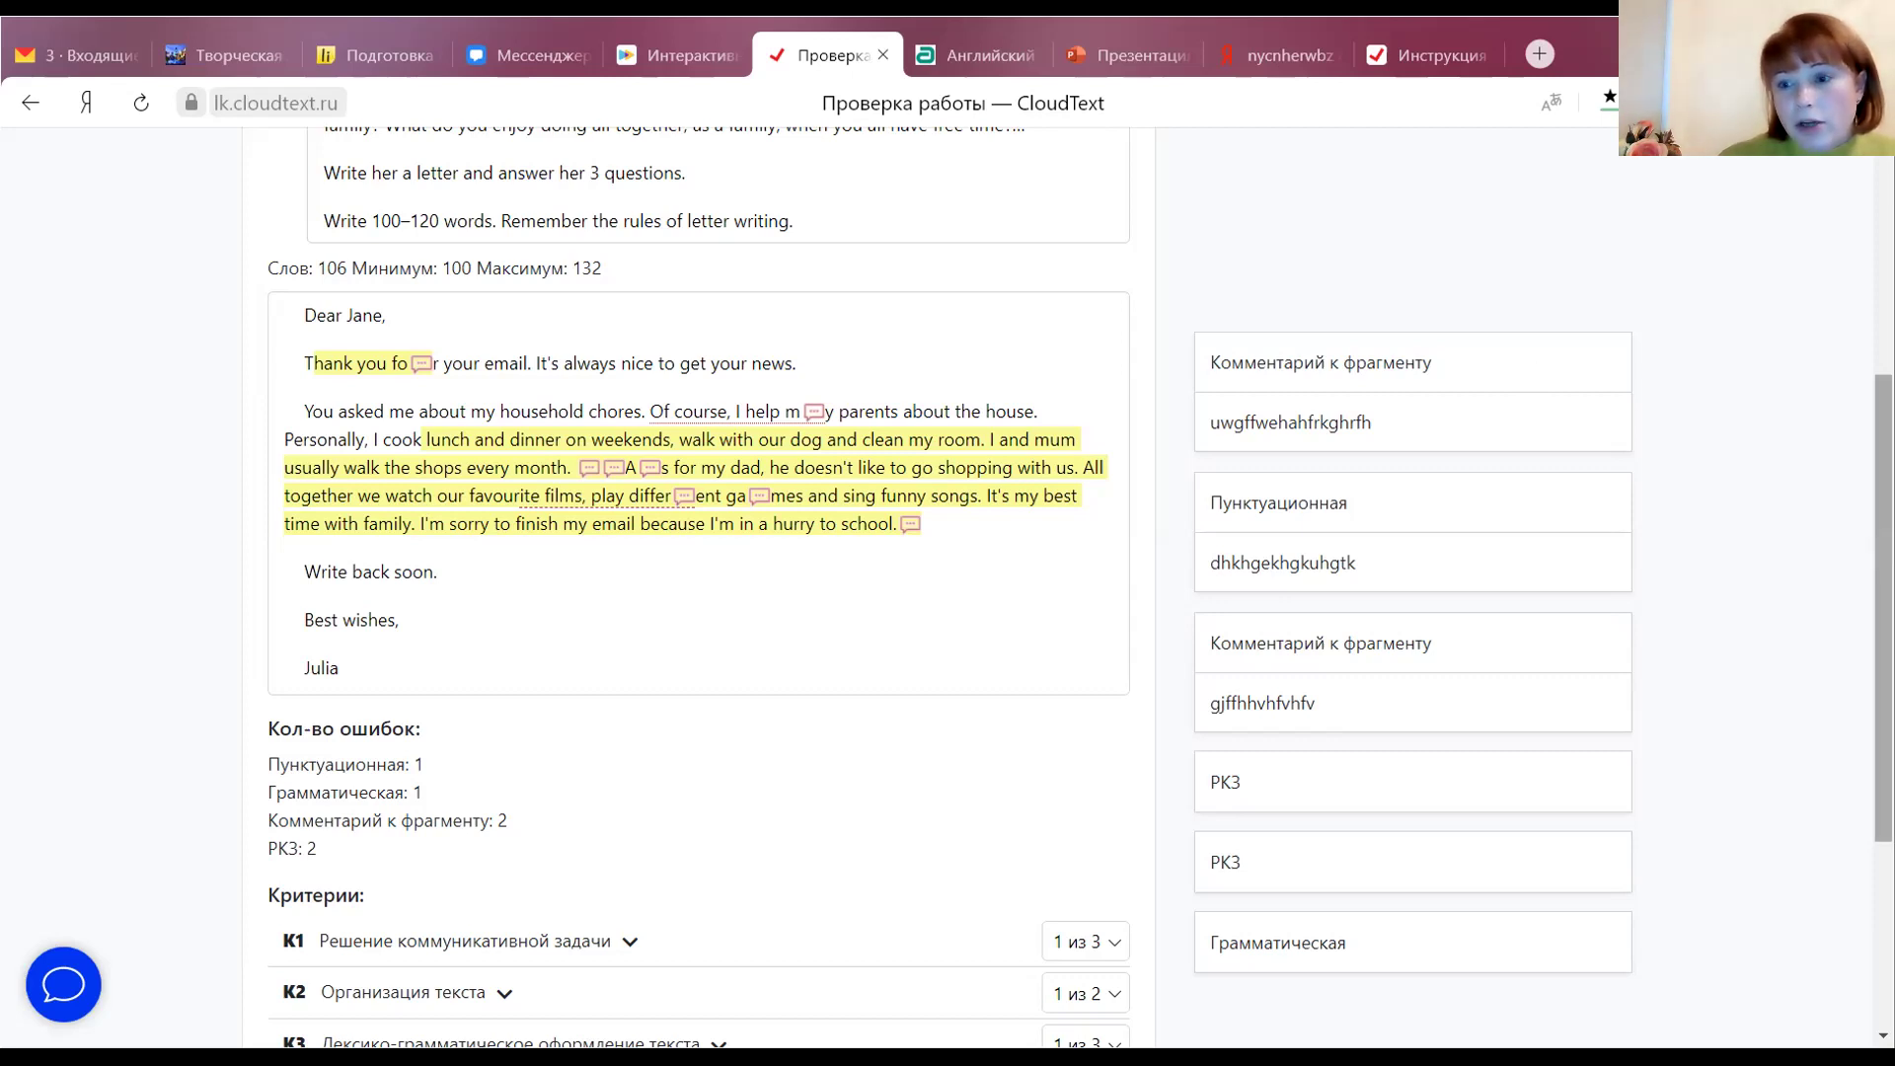
scroll(1079, 563, down, 4)
scroll(1079, 563, up, 3)
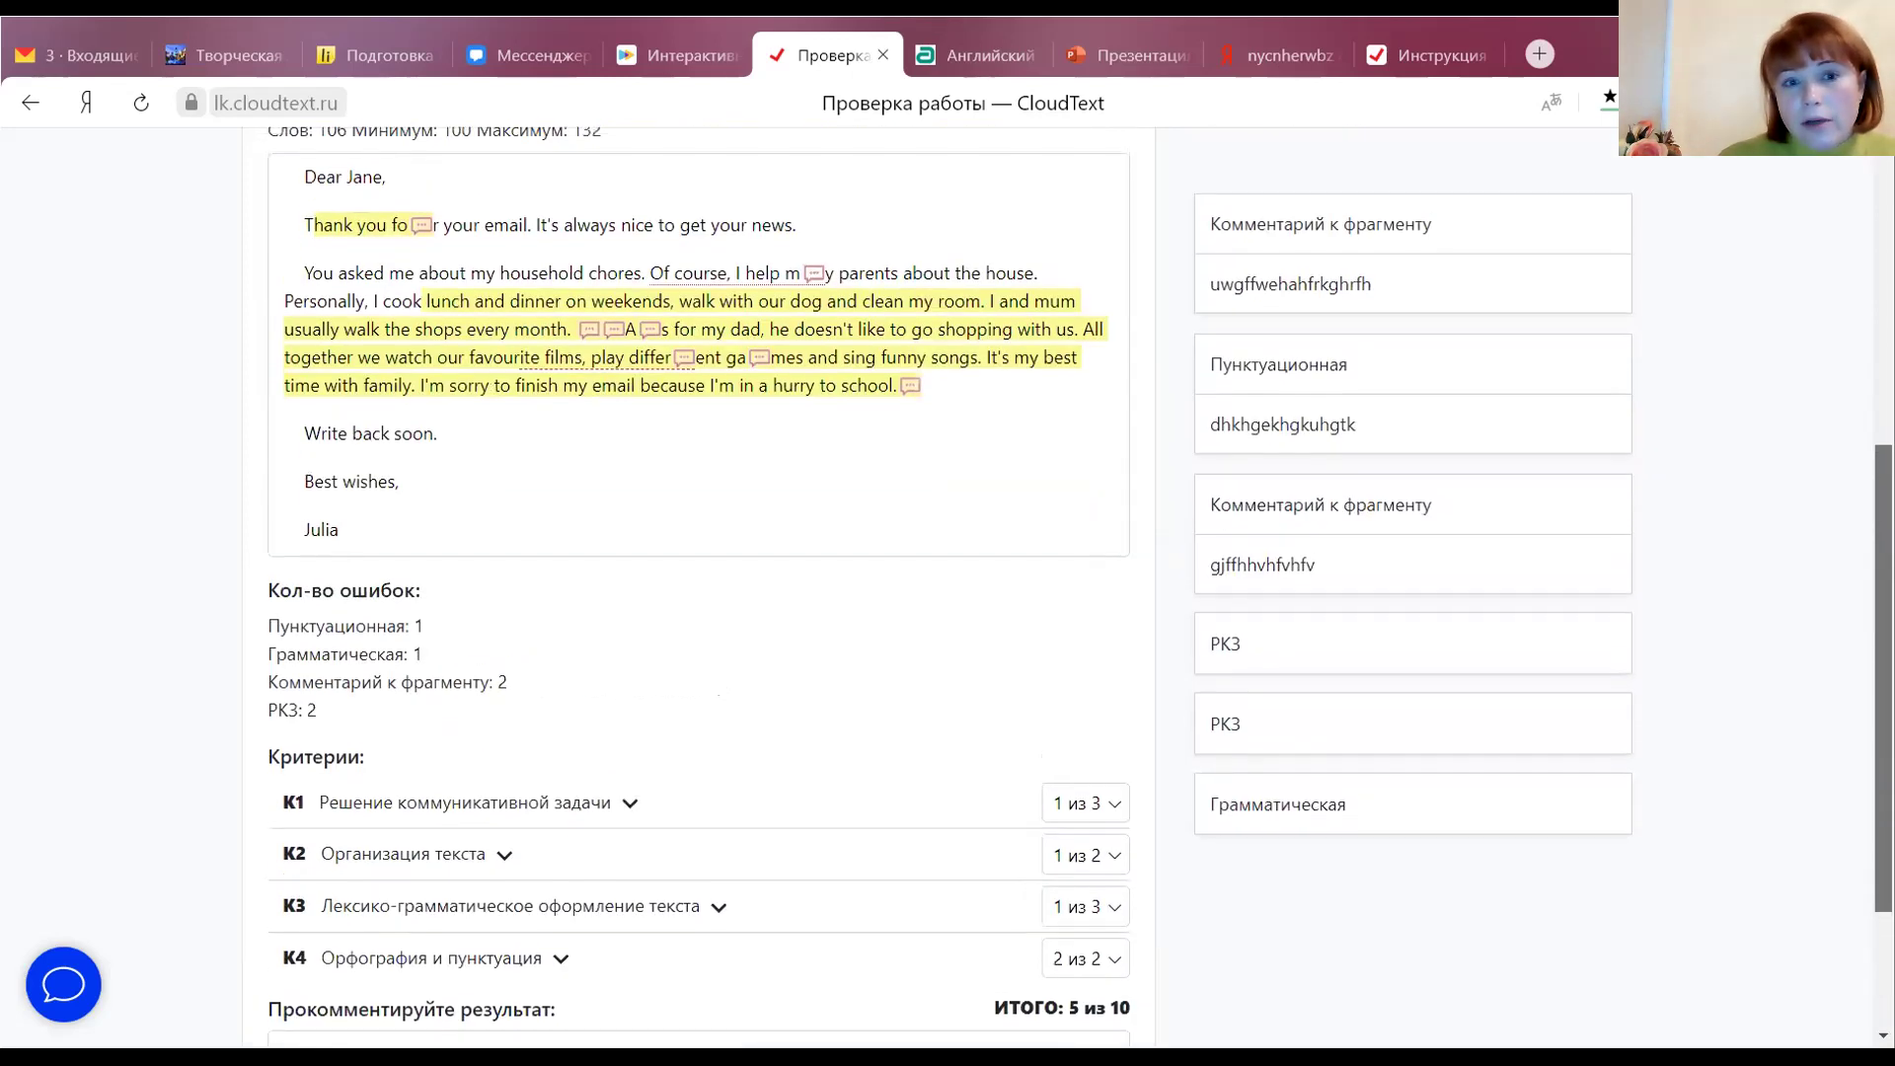
scroll(698, 582, down, 3)
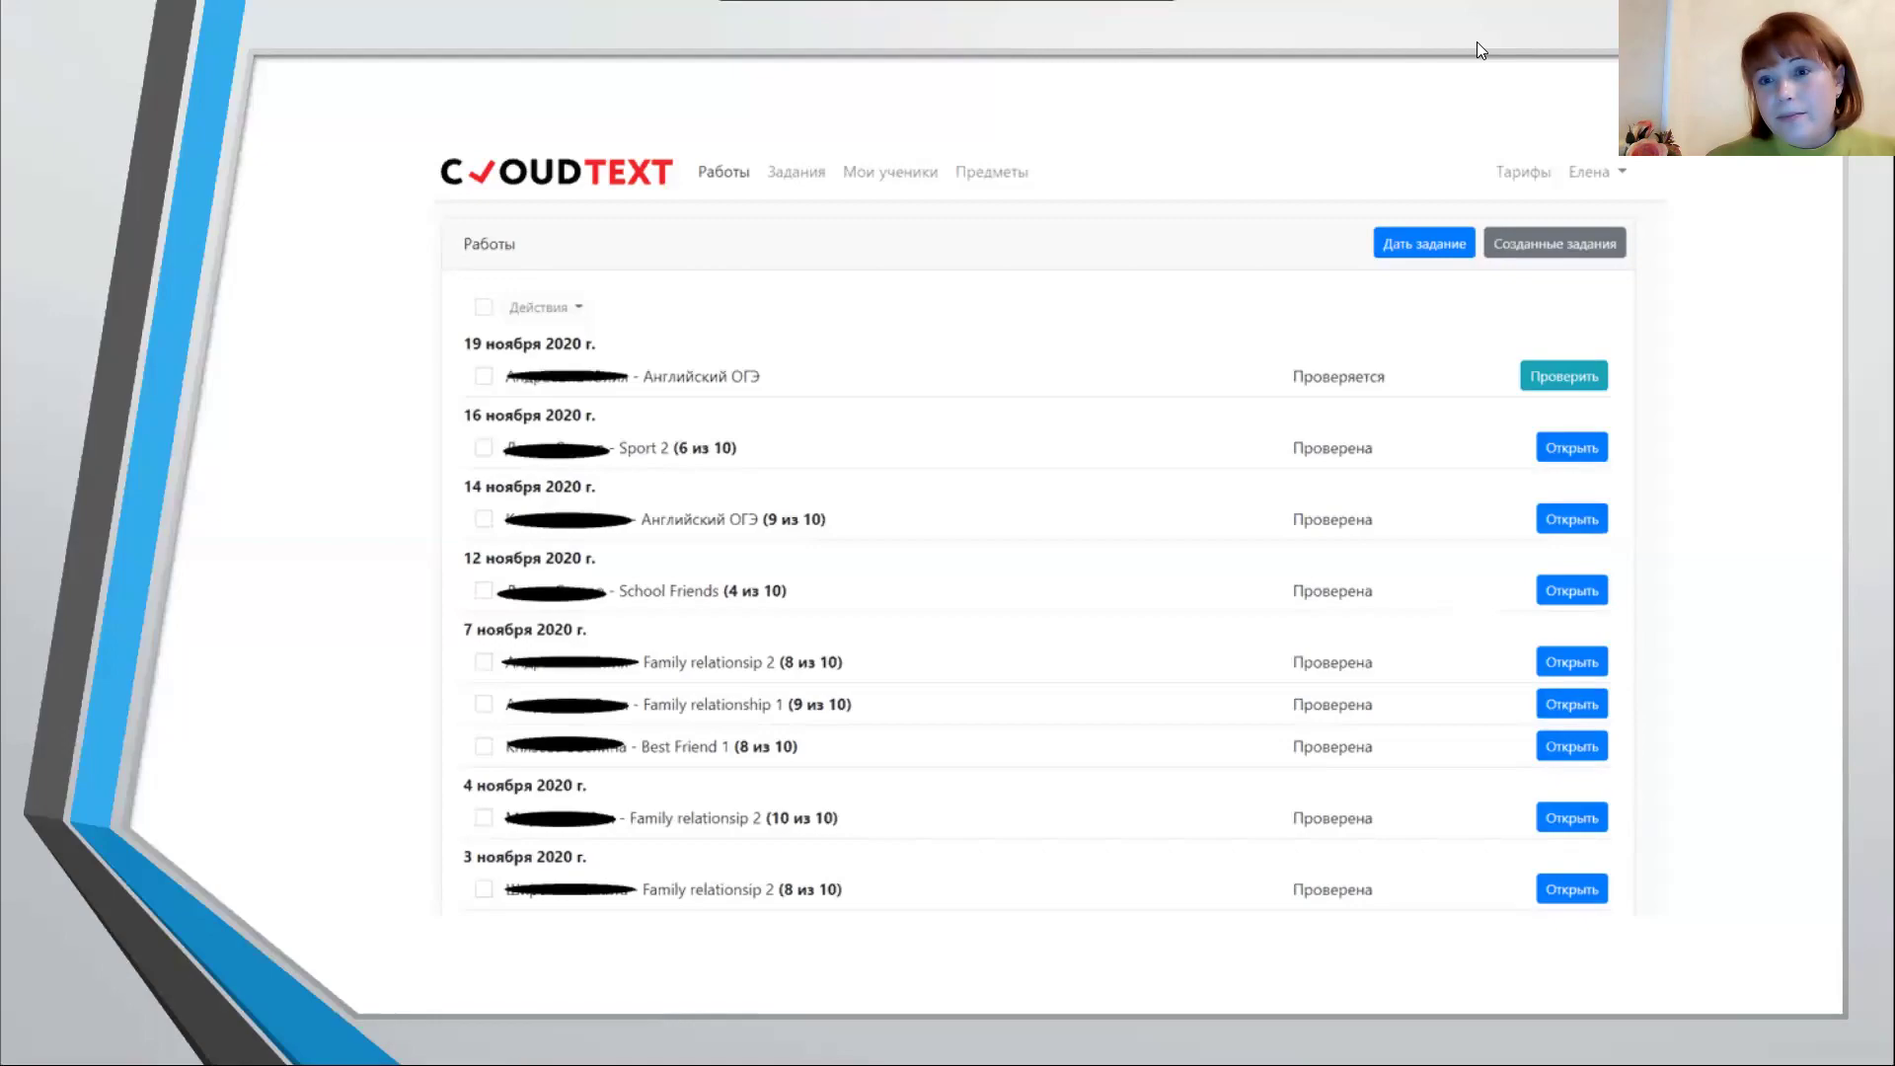
Switch to the Photos app to view the image 2020-11-12 (7).png listing the service's features
key(alt+Tab)
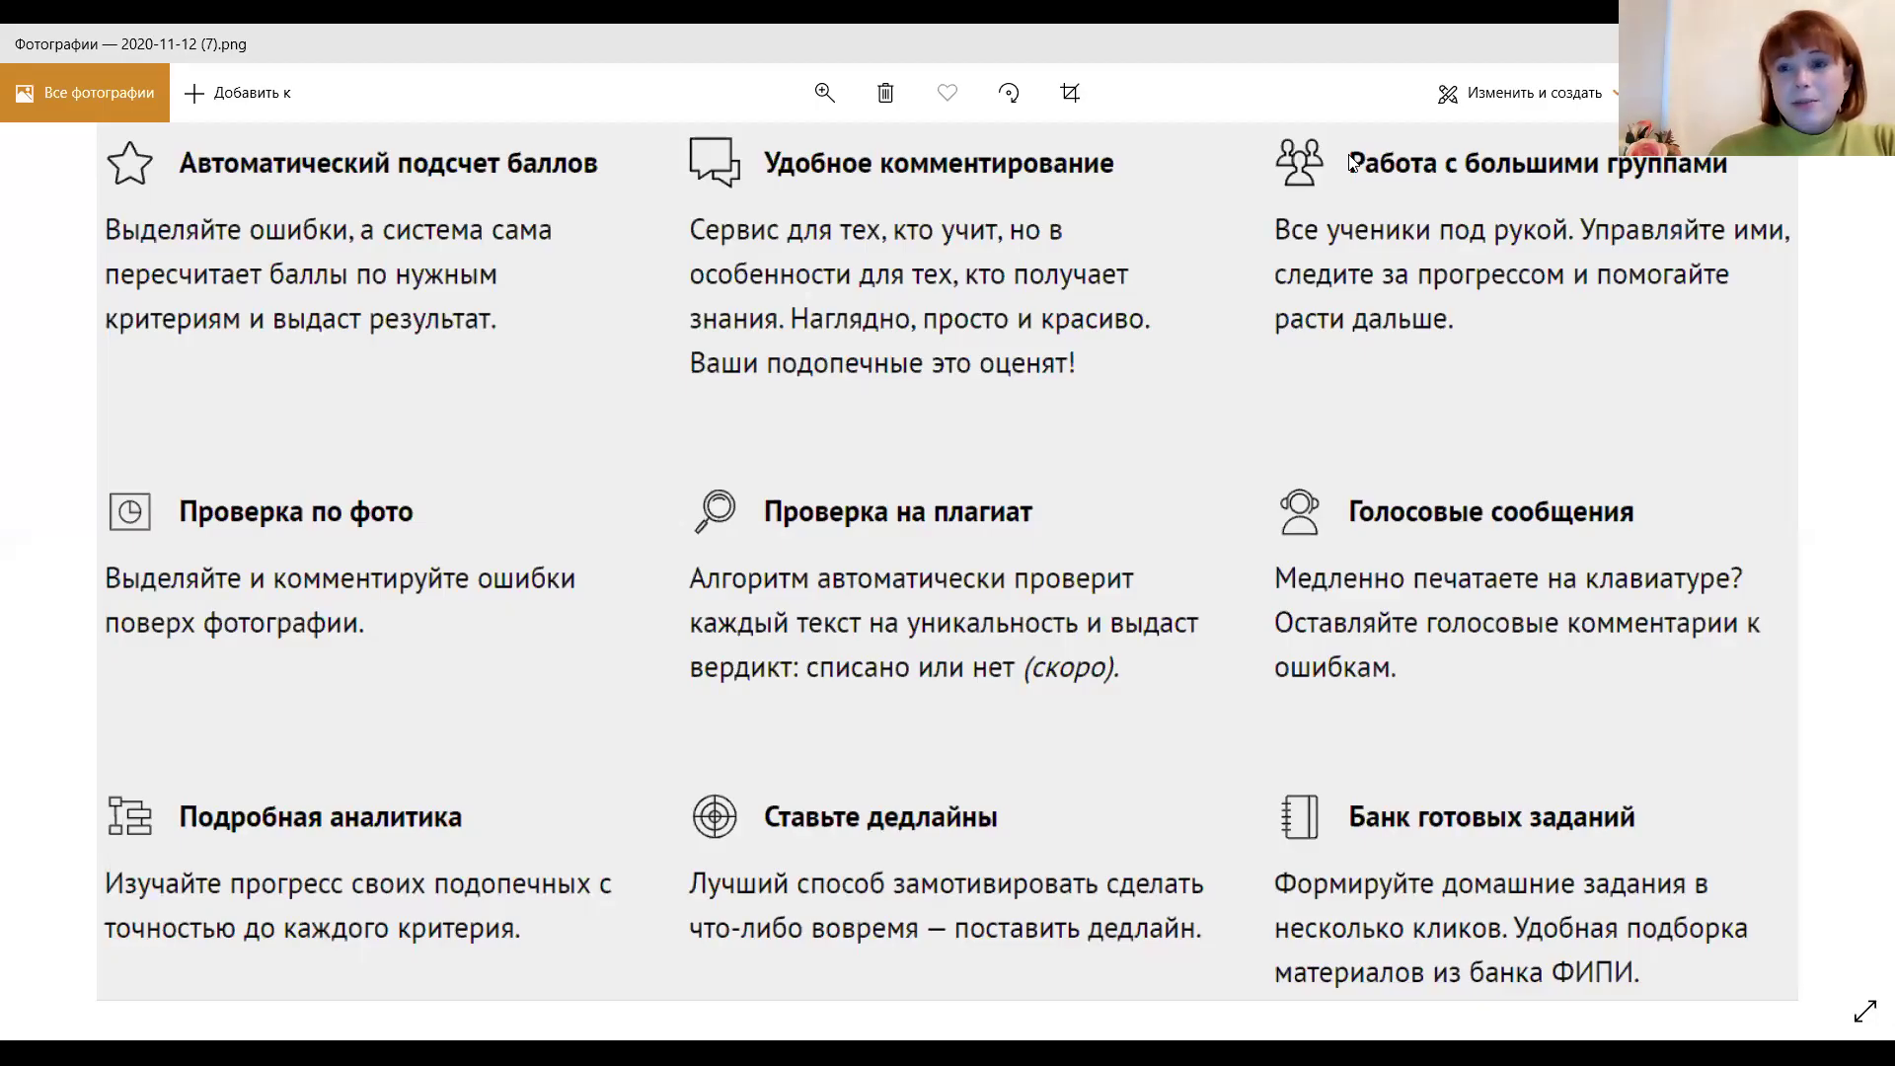